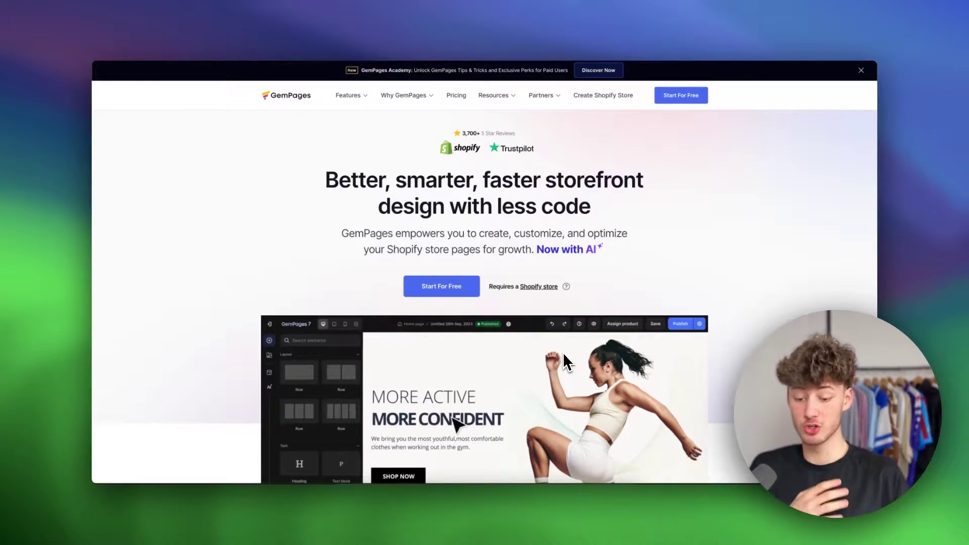
# Look over the GemPages homepage and its headline, along with the product's media and pricing in the Shopify admin
pyautogui.scroll(-3, 563, 353)
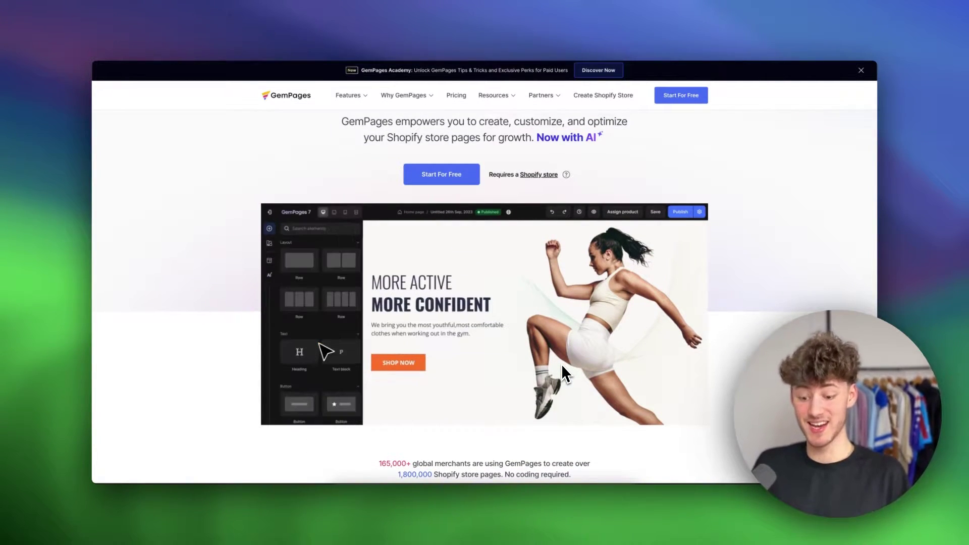
pyautogui.scroll(-4, 562, 373)
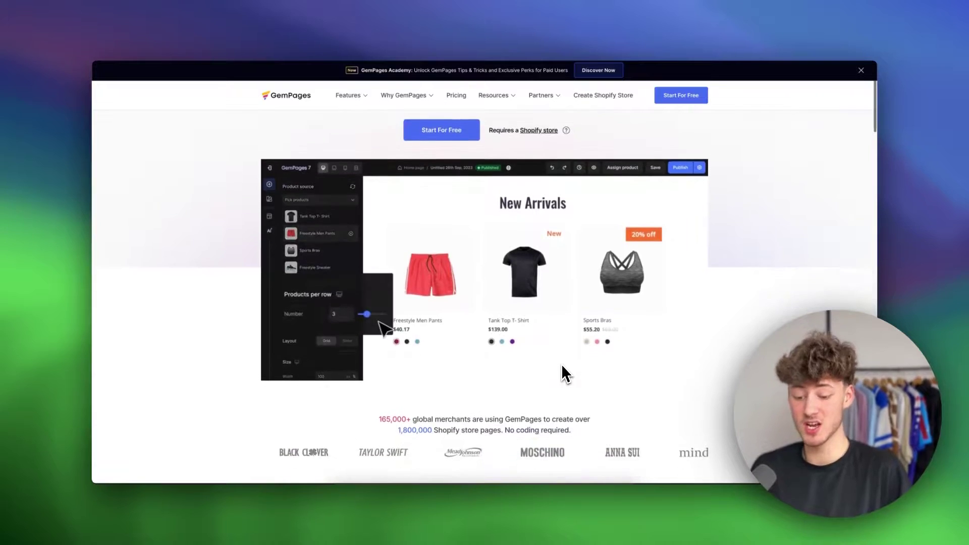
pyautogui.scroll(10, 562, 371)
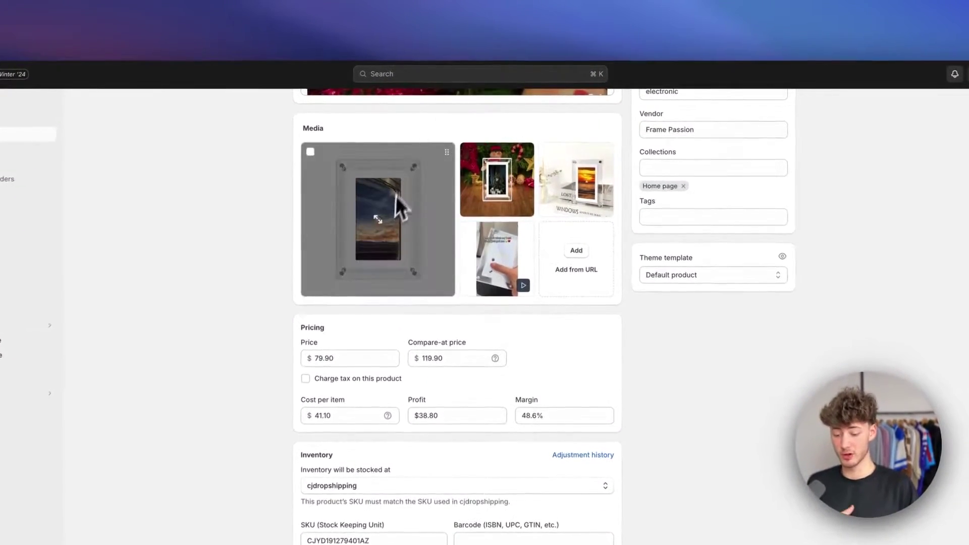
pyautogui.scroll(8, 394, 199)
pyautogui.click(636, 117)
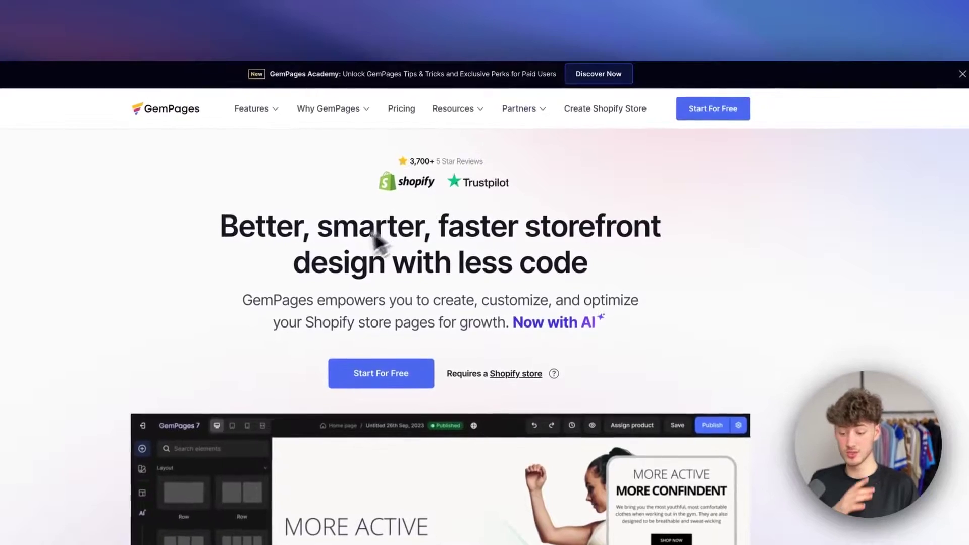
pyautogui.moveTo(227, 224); pyautogui.dragTo(614, 273)
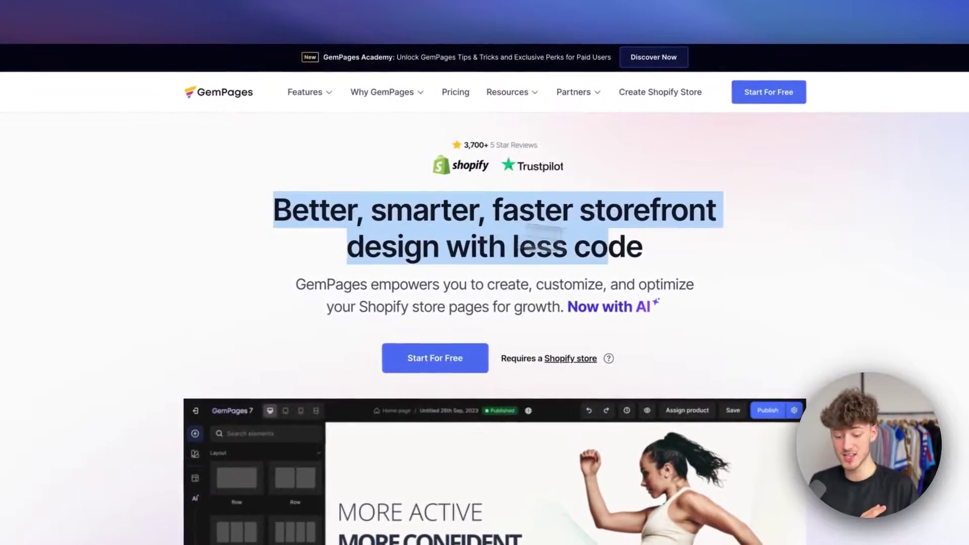
pyautogui.click(611, 266)
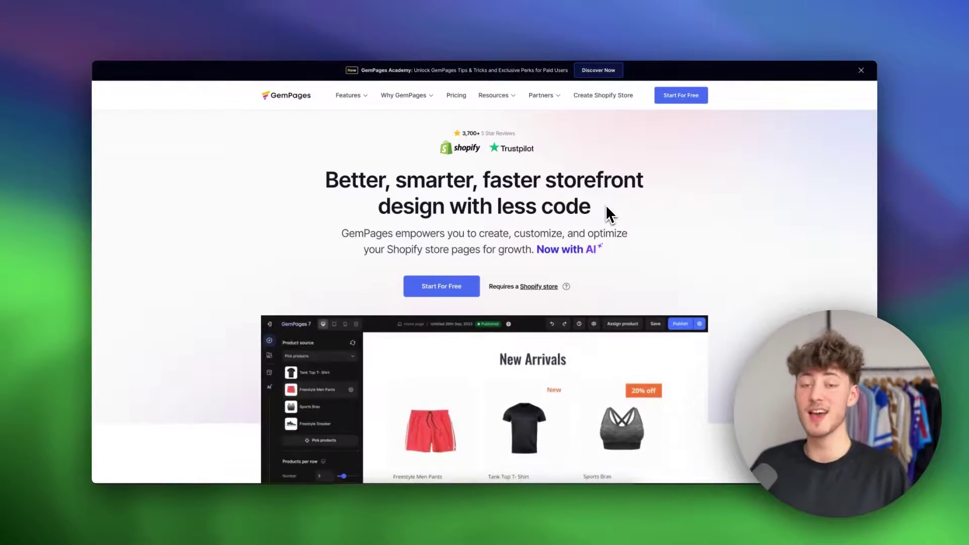
pyautogui.scroll(-1, 607, 207)
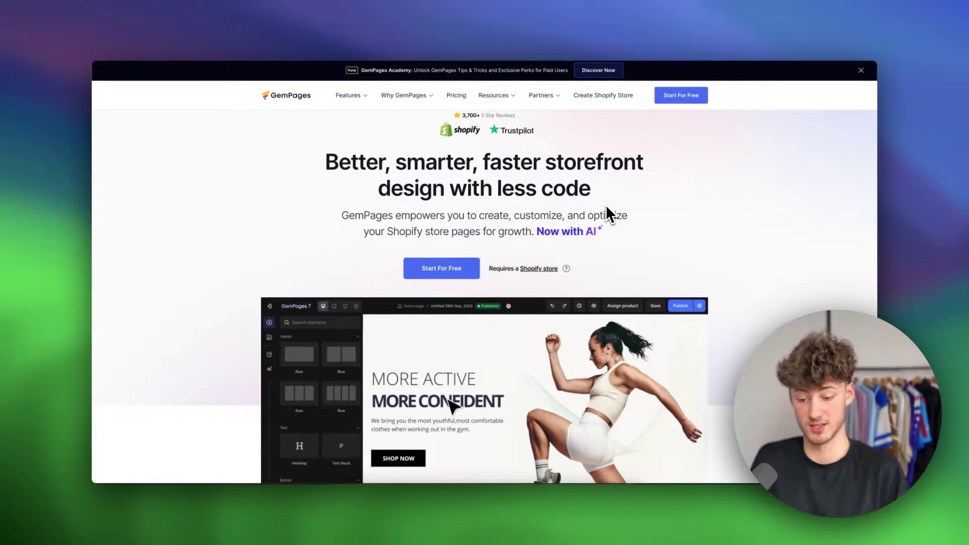
pyautogui.scroll(1, 607, 207)
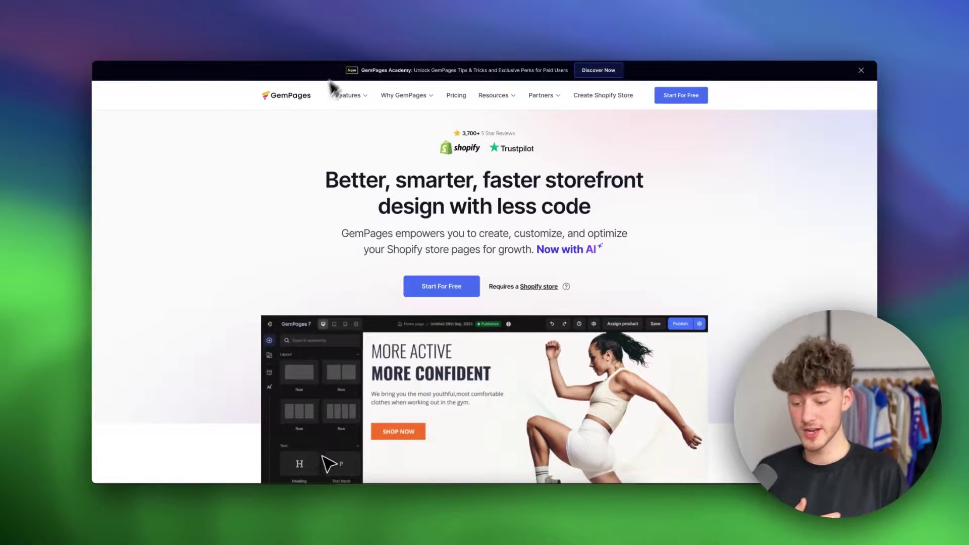
# Install the GemPages Landing Page Builder app on the store from the Shopify App Store, proceeding past the uBlock Origin block page
pyautogui.click(661, 114)
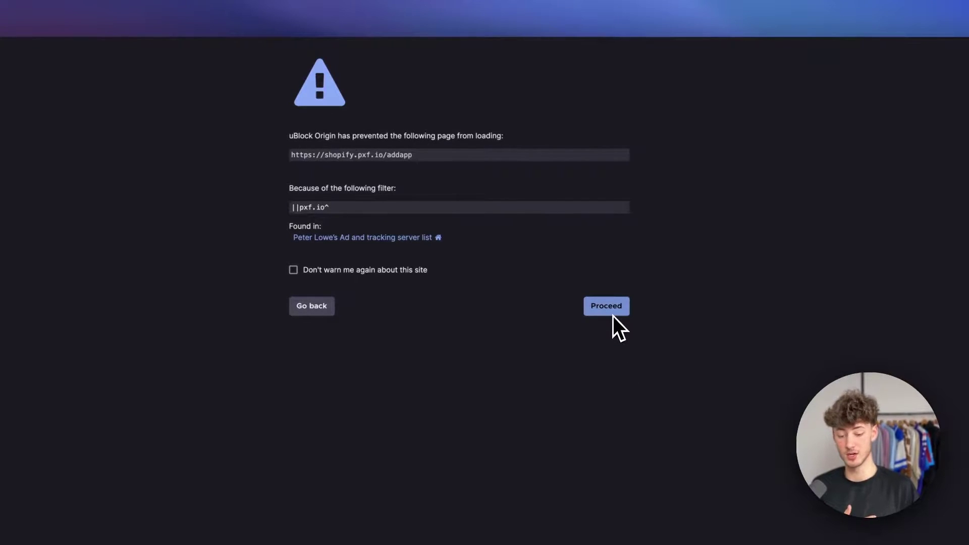
pyautogui.click(613, 314)
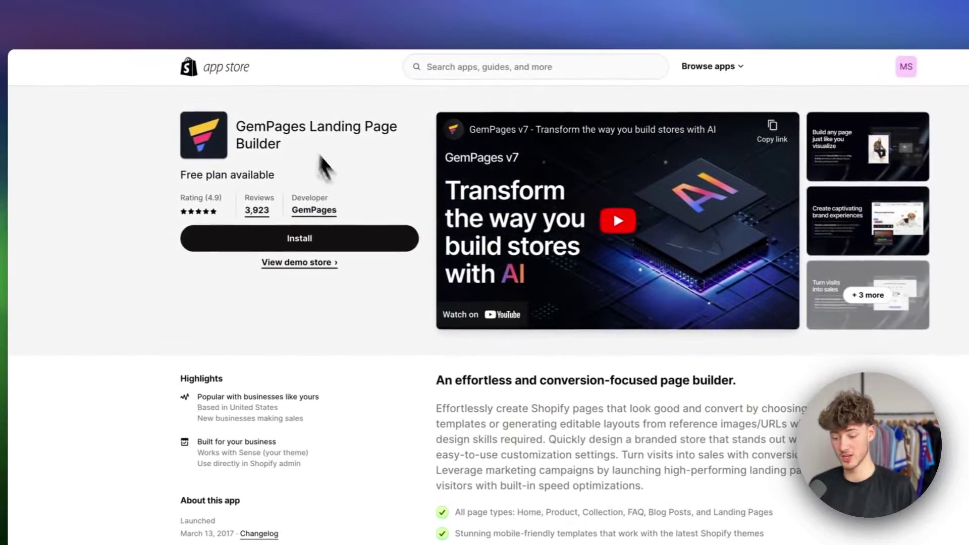
pyautogui.click(299, 241)
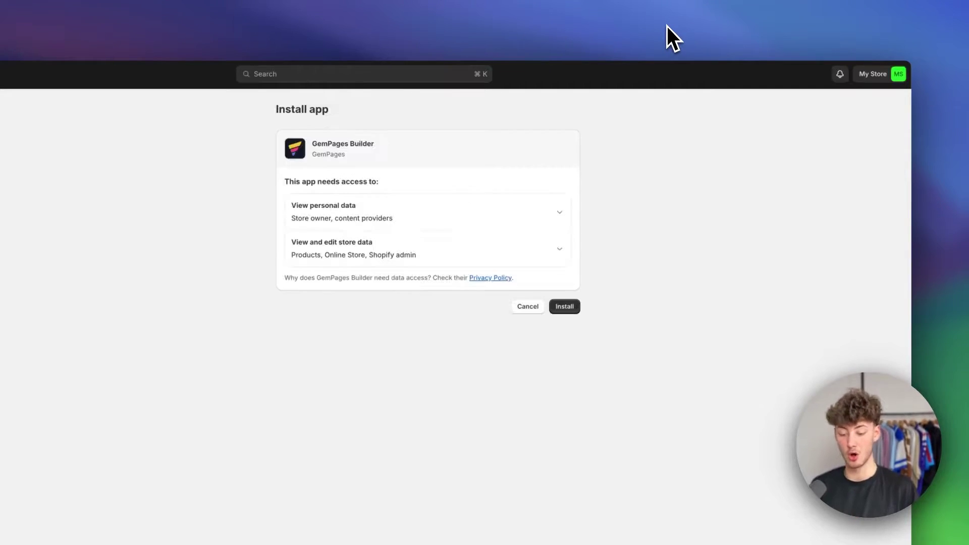
pyautogui.click(568, 306)
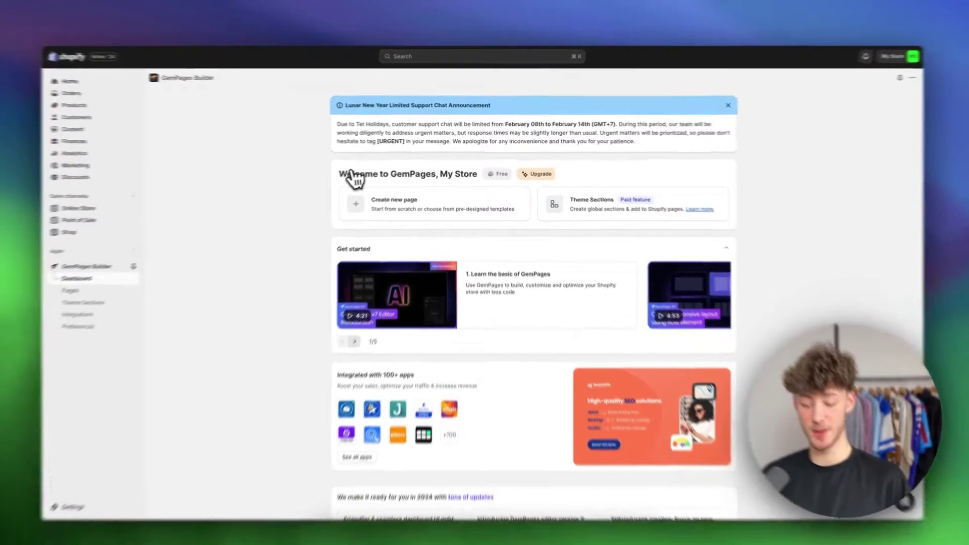
# Look through the GemPages dashboard and start creating a new page
pyautogui.moveTo(353, 177); pyautogui.dragTo(495, 186)
pyautogui.click(632, 177)
pyautogui.scroll(-5, 632, 177)
pyautogui.scroll(-6, 654, 165)
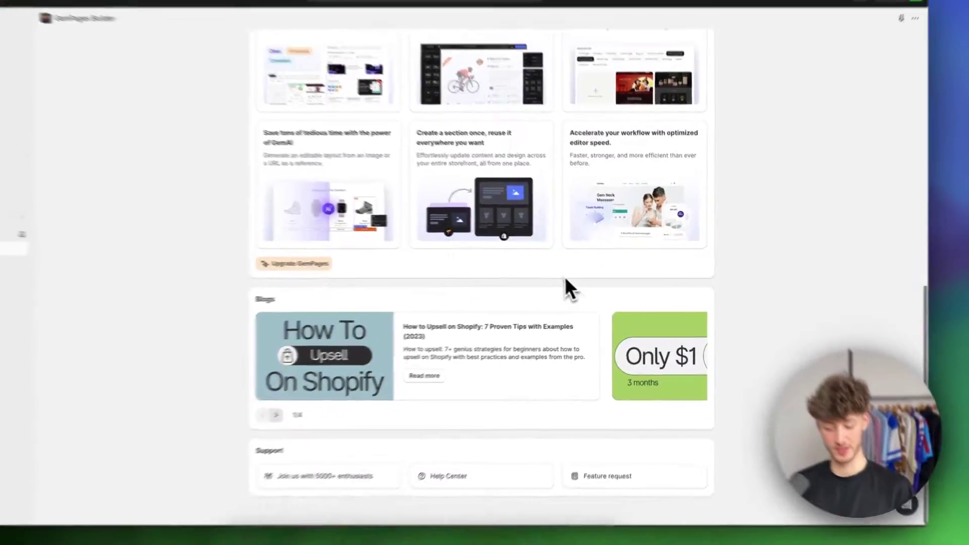
pyautogui.scroll(10, 565, 276)
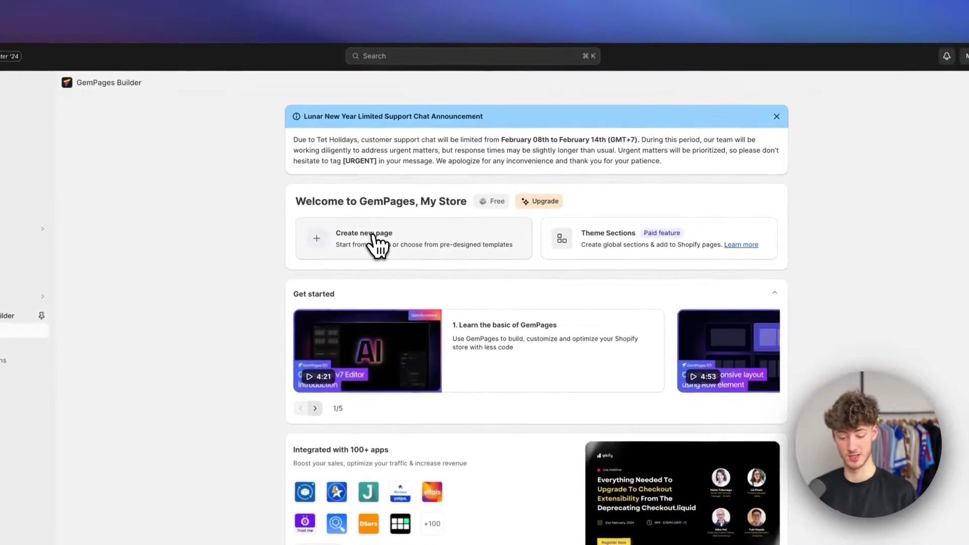
pyautogui.click(410, 202)
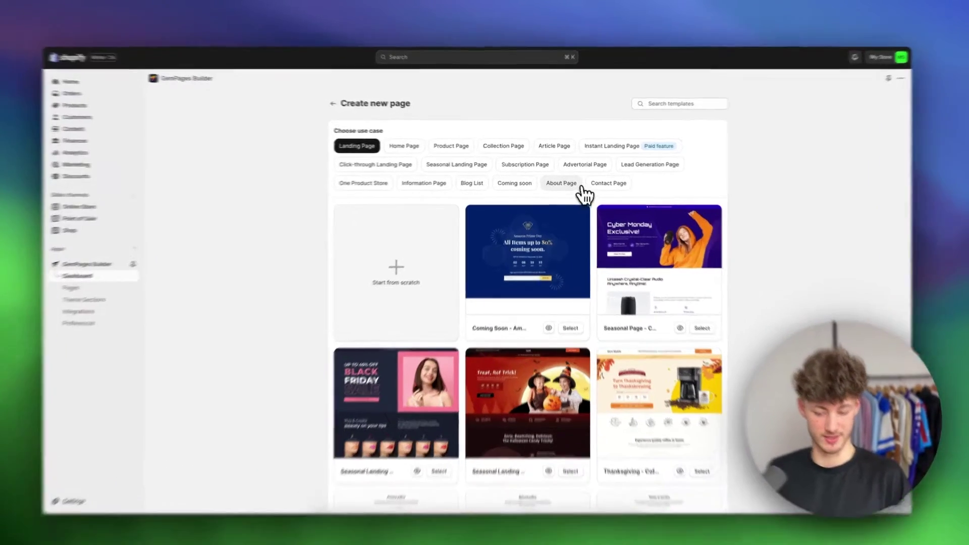
# Browse the page templates for the About, Contact, Advertorial, Seasonal Landing and Click-through Landing Page use cases
pyautogui.click(578, 184)
pyautogui.click(608, 183)
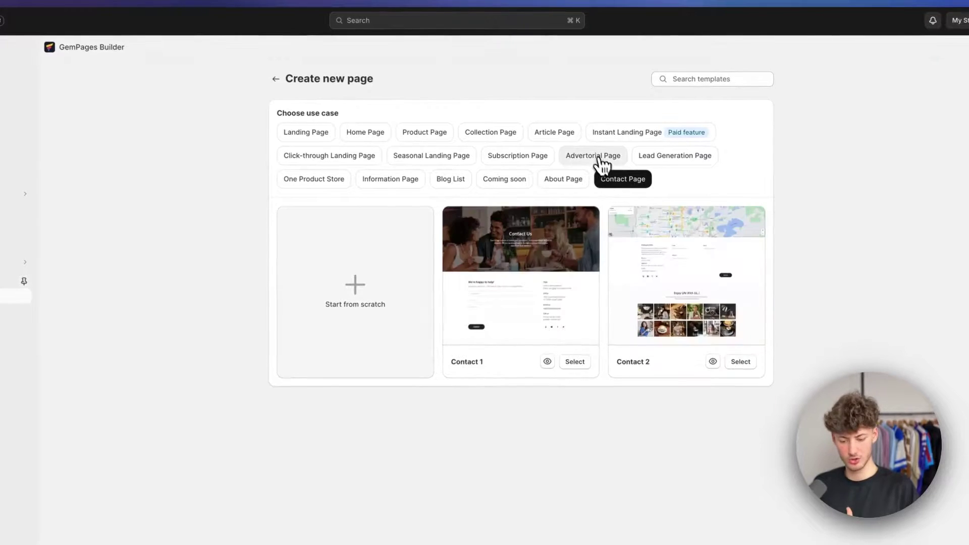
pyautogui.click(585, 164)
pyautogui.moveTo(470, 156); pyautogui.dragTo(438, 161)
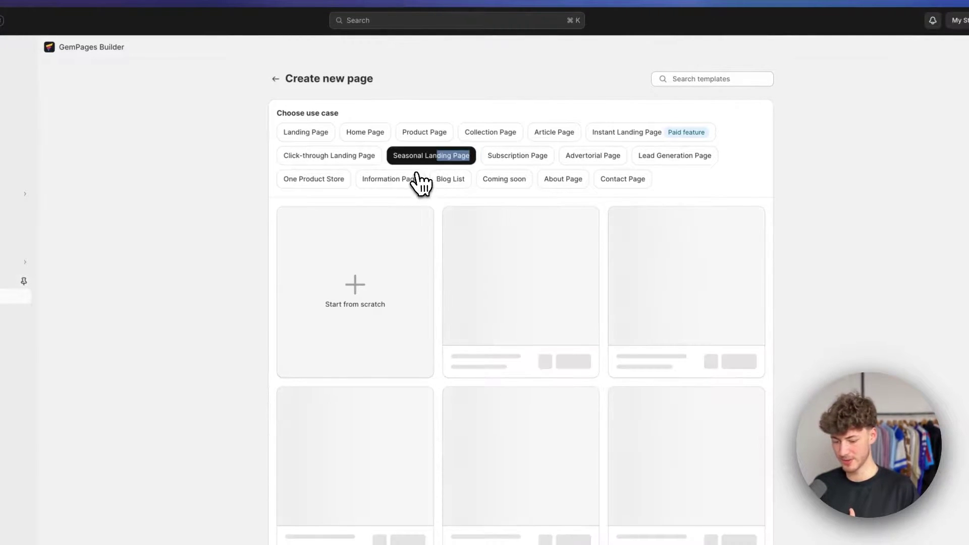
pyautogui.click(348, 159)
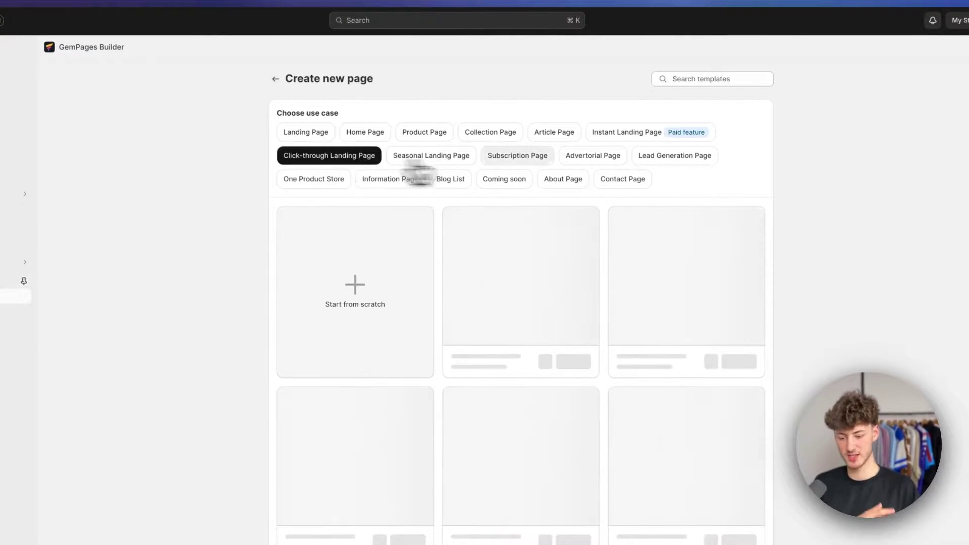
pyautogui.click(578, 178)
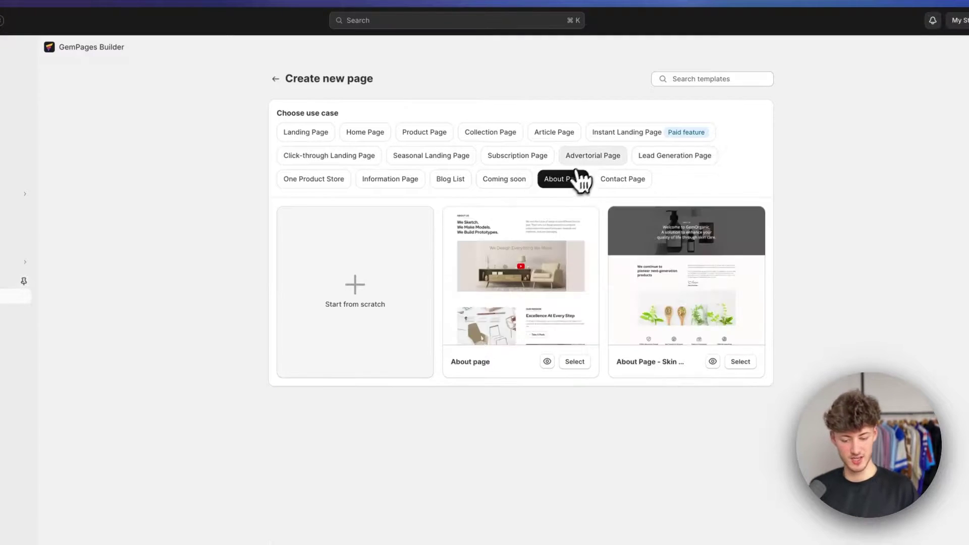
pyautogui.click(590, 159)
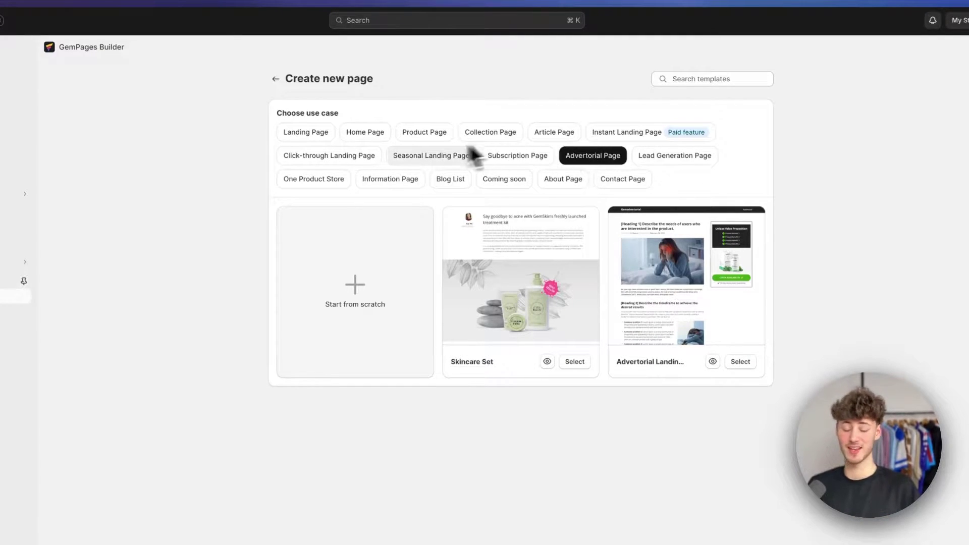
# Choose the Product Page use case and look through its templates
pyautogui.click(421, 132)
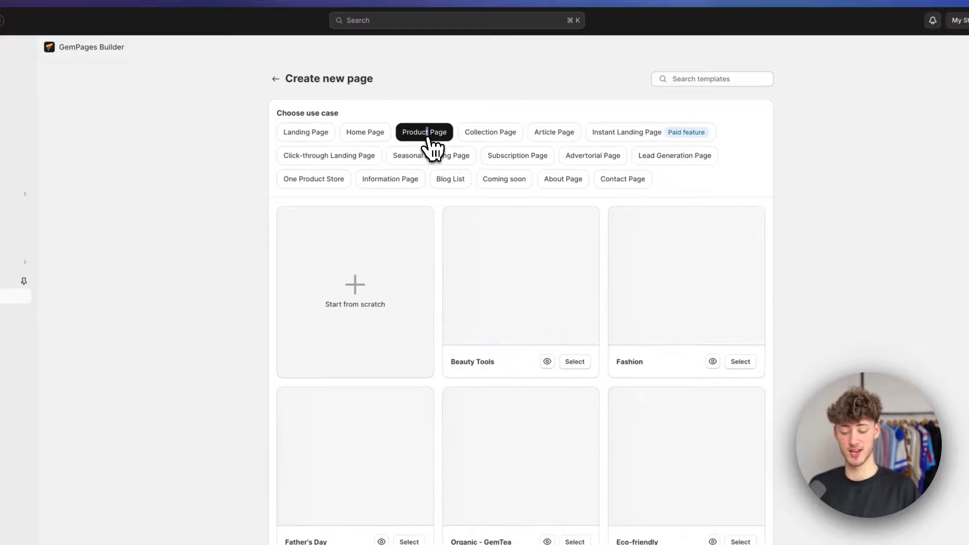
pyautogui.scroll(-1, 521, 426)
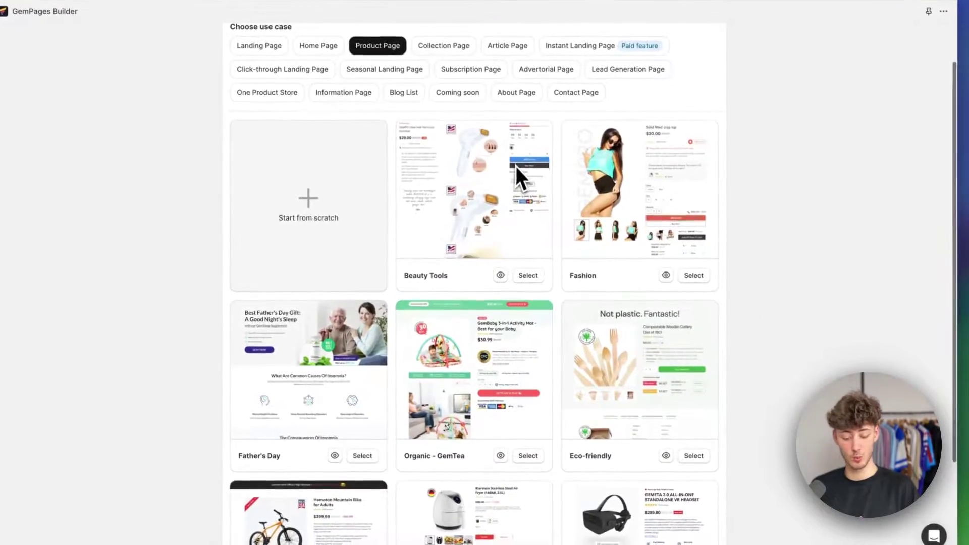
pyautogui.scroll(-3, 686, 205)
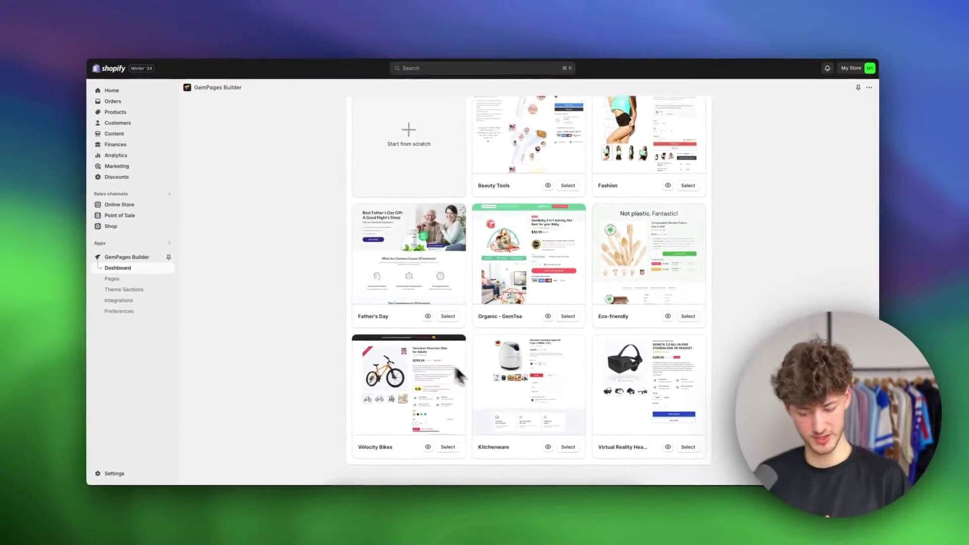
pyautogui.scroll(2, 619, 252)
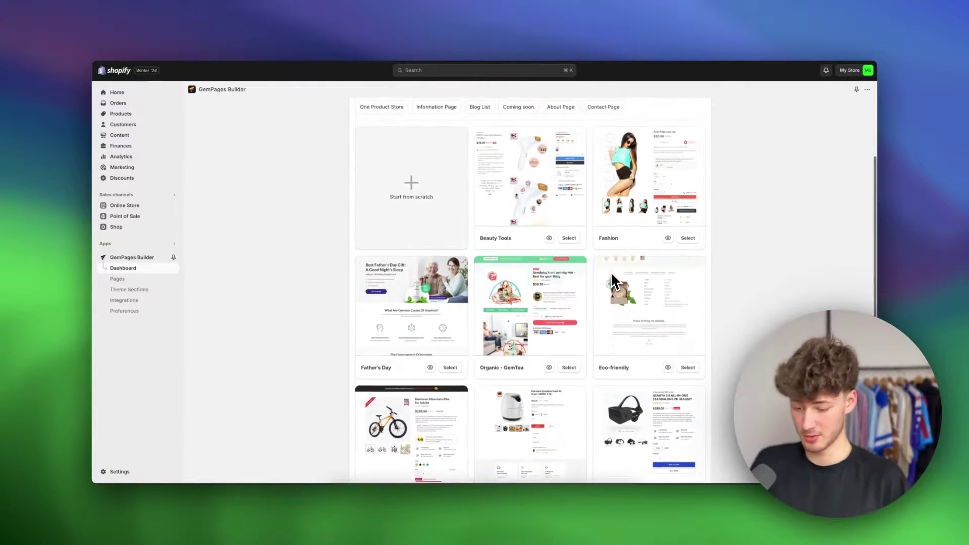
pyautogui.scroll(-1, 600, 242)
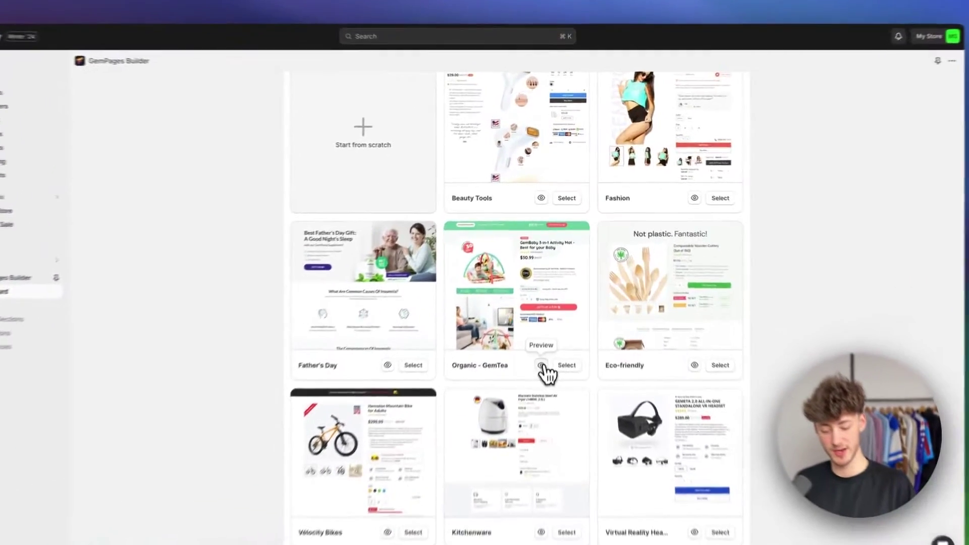
# Preview the Organic - GemTea product page template, examine its sections, and return to the template list
pyautogui.click(541, 366)
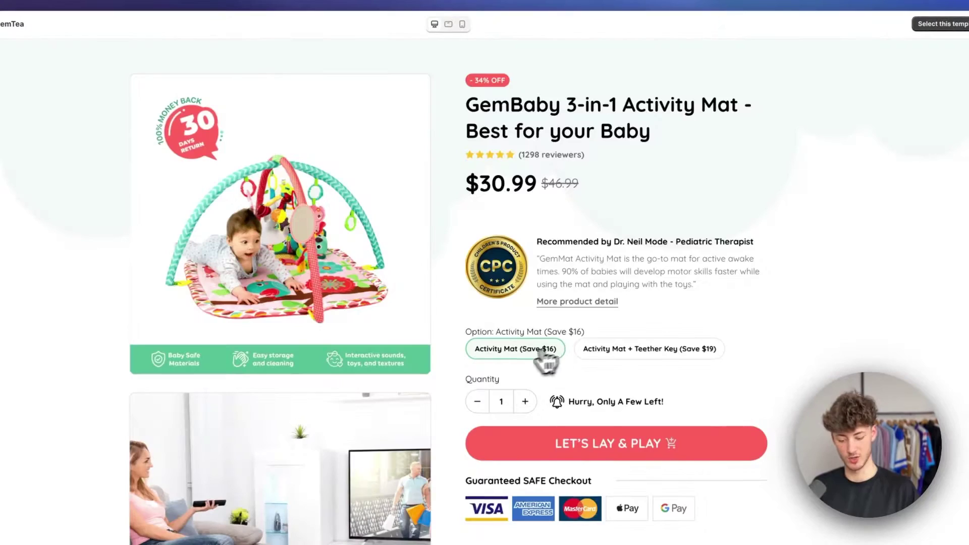
pyautogui.tripleClick(681, 143)
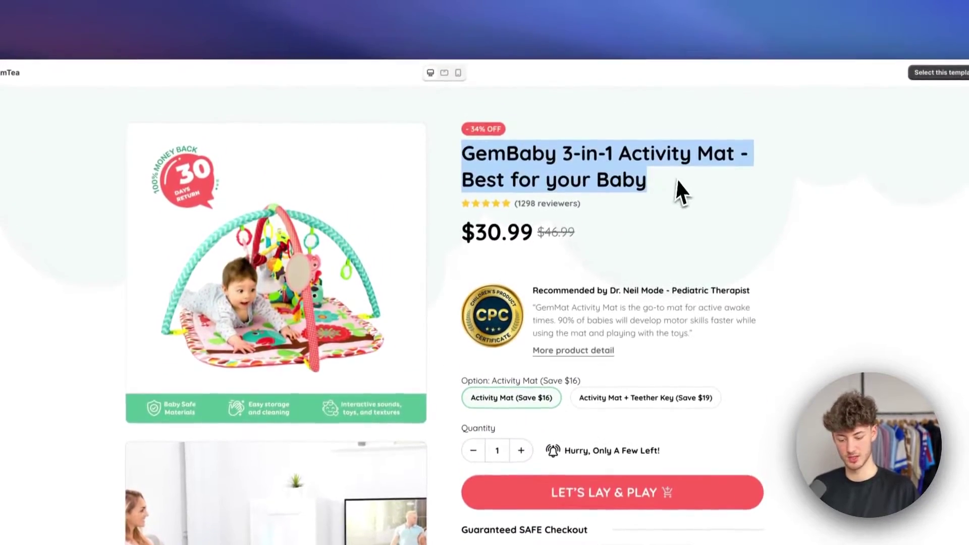
pyautogui.click(709, 185)
pyautogui.scroll(-5, 709, 188)
pyautogui.scroll(-15, 704, 240)
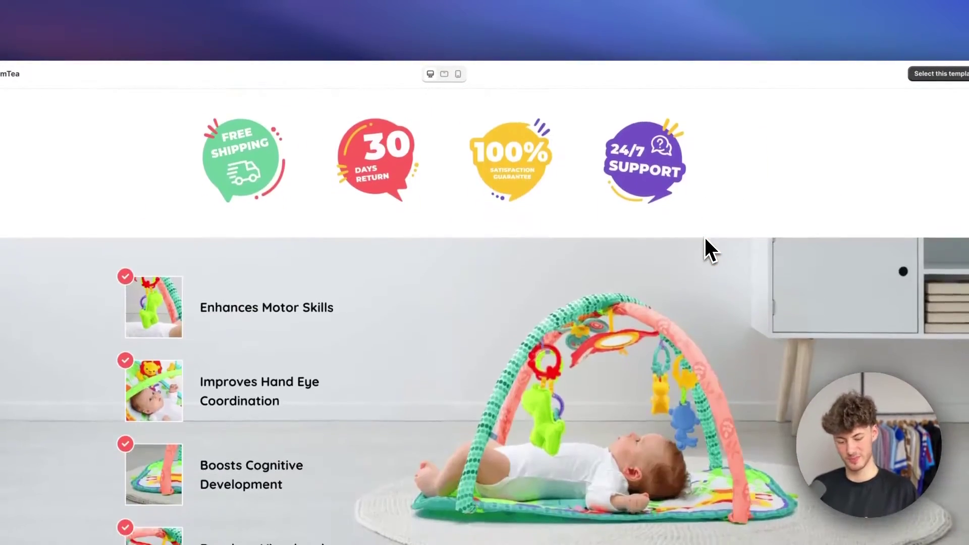
pyautogui.scroll(20, 705, 241)
pyautogui.click(92, 81)
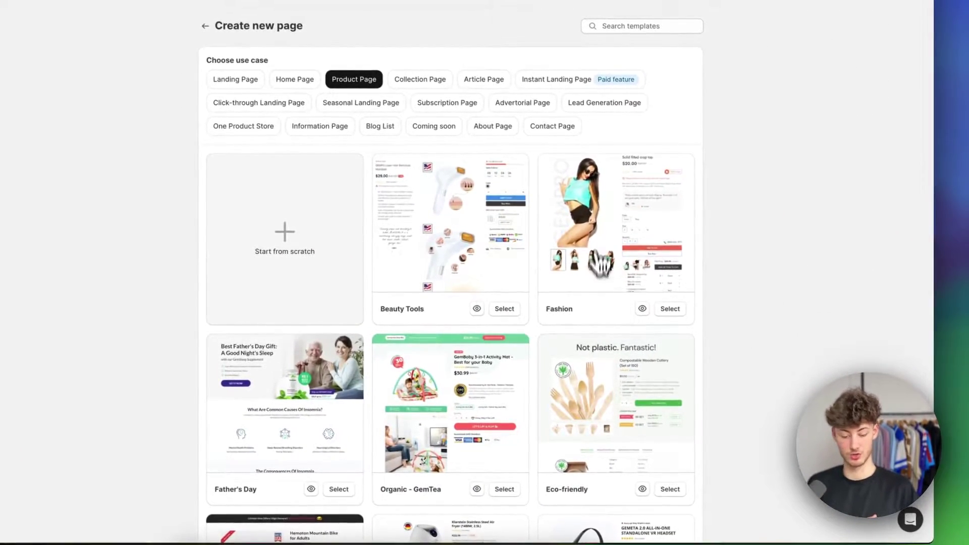
# Preview the Fashion product page template and select it for the new page
pyautogui.click(644, 310)
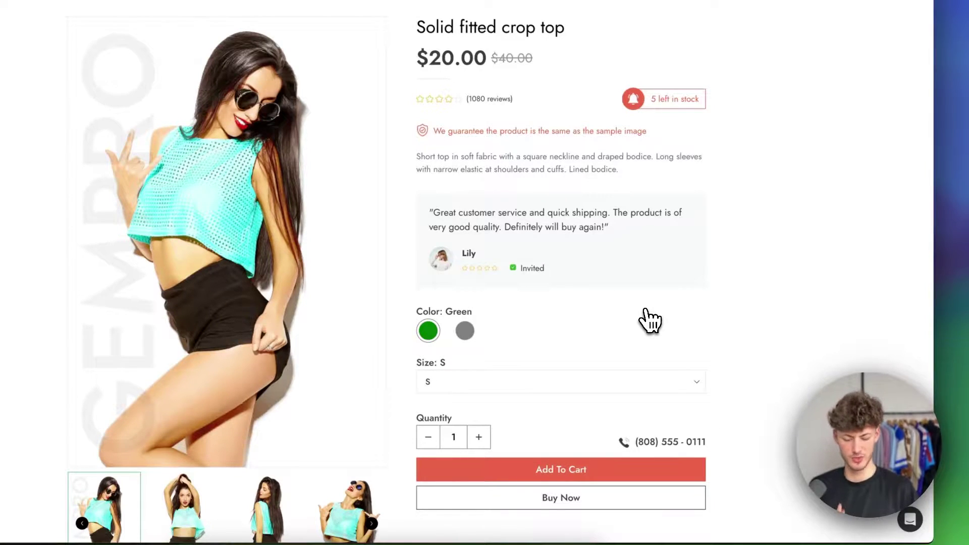
pyautogui.scroll(-2, 651, 320)
pyautogui.scroll(2, 505, 252)
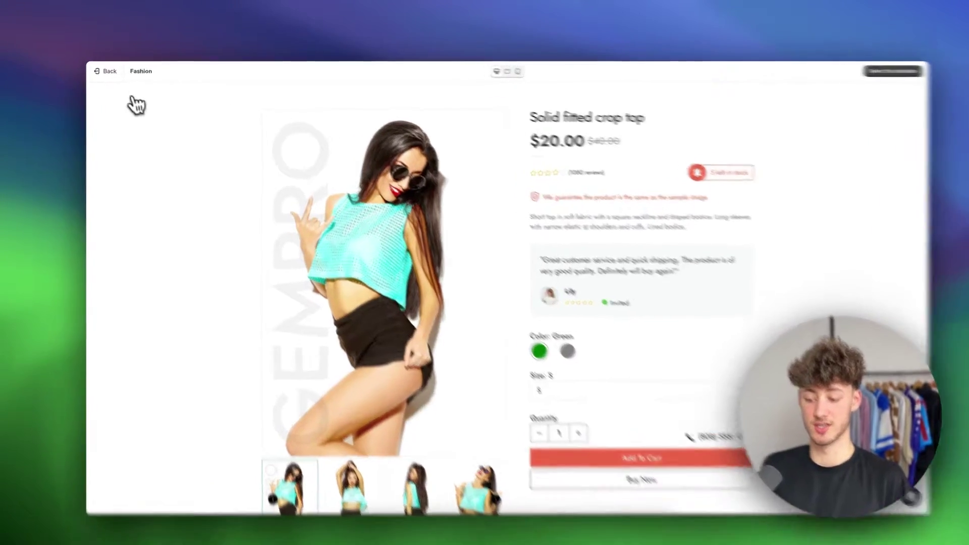
pyautogui.click(111, 70)
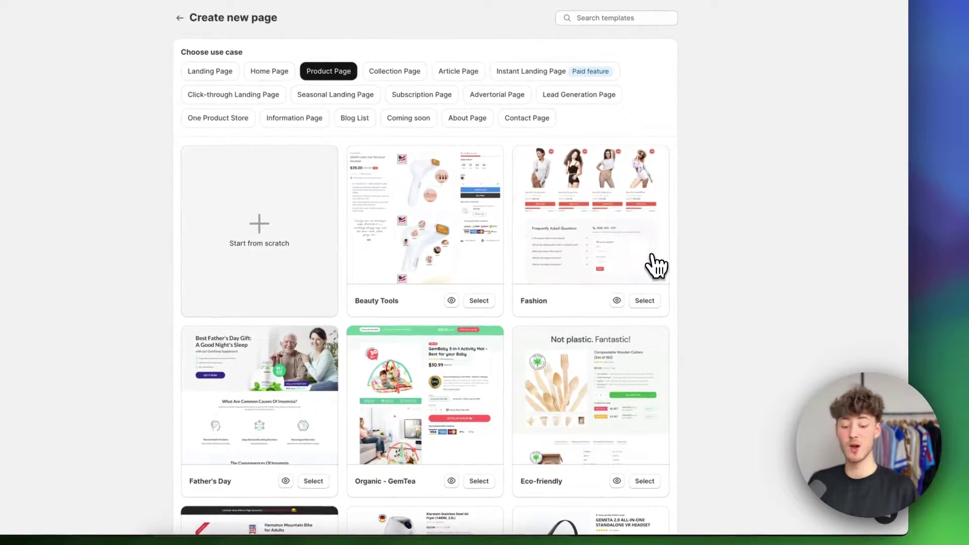
pyautogui.click(649, 299)
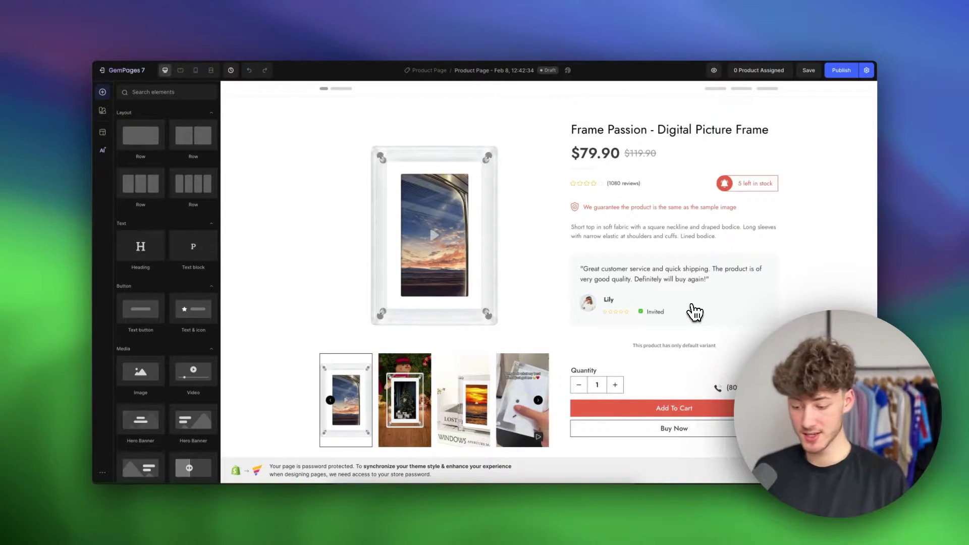
# Select the Product Images element and show the photo of the frame with the orange sunset as its featured image
pyautogui.click(593, 159)
pyautogui.click(517, 164)
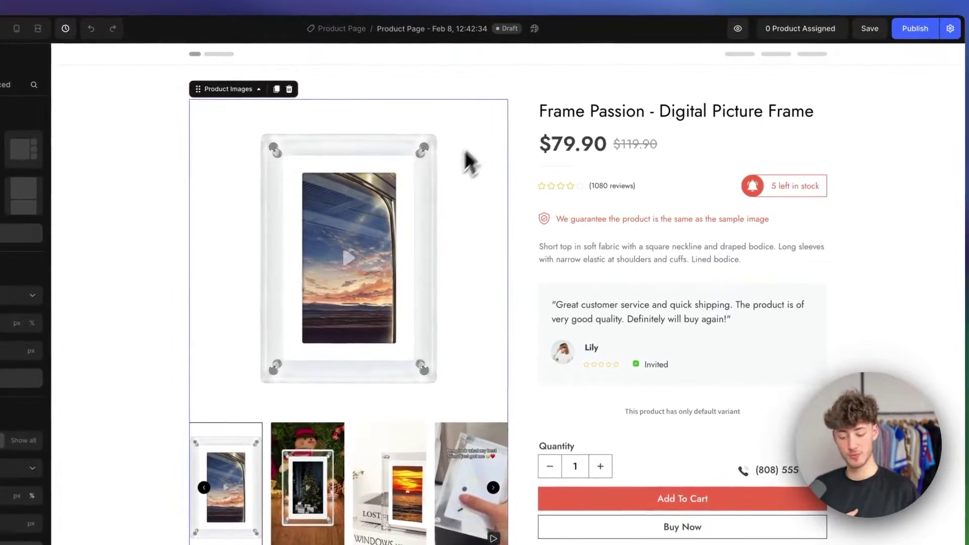
pyautogui.click(679, 134)
pyautogui.click(389, 484)
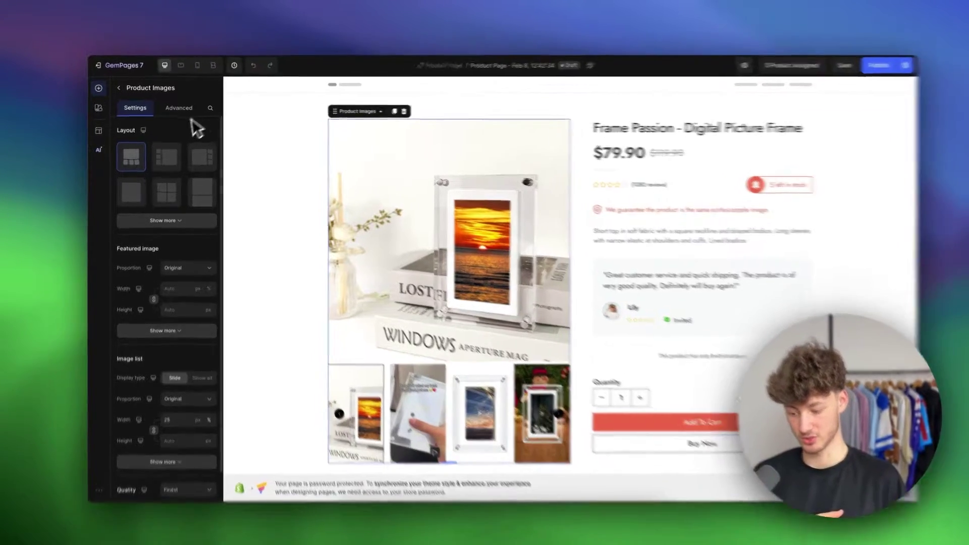
# Try the left, right, one-column and grid layouts for the product images
pyautogui.click(167, 157)
pyautogui.click(201, 157)
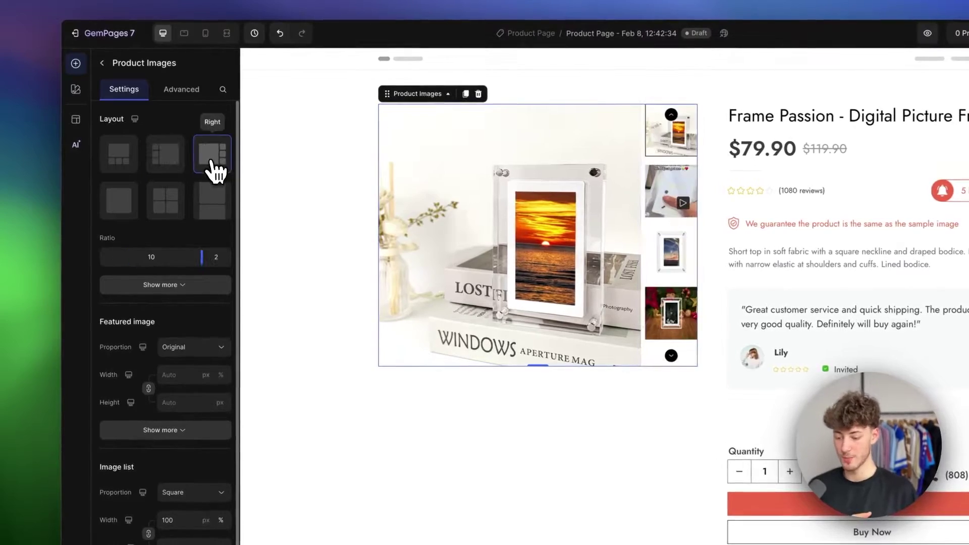
pyautogui.click(215, 200)
pyautogui.click(174, 204)
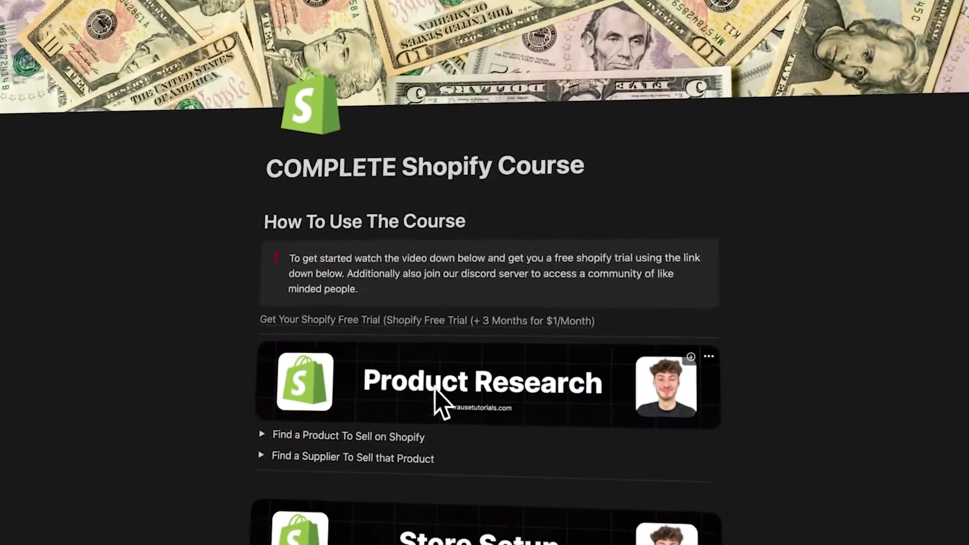
pyautogui.scroll(-4, 443, 400)
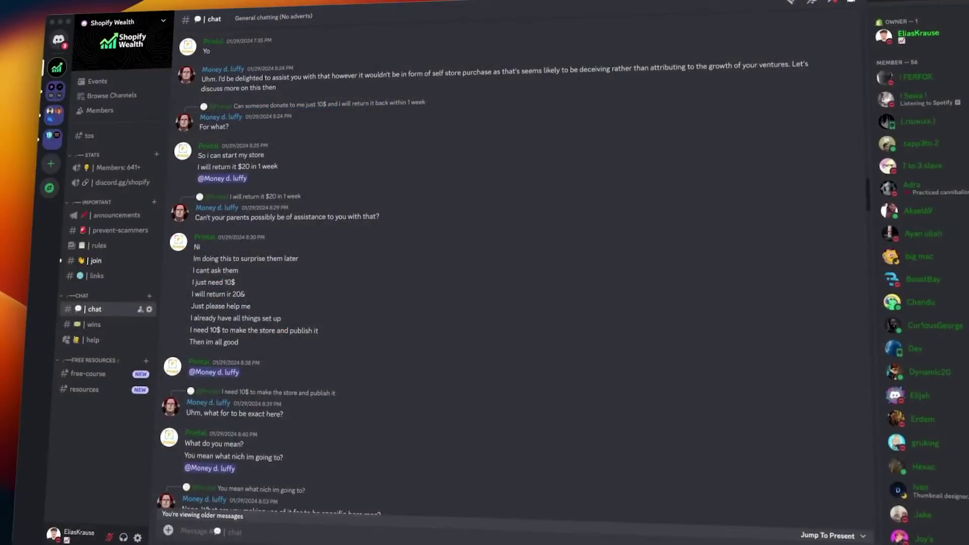
pyautogui.scroll(10, 504, 272)
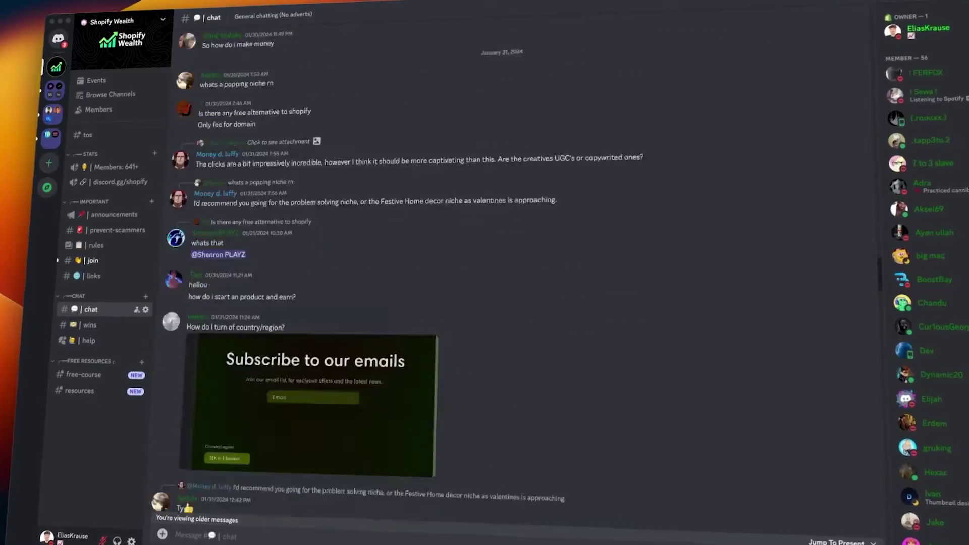
pyautogui.scroll(10, 505, 273)
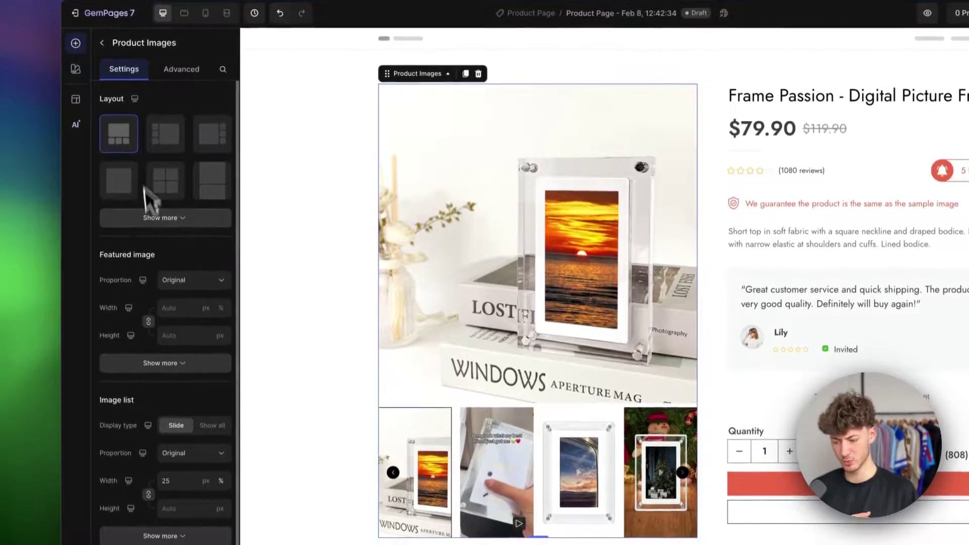
# Try the product image layout with thumbnails on the left, and return to the layout with thumbnails below
pyautogui.click(164, 153)
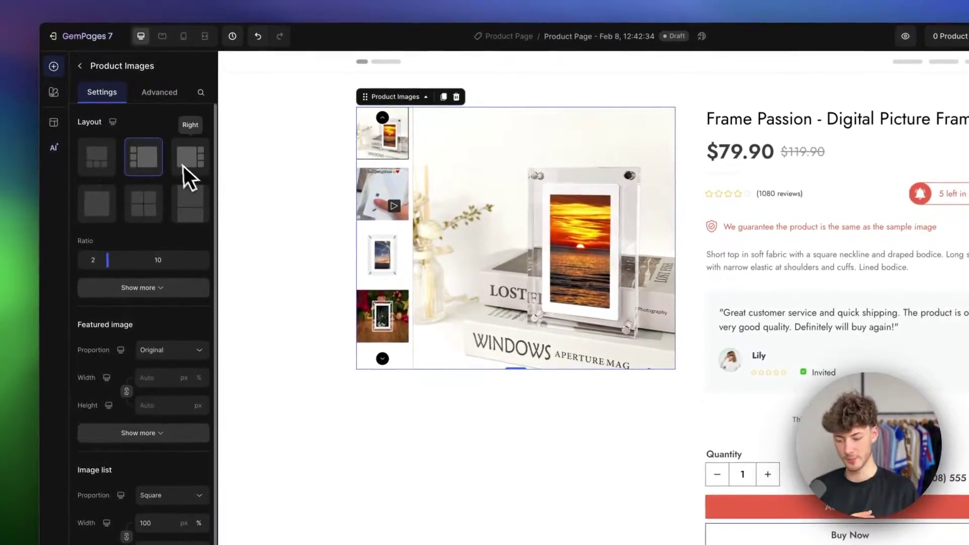
pyautogui.click(107, 150)
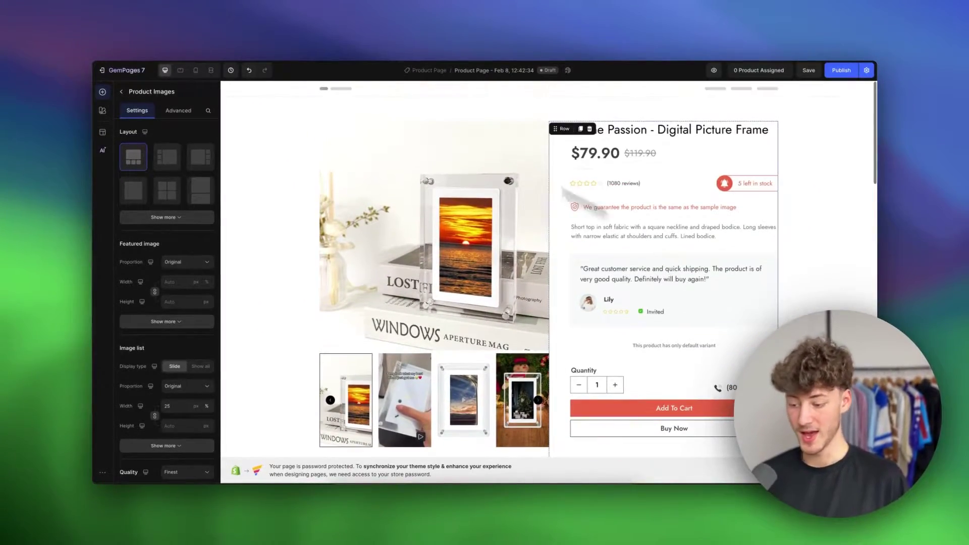
# Go back to the element library and look through the media, icon, content list and interactive elements
pyautogui.click(123, 91)
pyautogui.scroll(-10, 168, 199)
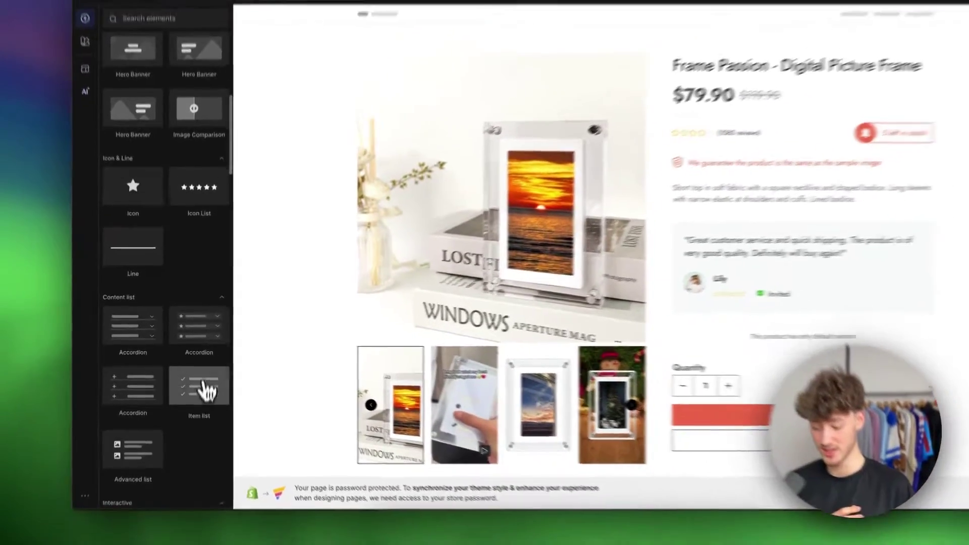
pyautogui.scroll(-3, 207, 399)
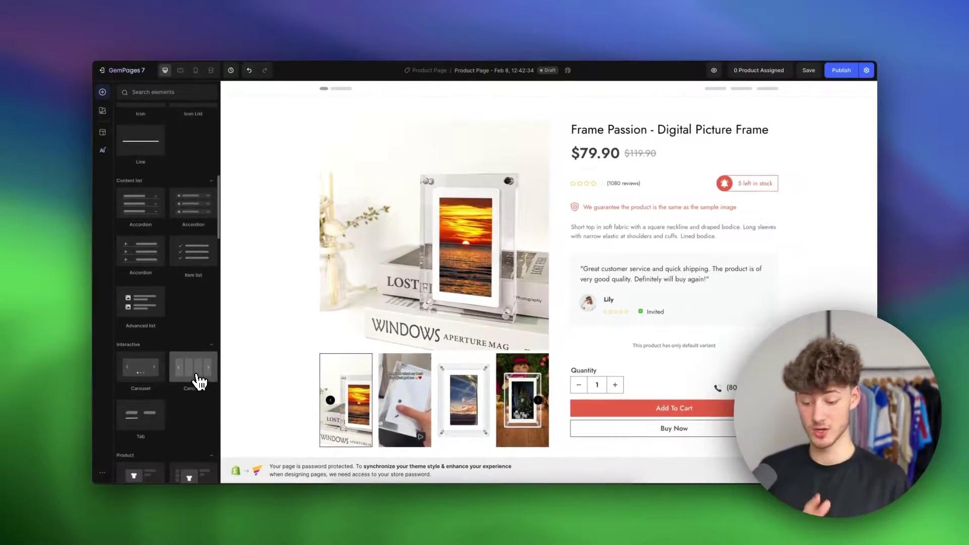
pyautogui.scroll(8, 195, 389)
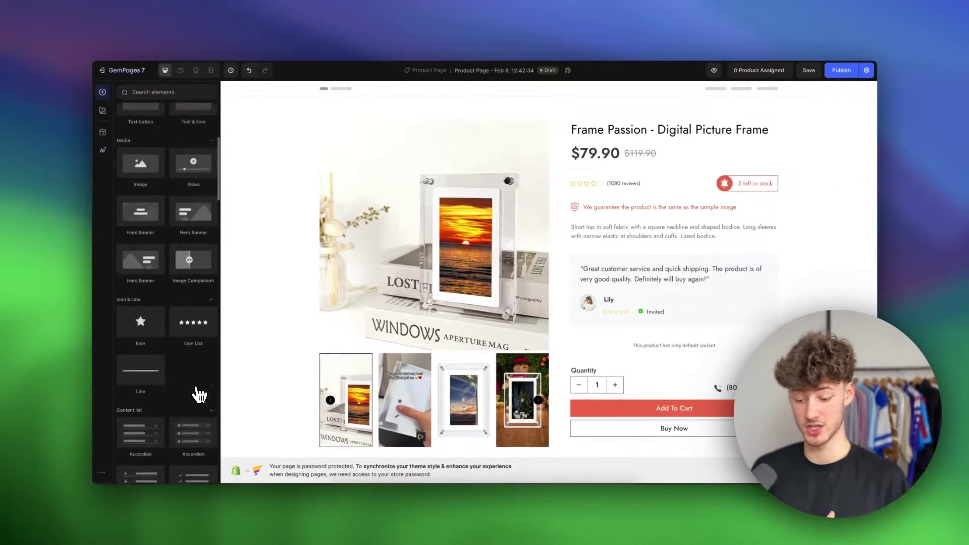
# Inspect the product title, compare price, stock notice, star rating, review count and guarantee line by selecting each element
pyautogui.click(628, 132)
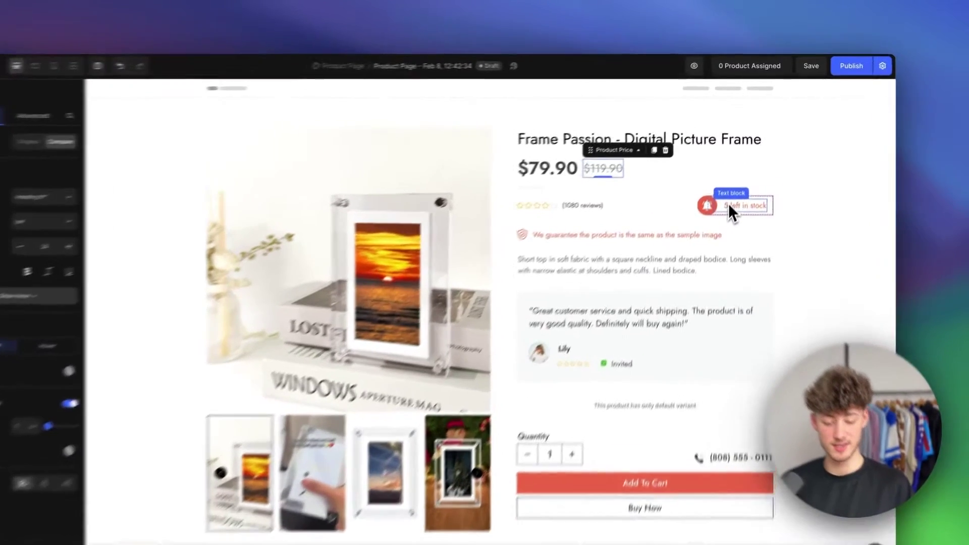
pyautogui.click(742, 184)
pyautogui.click(882, 216)
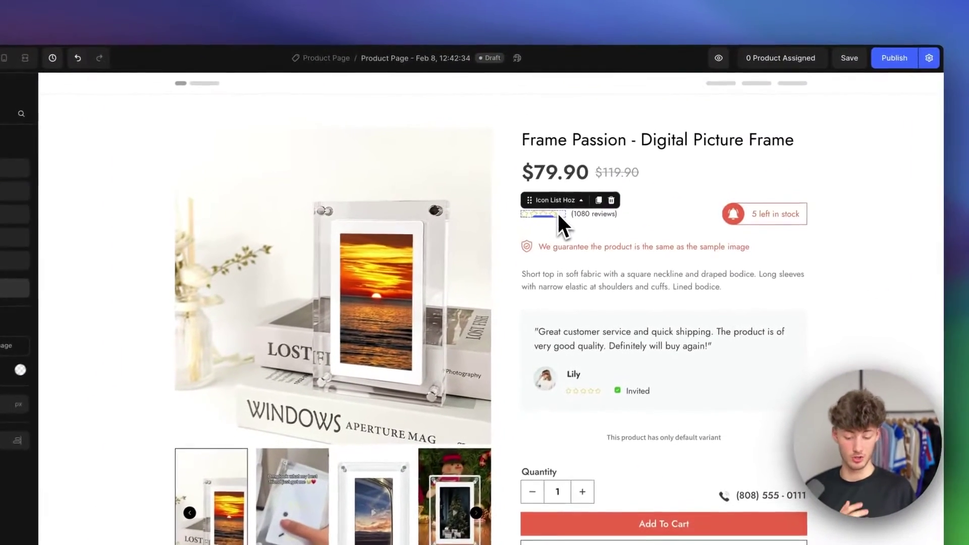
pyautogui.click(584, 214)
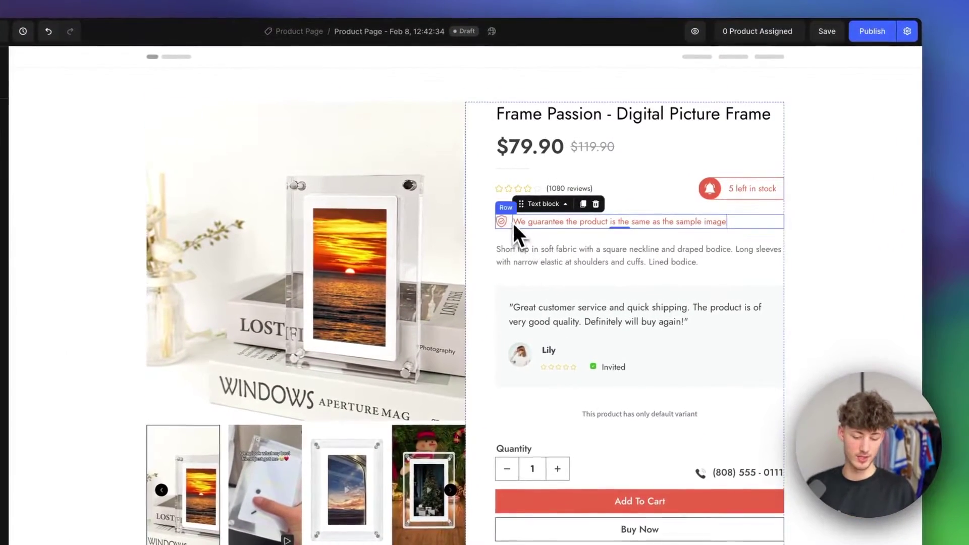
pyautogui.click(575, 207)
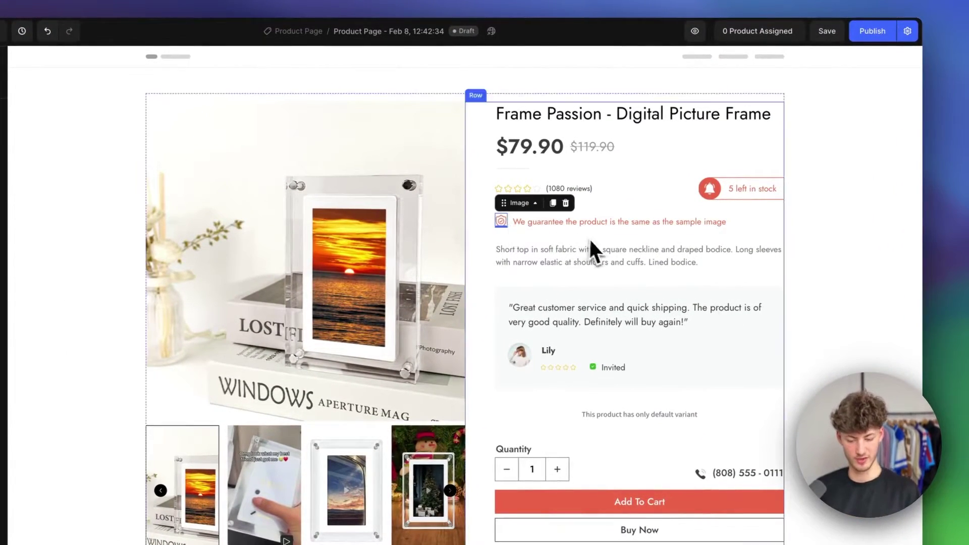
pyautogui.click(548, 233)
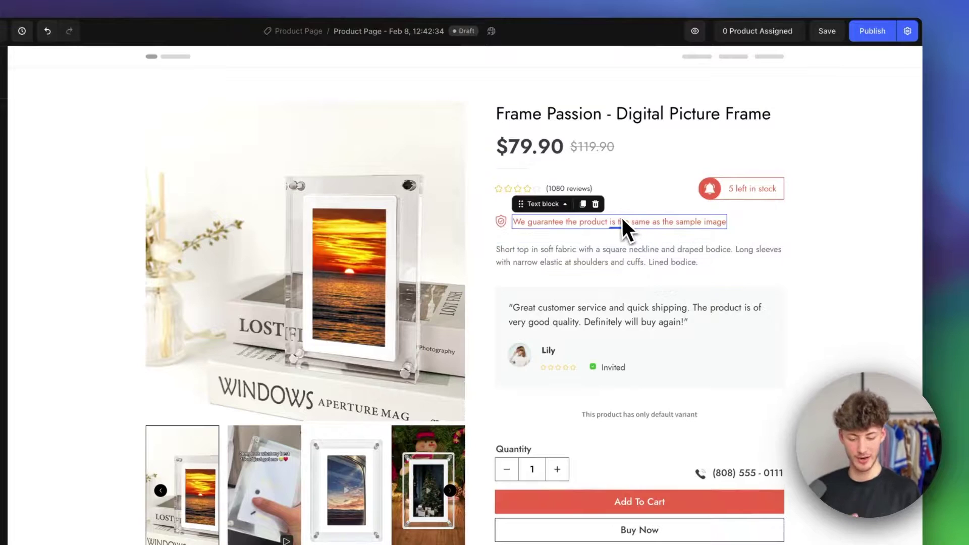
# Replace the product description with "Get your loved ones a gift they wont forget with our Frame Passion Digital Frame." and save the page
pyautogui.click(607, 261)
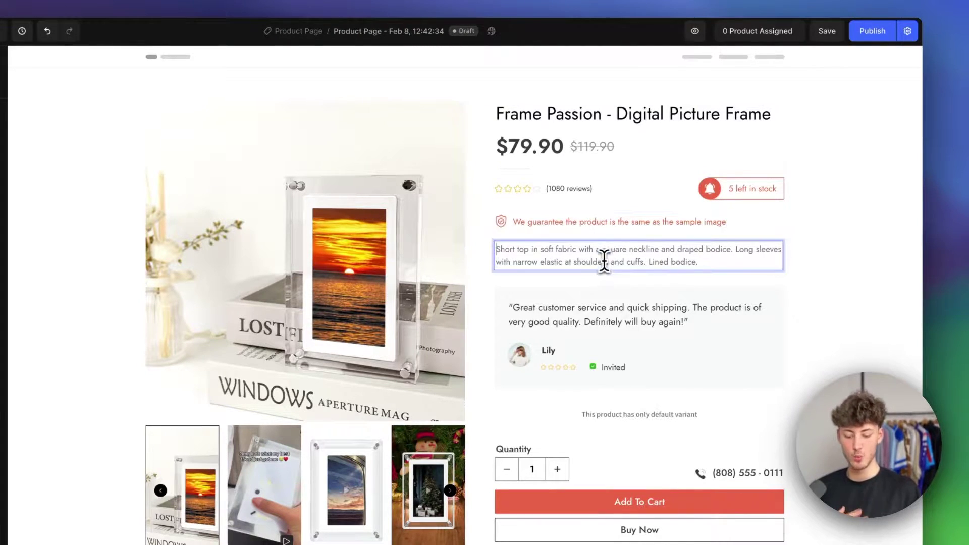
pyautogui.click(604, 260)
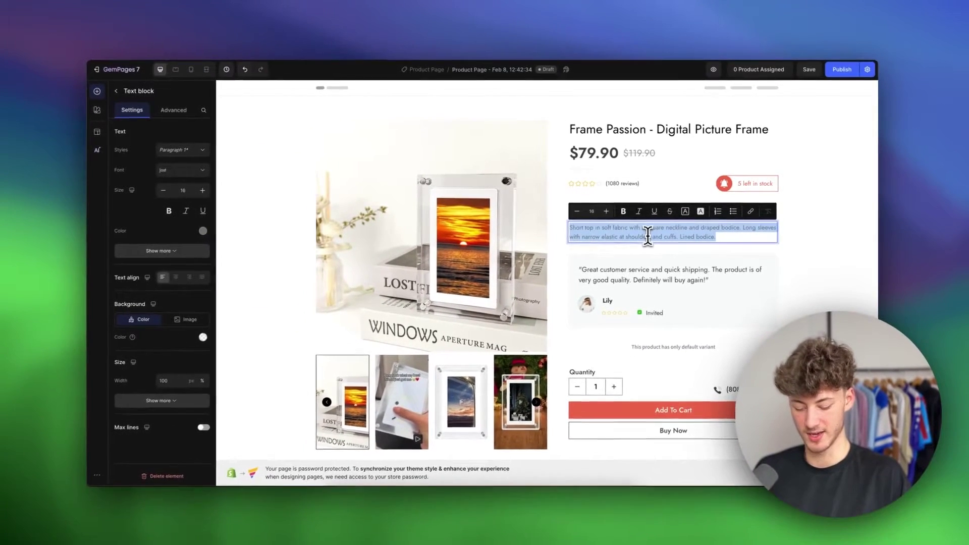
pyautogui.press('BackSpace')
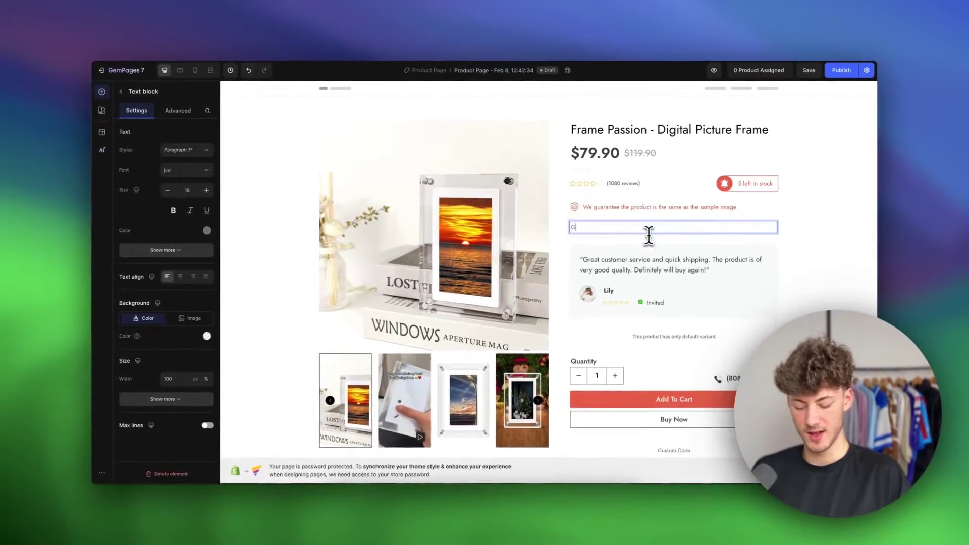
pyautogui.write('Get')
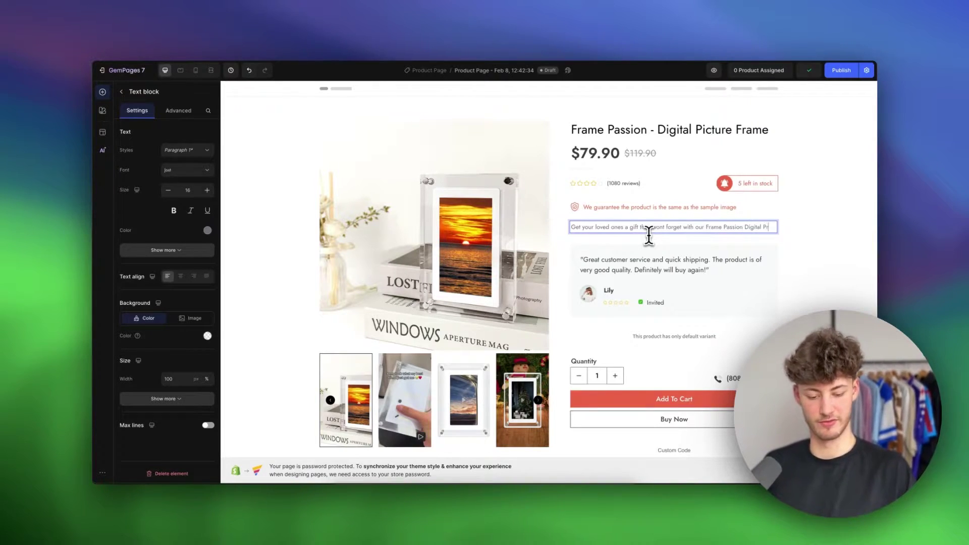
pyautogui.write('rame.')
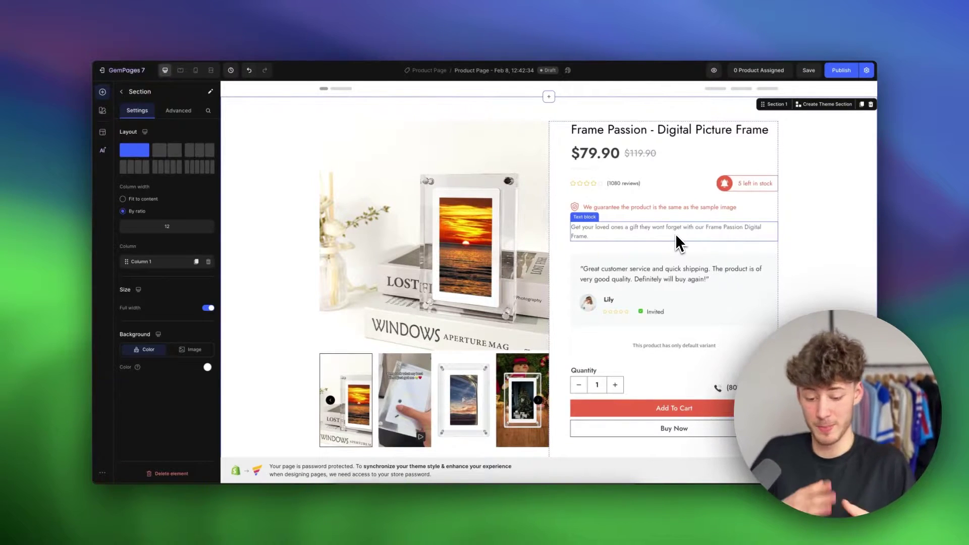
pyautogui.hotkey('ctrl', 's')
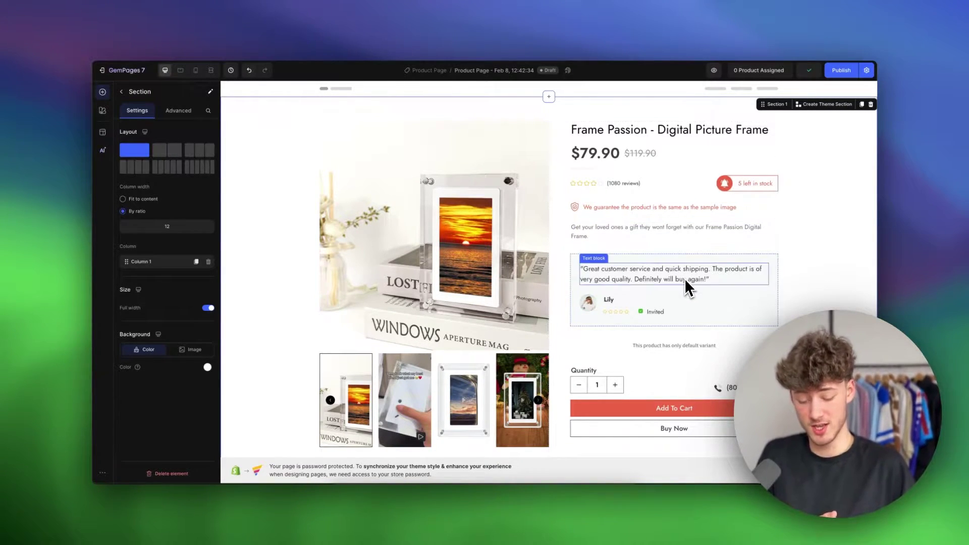
# Check the customer quote's text block and delete the "Invited" label from the review box
pyautogui.scroll(-1, 697, 298)
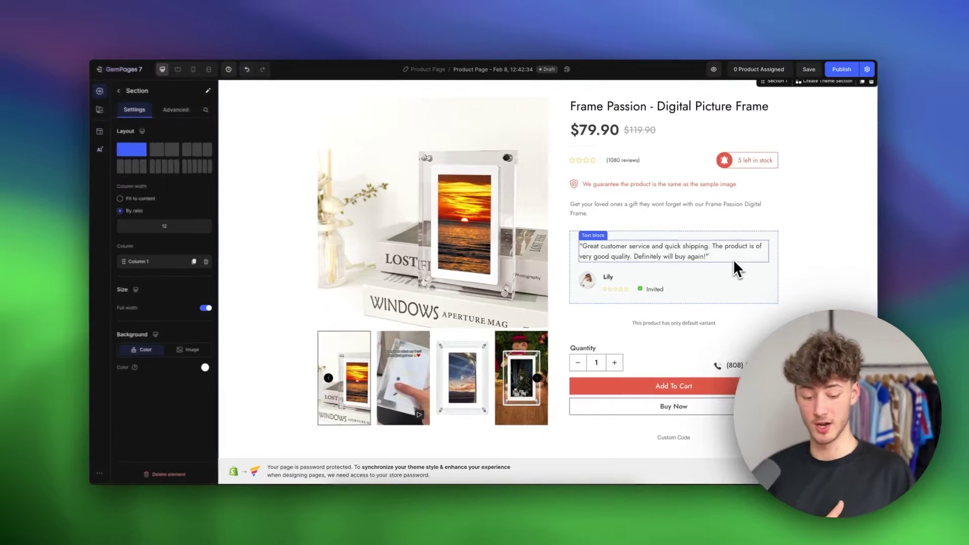
pyautogui.click(733, 259)
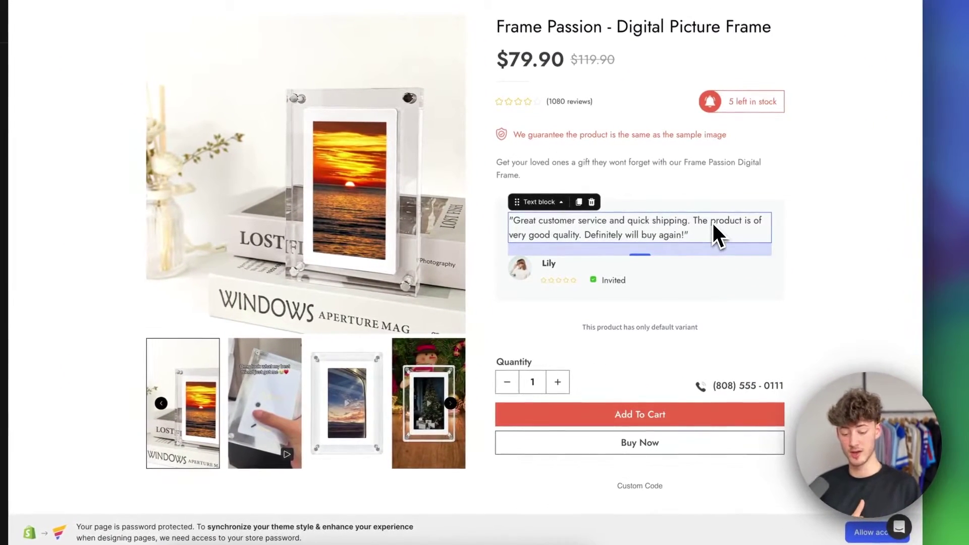
pyautogui.doubleClick(713, 223)
pyautogui.click(613, 276)
pyautogui.click(595, 281)
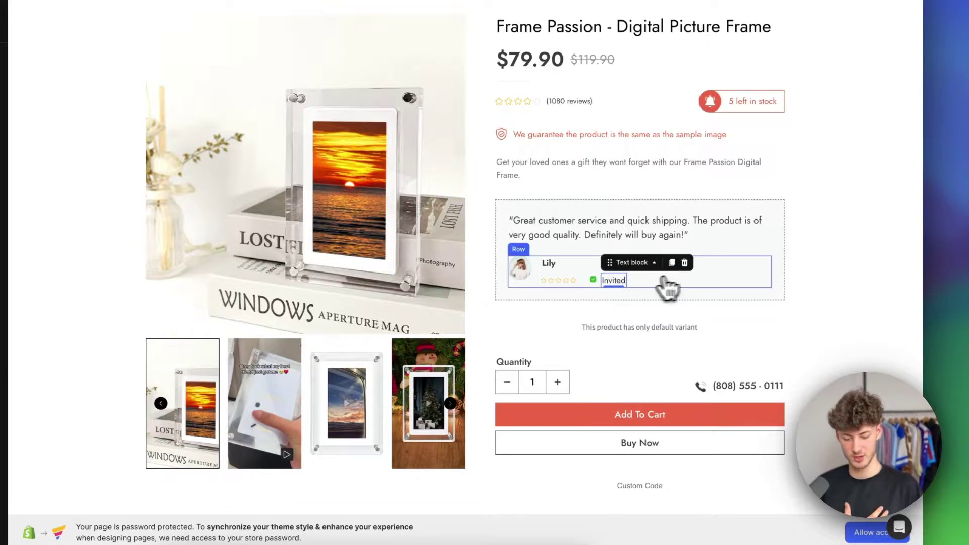
pyautogui.click(684, 264)
# Delete the green check icon and its empty row beside the review's stars, and select the remaining row
pyautogui.click(640, 281)
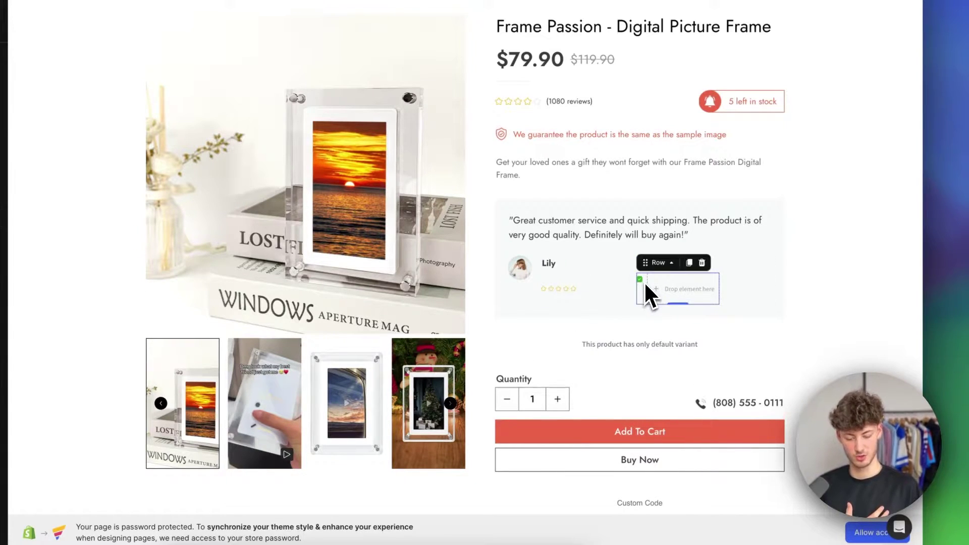
pyautogui.click(708, 260)
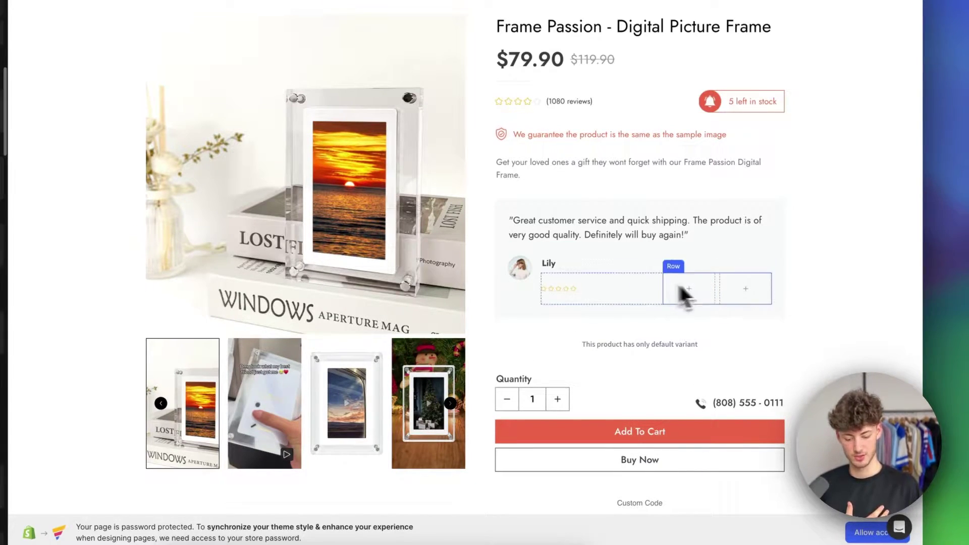
pyautogui.click(727, 263)
pyautogui.click(677, 285)
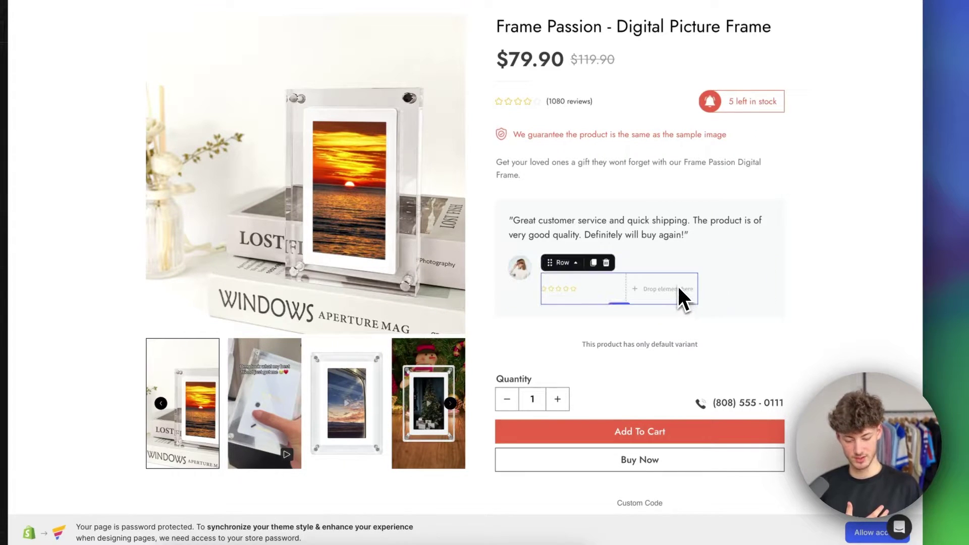
pyautogui.click(603, 261)
# Inspect the quantity row and open the settings of the Add To Cart button
pyautogui.scroll(-3, 798, 257)
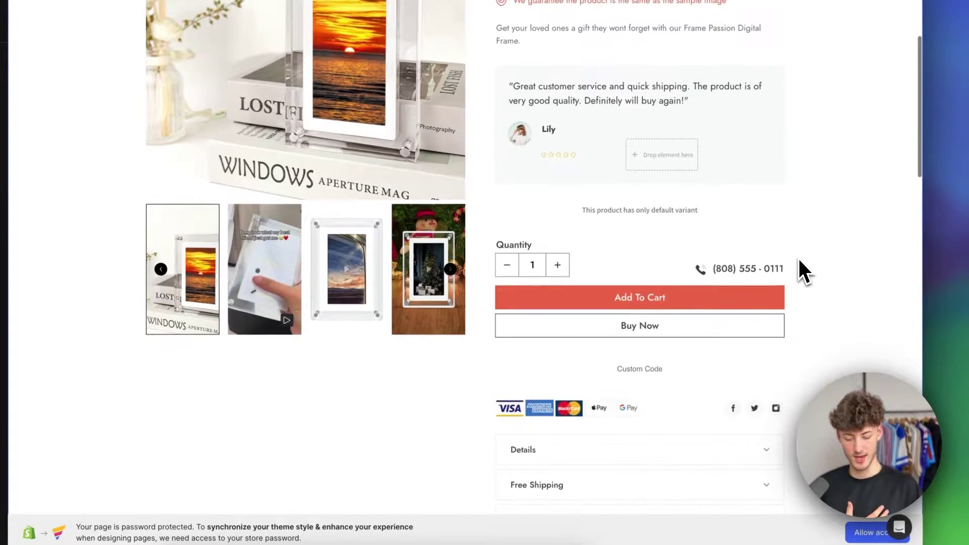
pyautogui.click(724, 266)
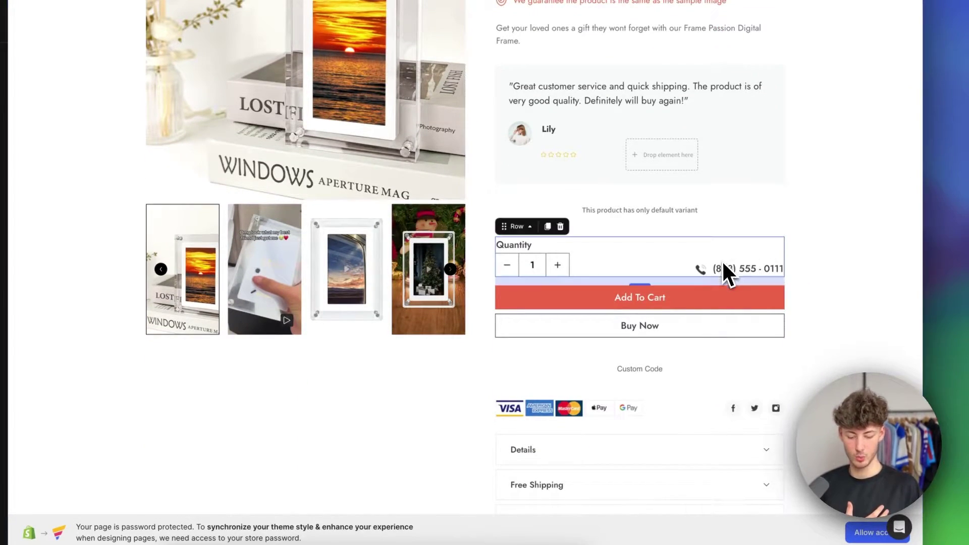
pyautogui.click(692, 301)
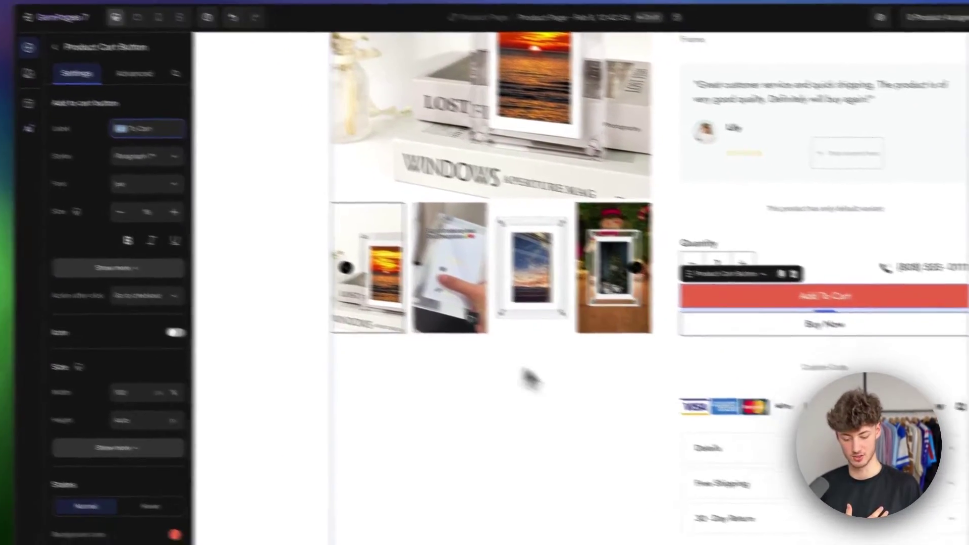
# Look through the page sections below the product details, including the FAQ, and select the "Products related to this item" section
pyautogui.scroll(-10, 454, 379)
pyautogui.click(455, 363)
pyautogui.scroll(-5, 444, 356)
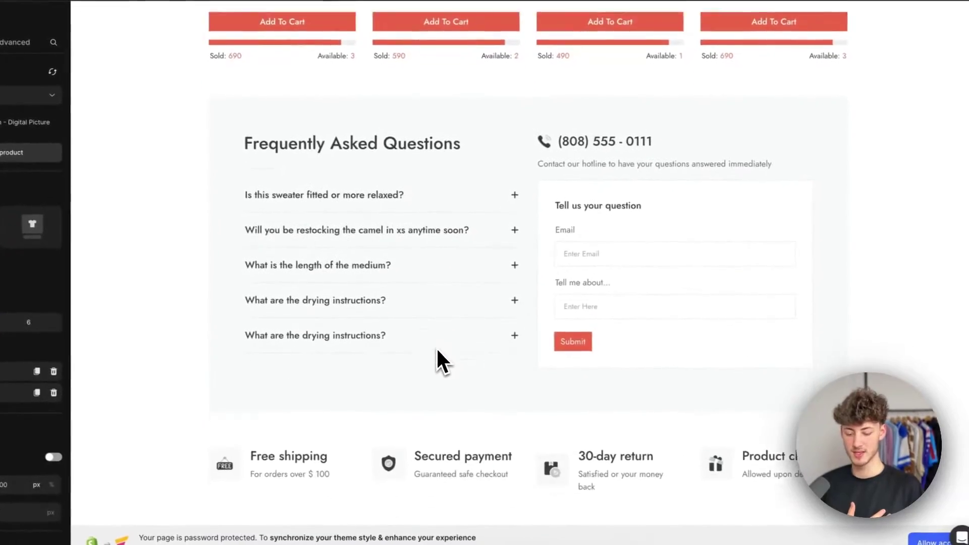
pyautogui.scroll(15, 437, 361)
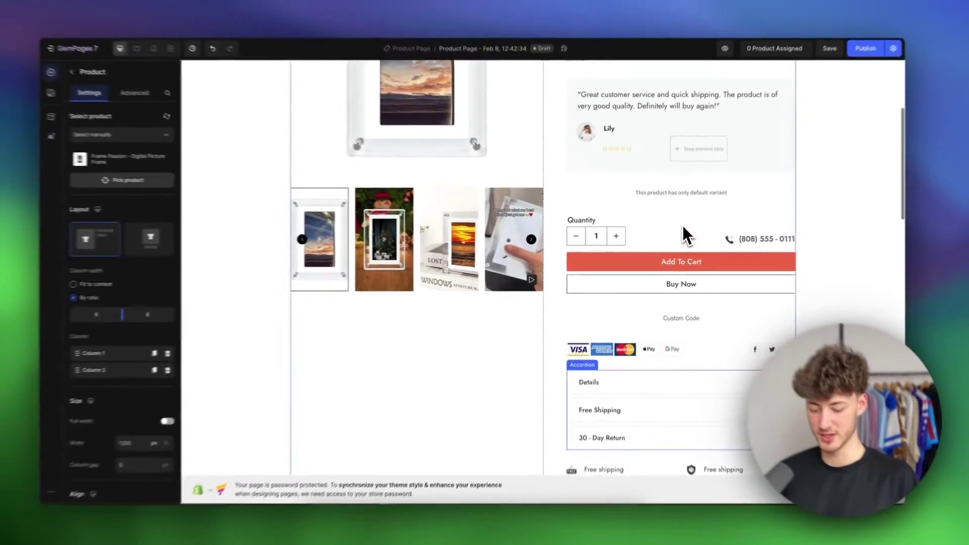
pyautogui.scroll(-5, 677, 229)
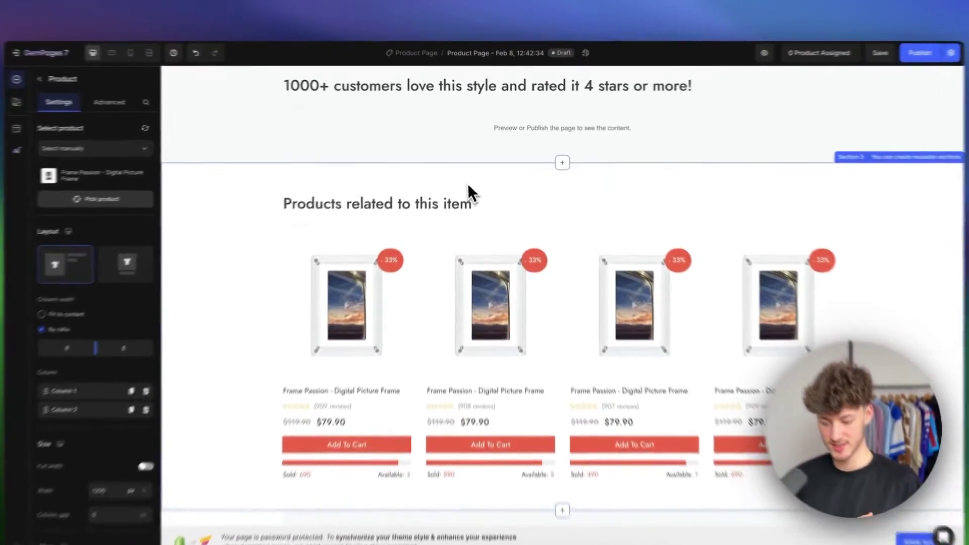
pyautogui.click(492, 191)
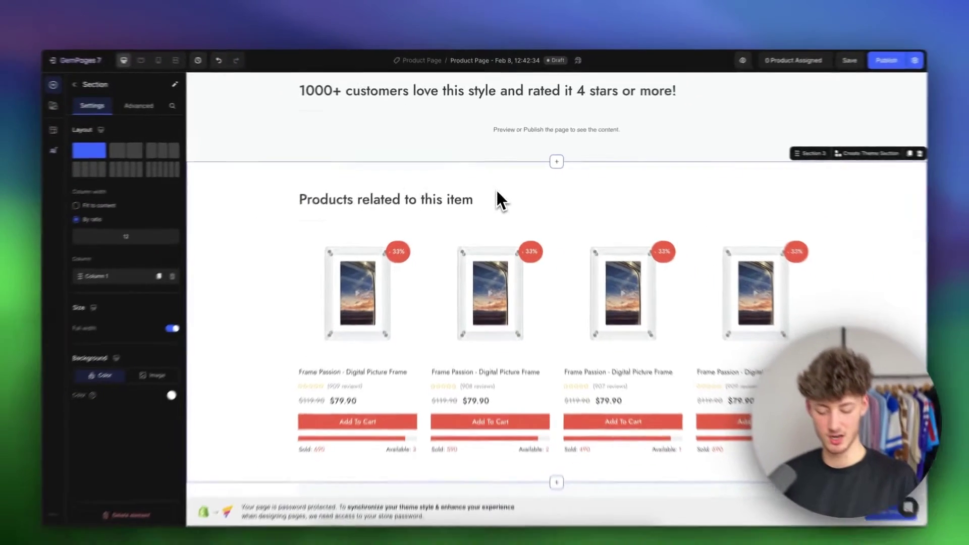
pyautogui.scroll(-2, 522, 292)
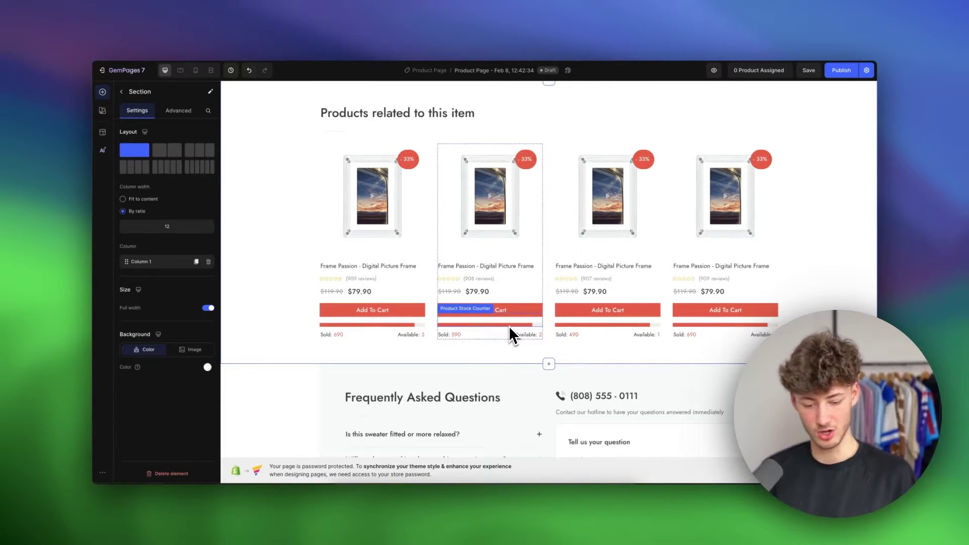
# Delete the "Products related to this item" section from the product page
pyautogui.scroll(2, 707, 212)
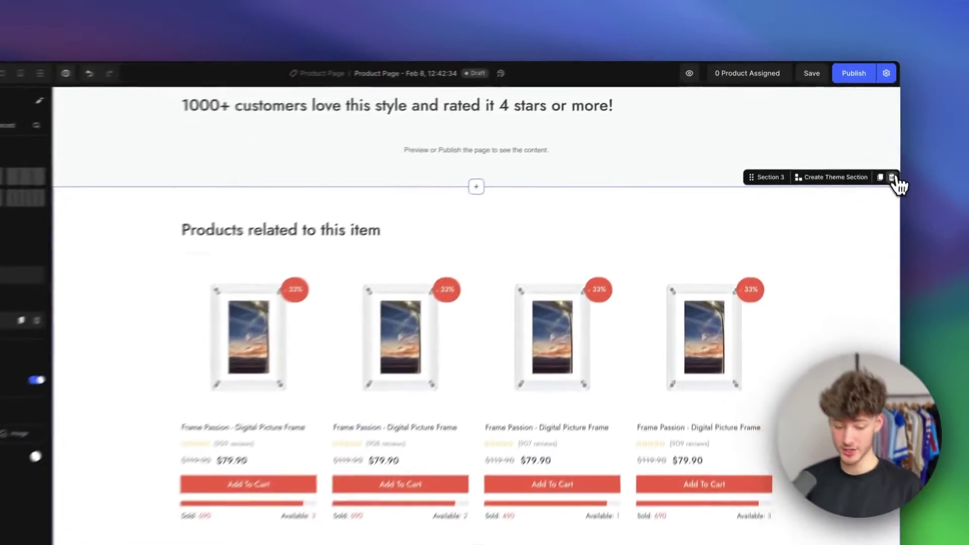
pyautogui.click(871, 151)
pyautogui.scroll(3, 843, 173)
pyautogui.scroll(8, 832, 194)
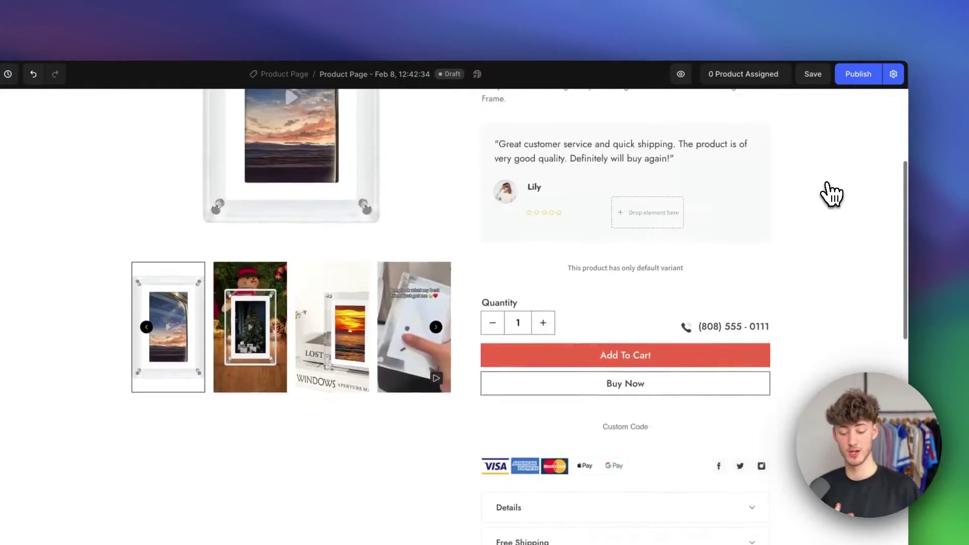
# Look over the product details and remaining sections, and select the "1000+ customers love this style and rated it 4 stars or more!" section
pyautogui.scroll(-4, 825, 162)
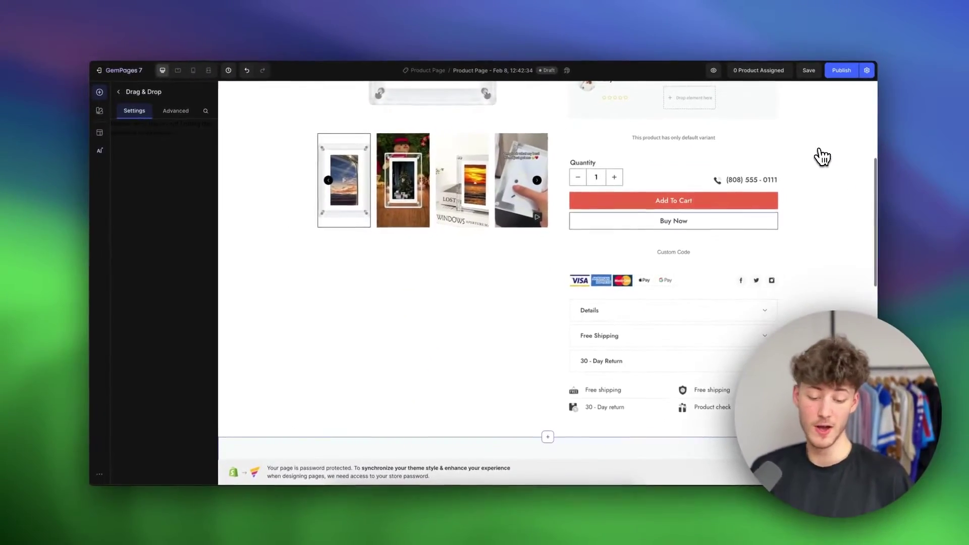
pyautogui.scroll(5, 822, 157)
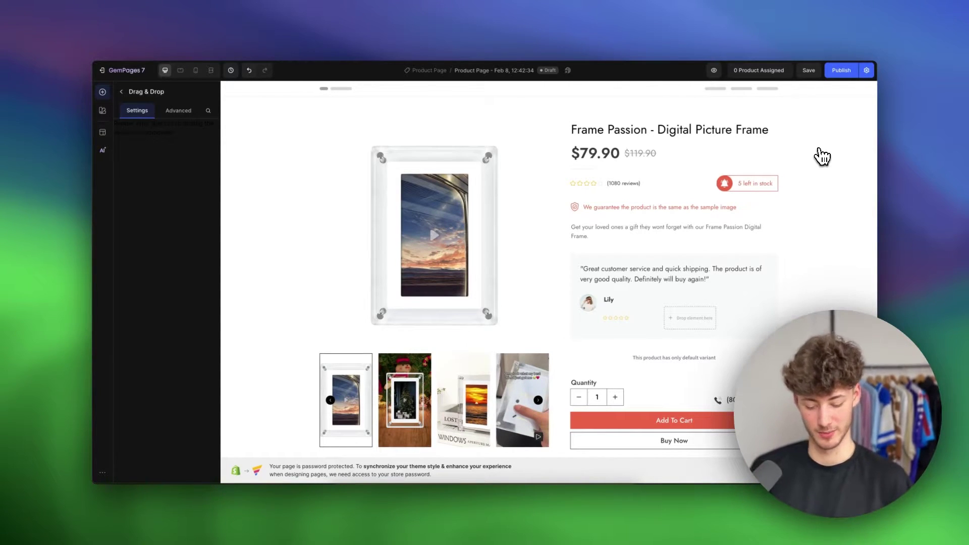
pyautogui.scroll(-8, 822, 156)
pyautogui.scroll(-3, 558, 311)
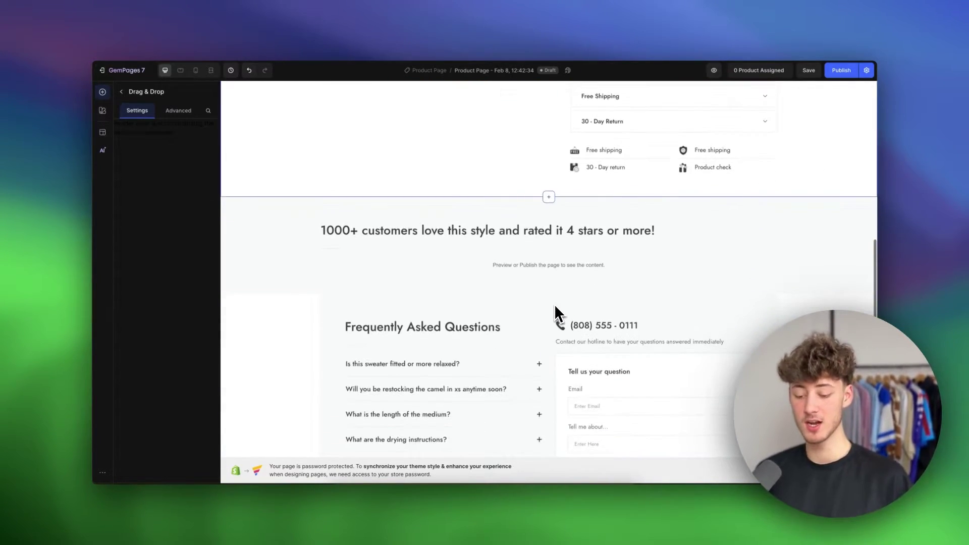
pyautogui.click(374, 222)
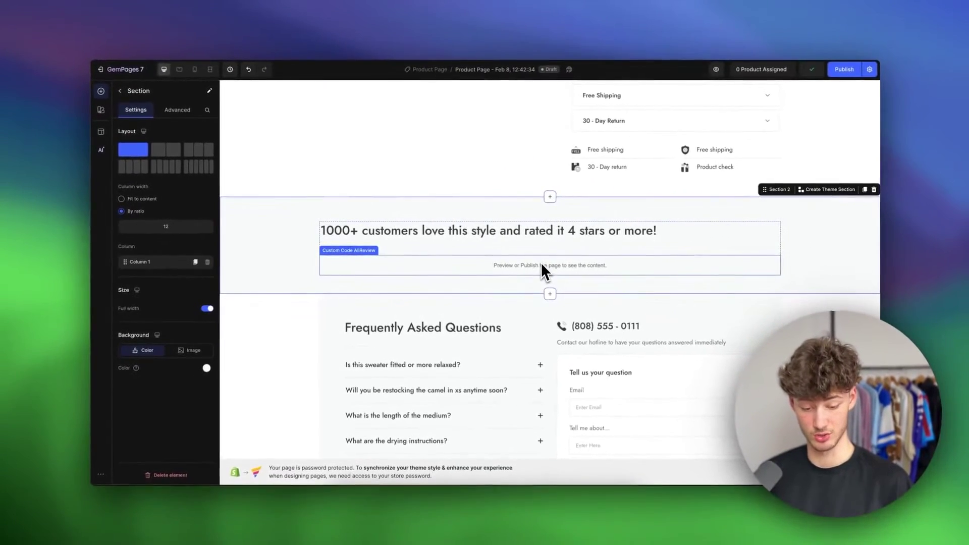
pyautogui.scroll(4, 614, 280)
pyautogui.scroll(5, 541, 265)
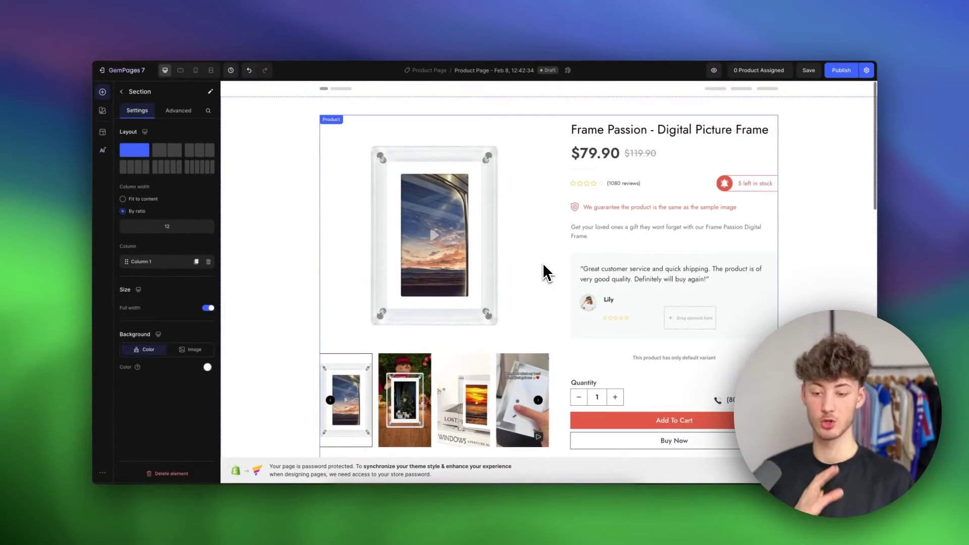
pyautogui.scroll(-6, 544, 272)
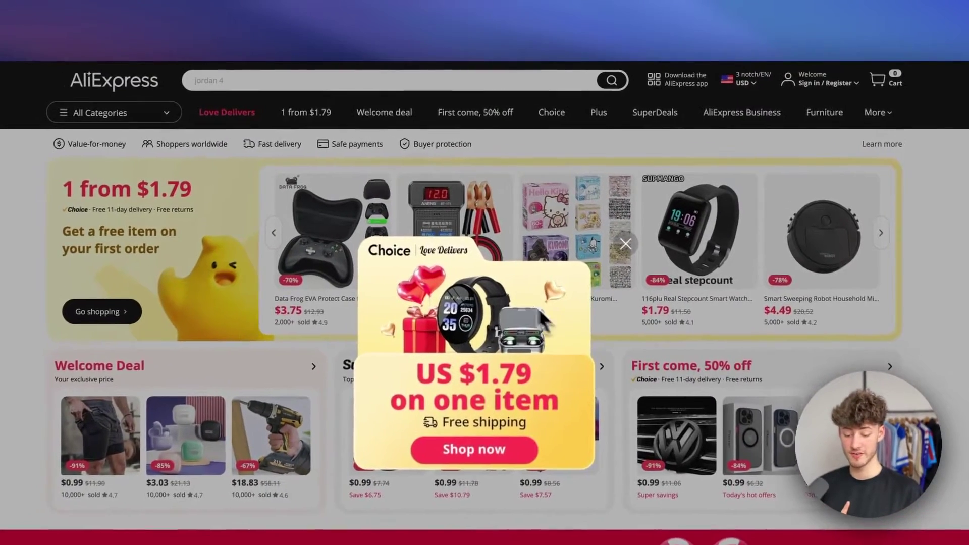
# On AliExpress, dismiss the promotional pop-up, search for "digital picture frame" and open the Acrylic Digital Photo Frame 5/7 Inch listing
pyautogui.click(648, 250)
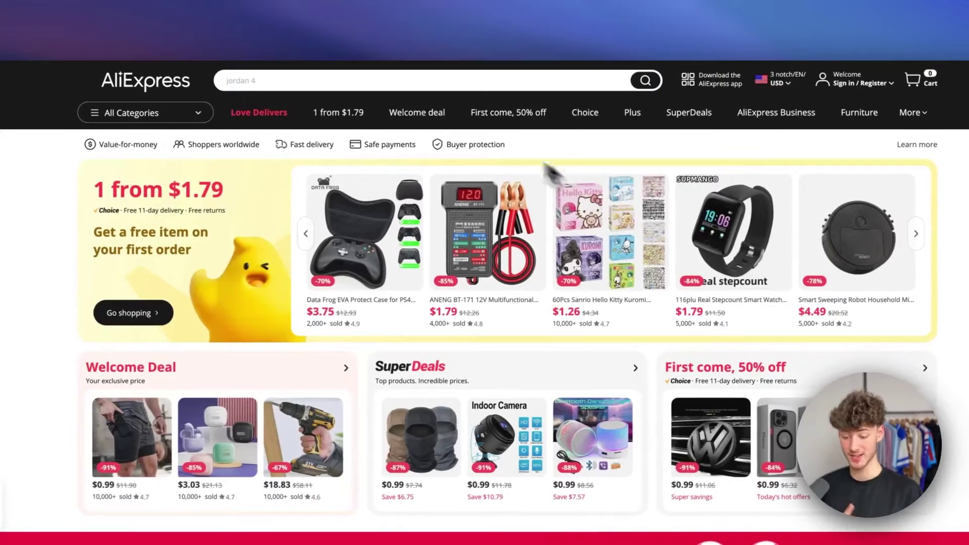
pyautogui.click(407, 79)
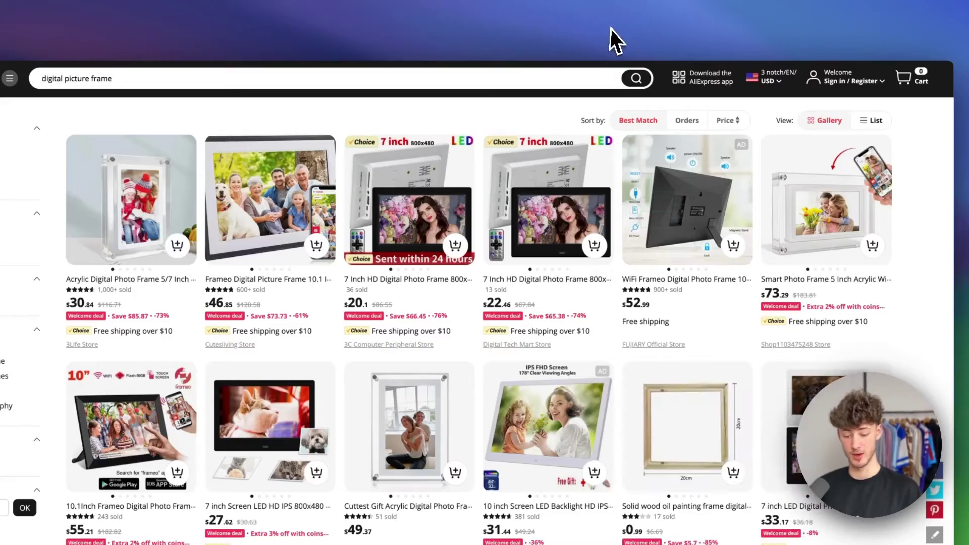
pyautogui.scroll(-2, 504, 302)
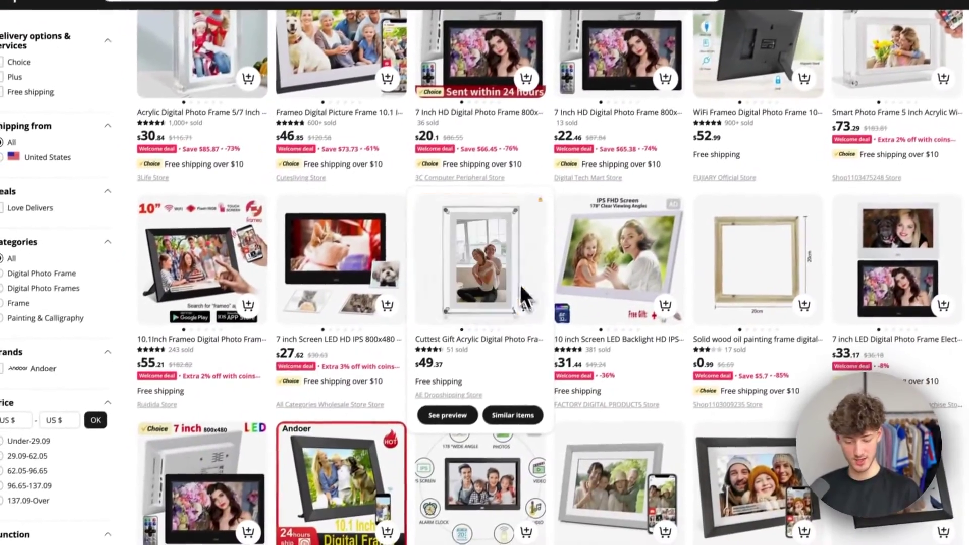
pyautogui.scroll(2, 300, 341)
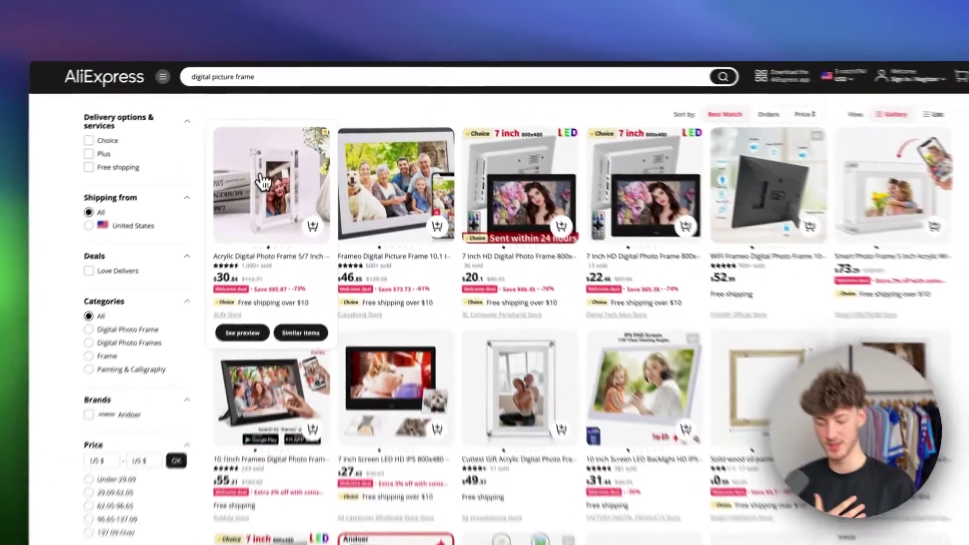
pyautogui.click(258, 162)
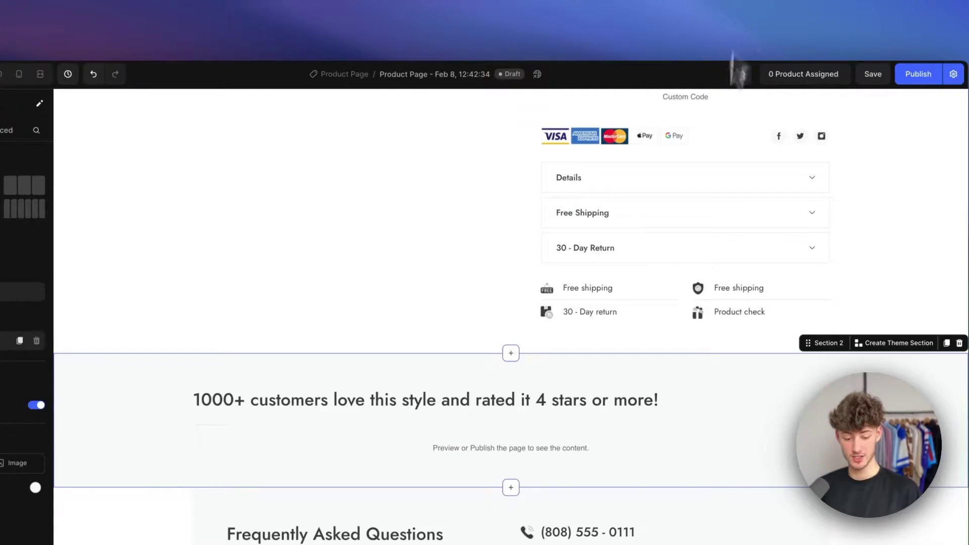
# Return from the GemPages editor to its dashboard, search Shopify for "Judge me" and open the Judge.me Product Reviews app listing
pyautogui.scroll(10, 790, 229)
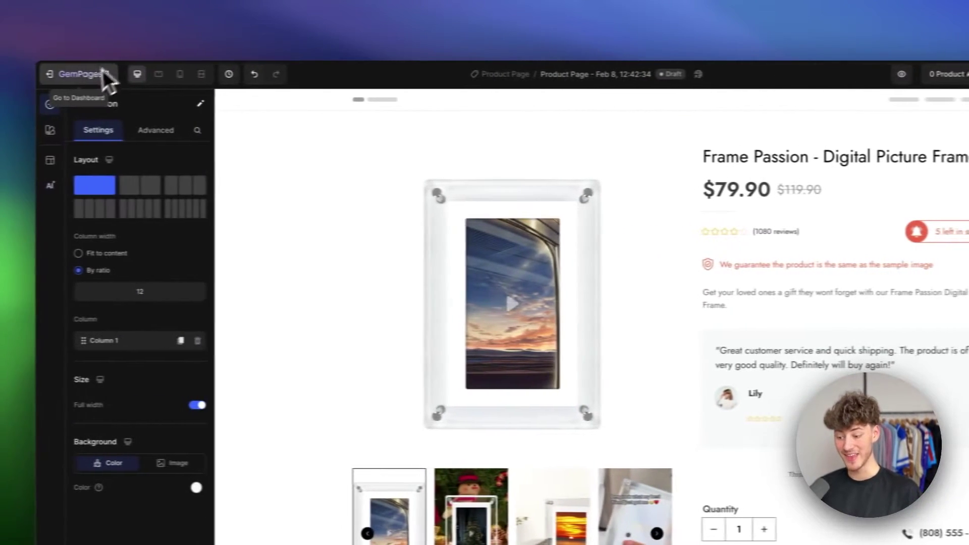
pyautogui.click(84, 74)
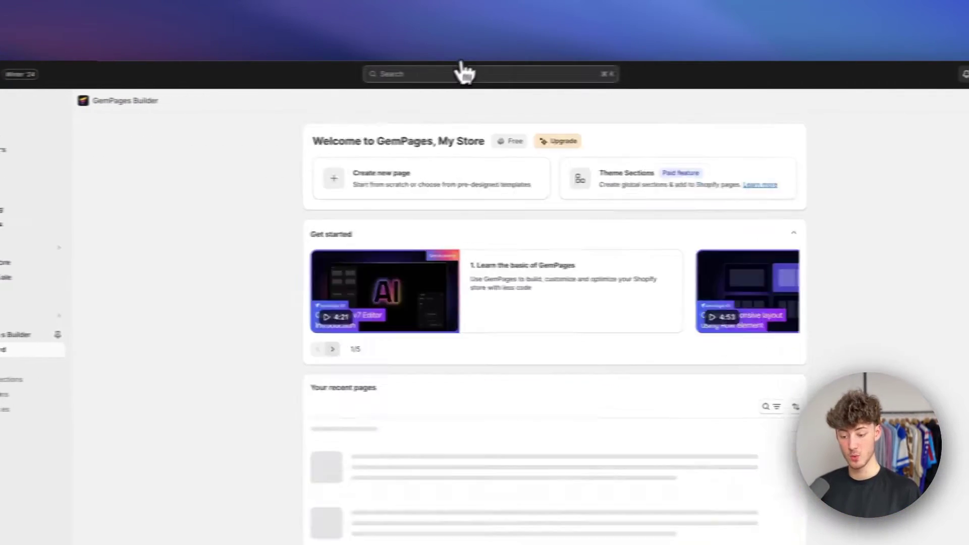
pyautogui.click(463, 74)
pyautogui.write('j')
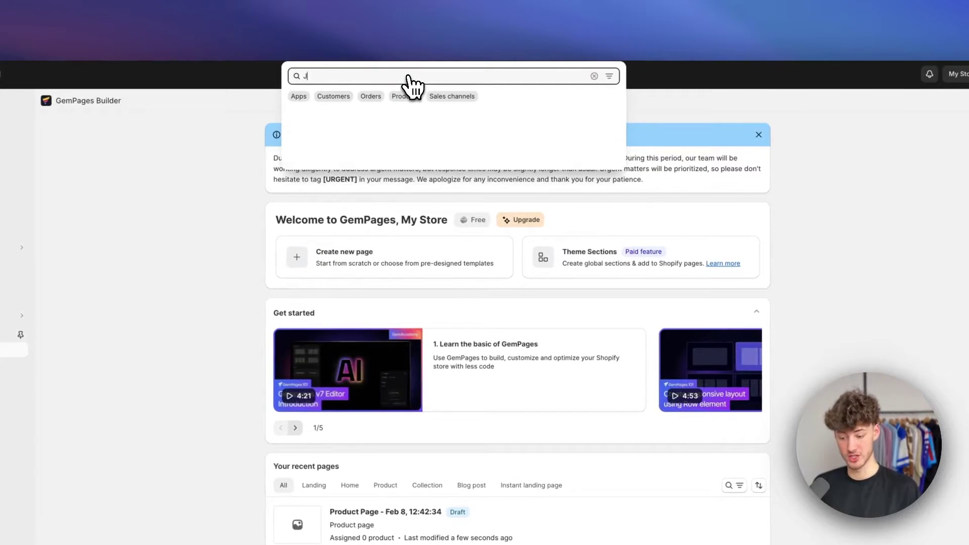
pyautogui.write('udge me')
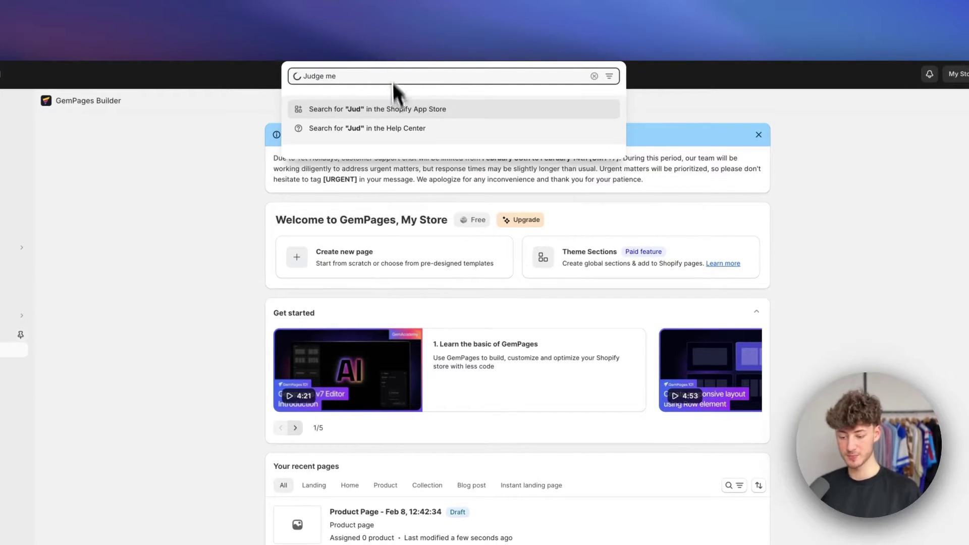
pyautogui.click(395, 162)
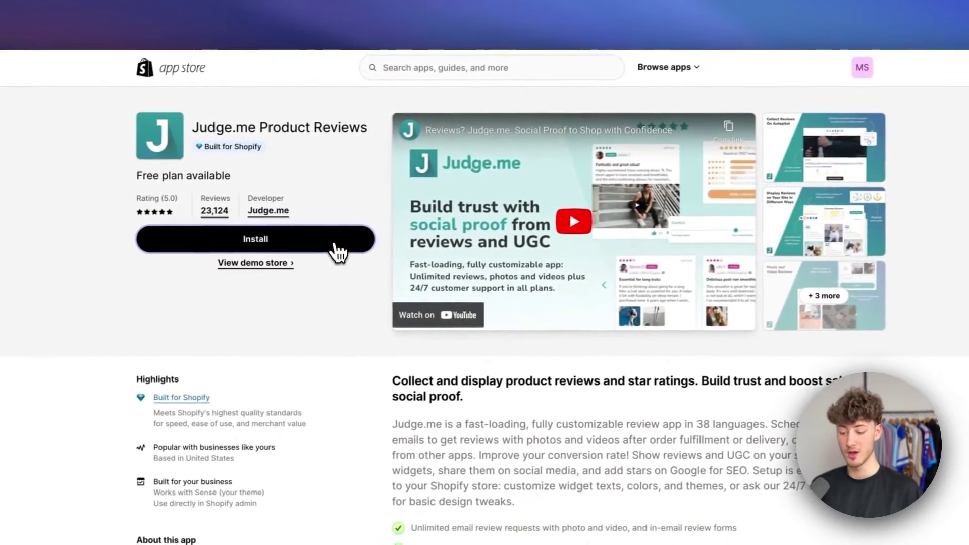
# Install the Judge.me Product Reviews app and skip its app embed setup
pyautogui.click(318, 249)
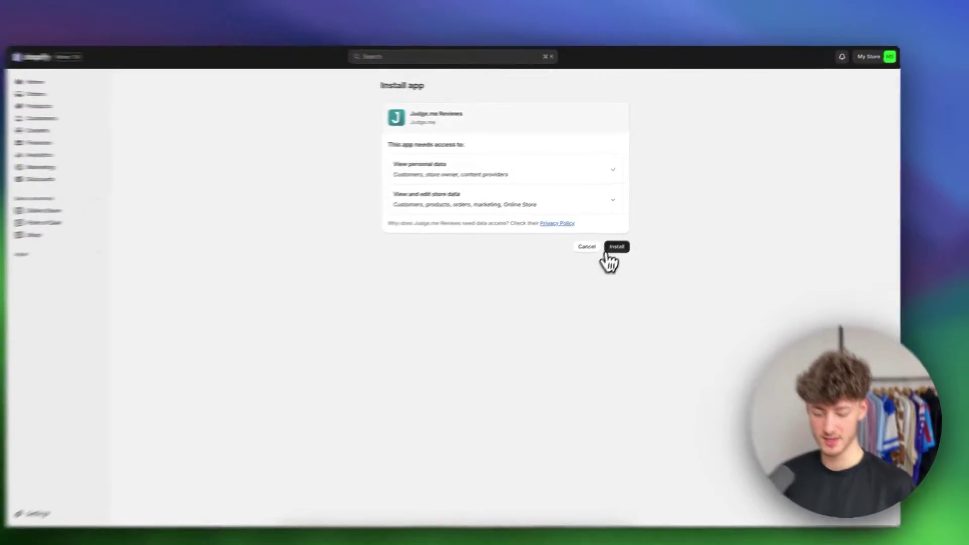
pyautogui.click(628, 237)
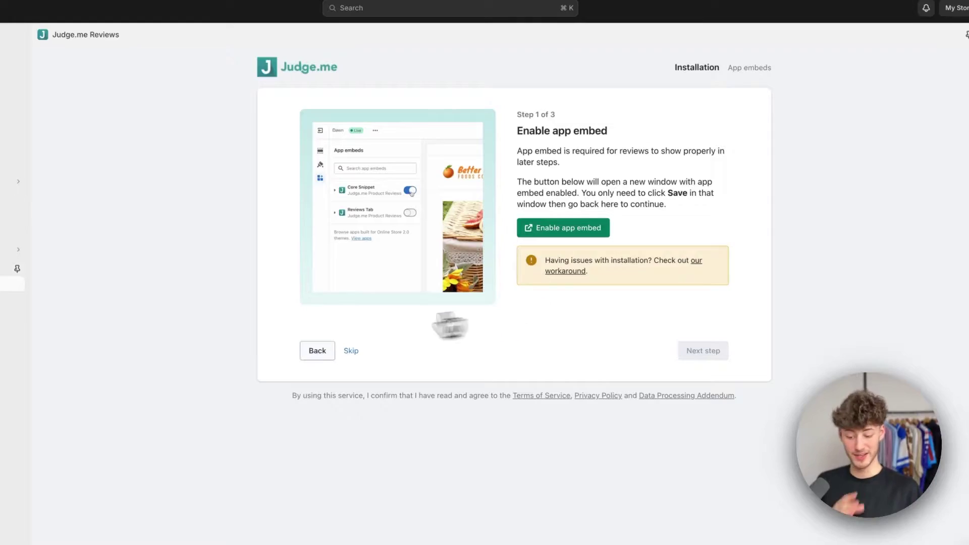
pyautogui.click(351, 352)
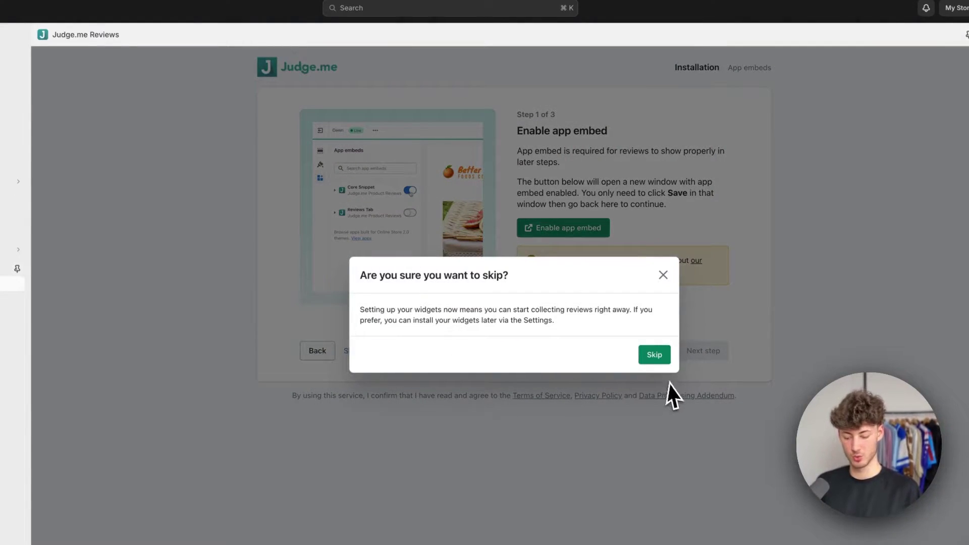
pyautogui.click(655, 354)
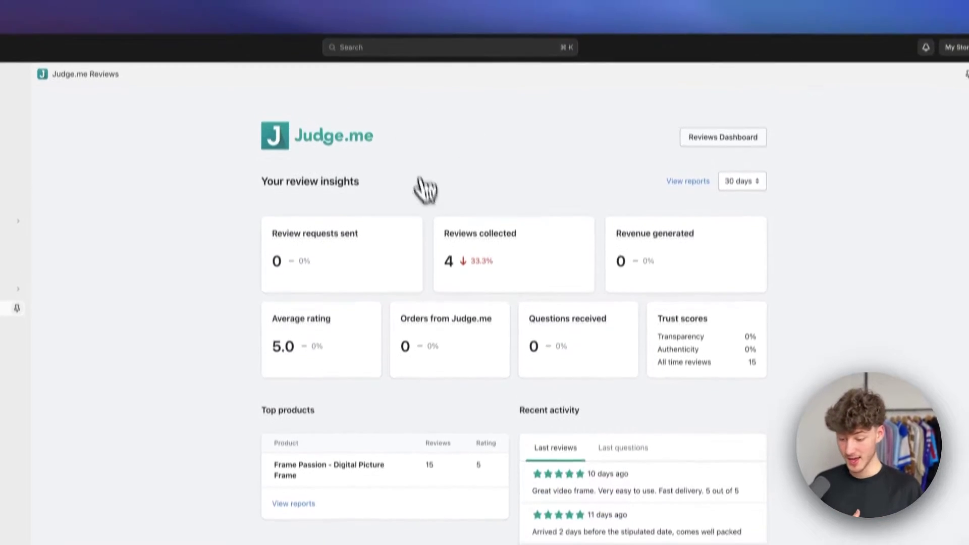
# Search Shopify for "Judge me" again, open the Judge.me AliExpress Reviews listing and install that app
pyautogui.click(384, 8)
pyautogui.write('J')
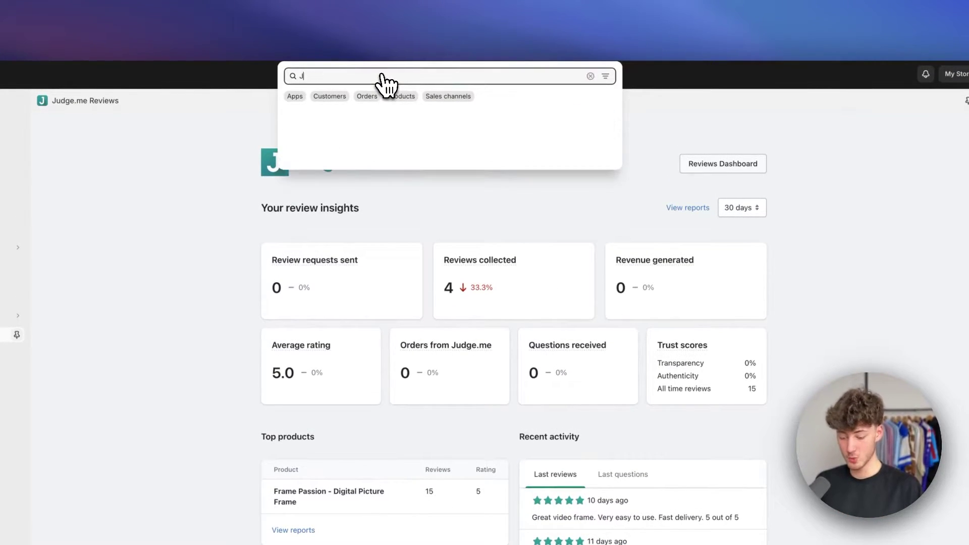
pyautogui.write('udge me')
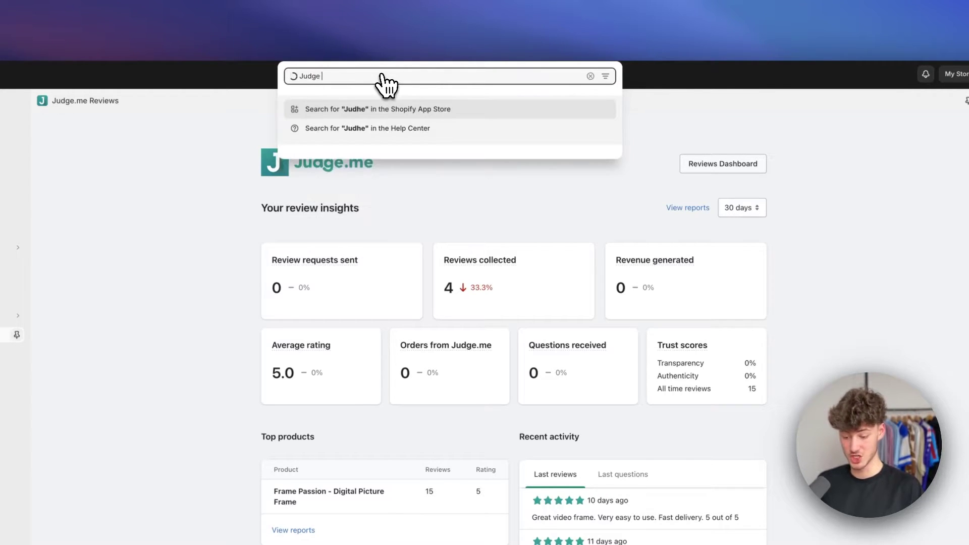
pyautogui.click(419, 144)
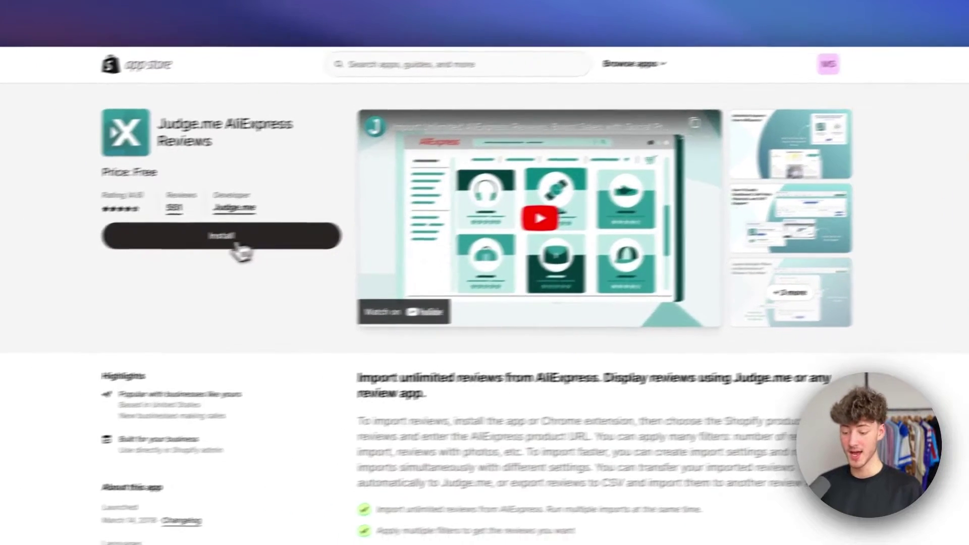
pyautogui.click(298, 245)
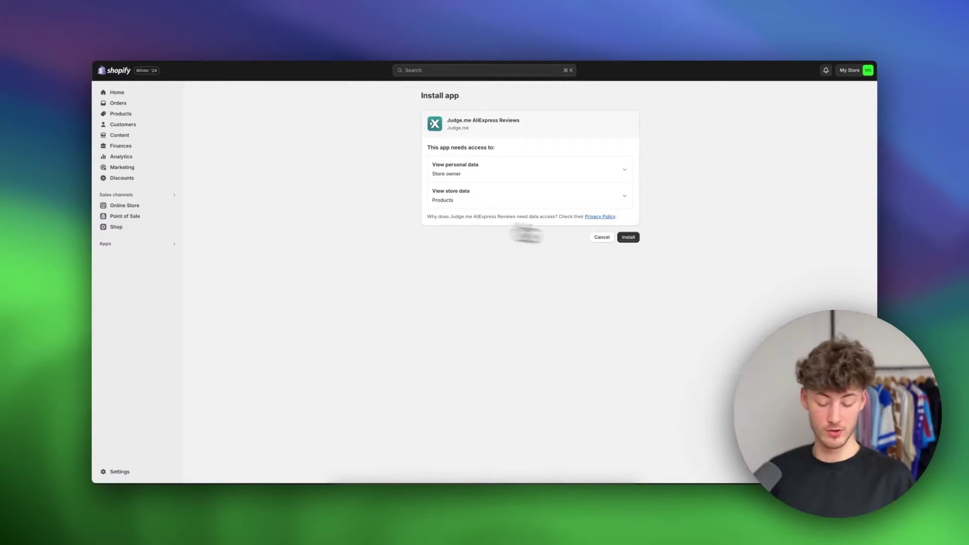
pyautogui.click(630, 238)
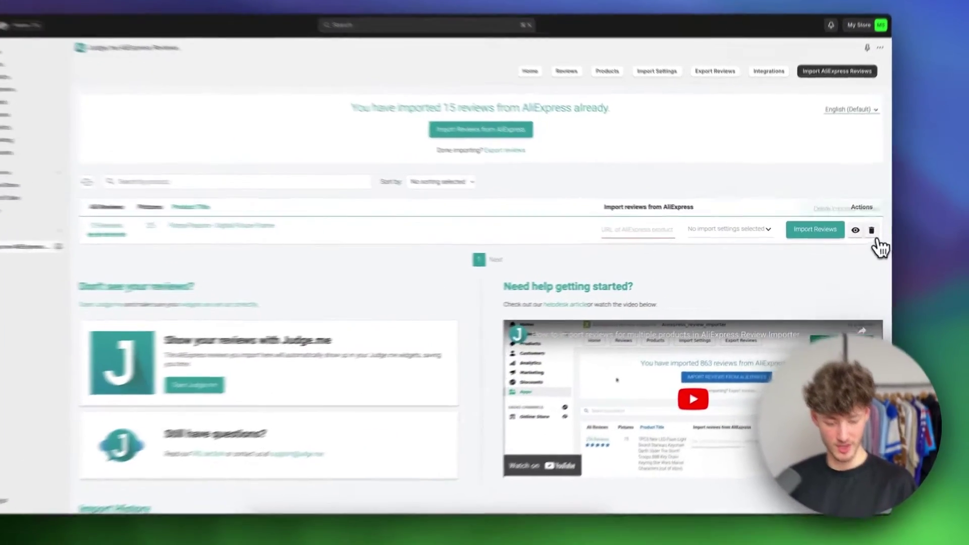
# Delete all imported AliExpress reviews for Frame Passion - Digital Picture Frame and confirm the deletion
pyautogui.click(860, 244)
pyautogui.click(549, 348)
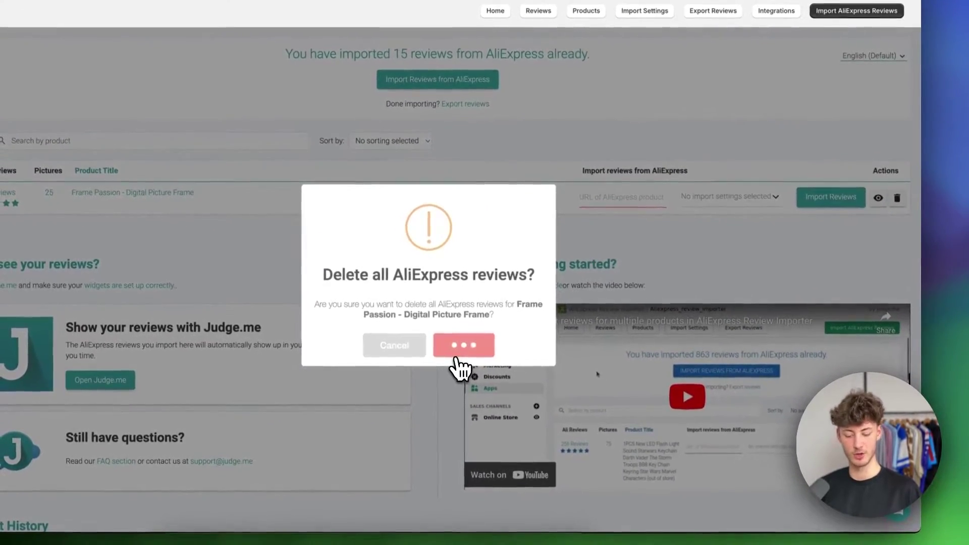
pyautogui.click(450, 344)
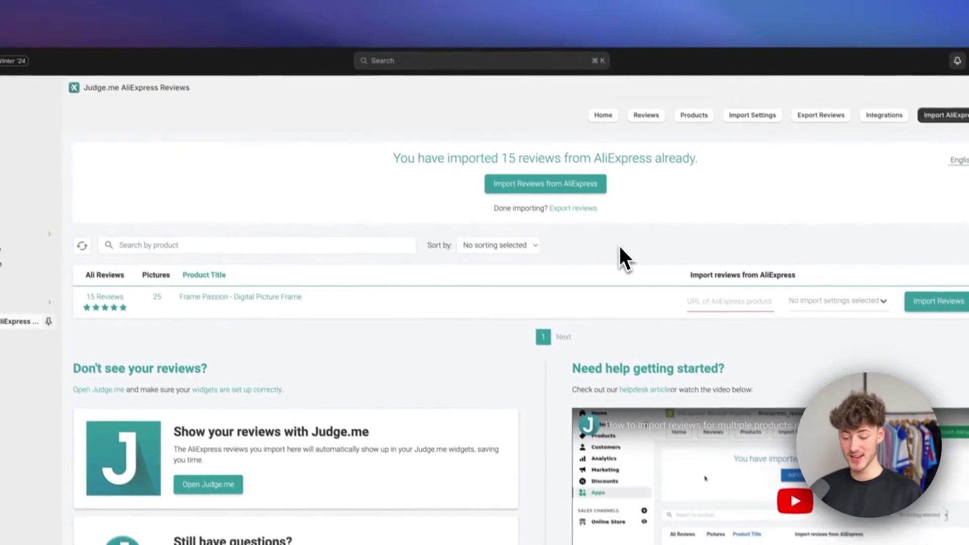
# Open the AliExpress review import form, paste the photo frame's AliExpress URL and choose Frame Passion - Digital Picture Frame as the Shopify product
pyautogui.click(493, 89)
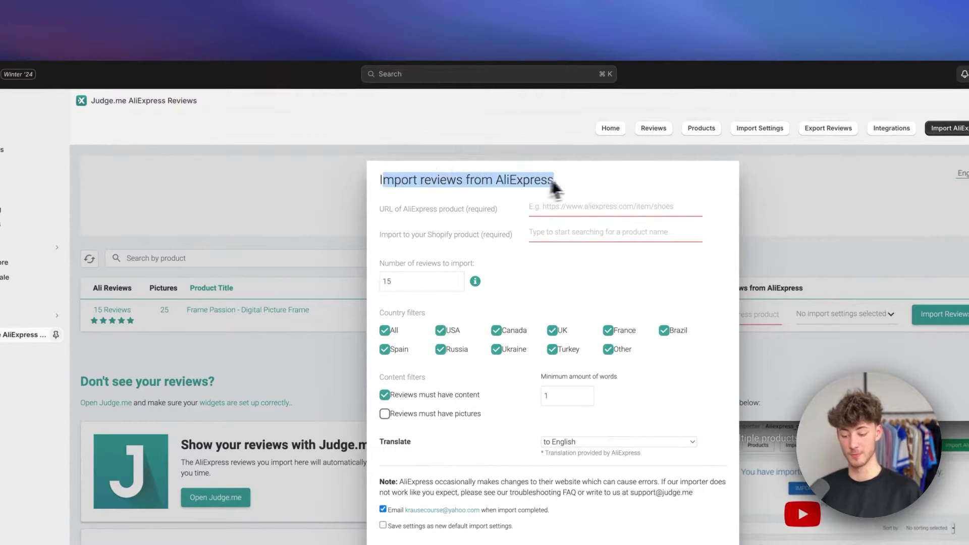
pyautogui.click(558, 181)
pyautogui.moveTo(378, 209); pyautogui.dragTo(489, 217)
pyautogui.click(493, 208)
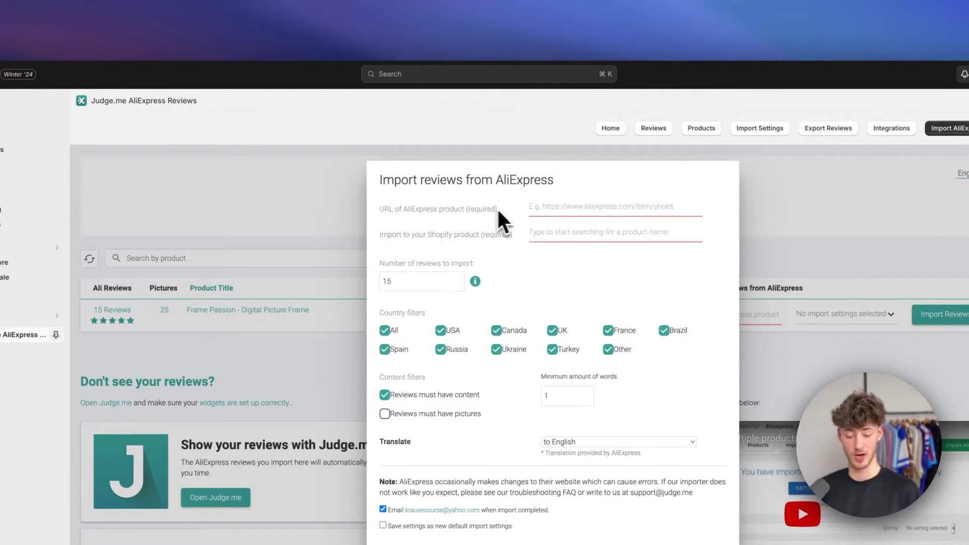
pyautogui.hotkey('ctrl', 'Tab')
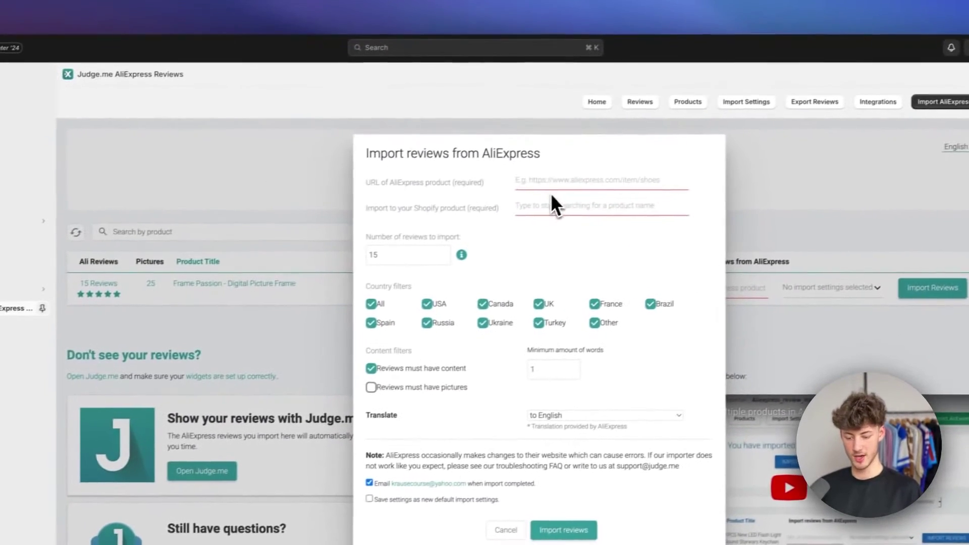
pyautogui.press('super+v')
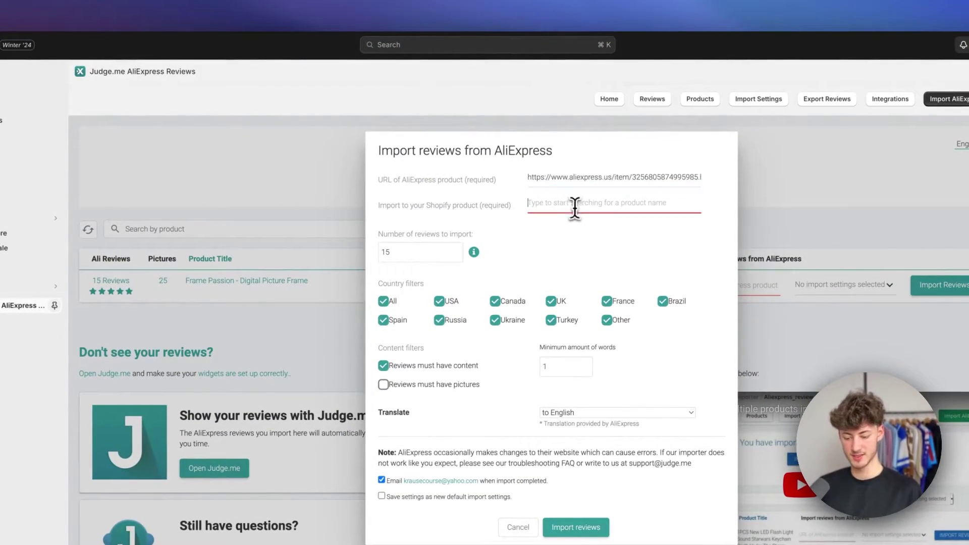
pyautogui.moveTo(377, 204); pyautogui.dragTo(487, 216)
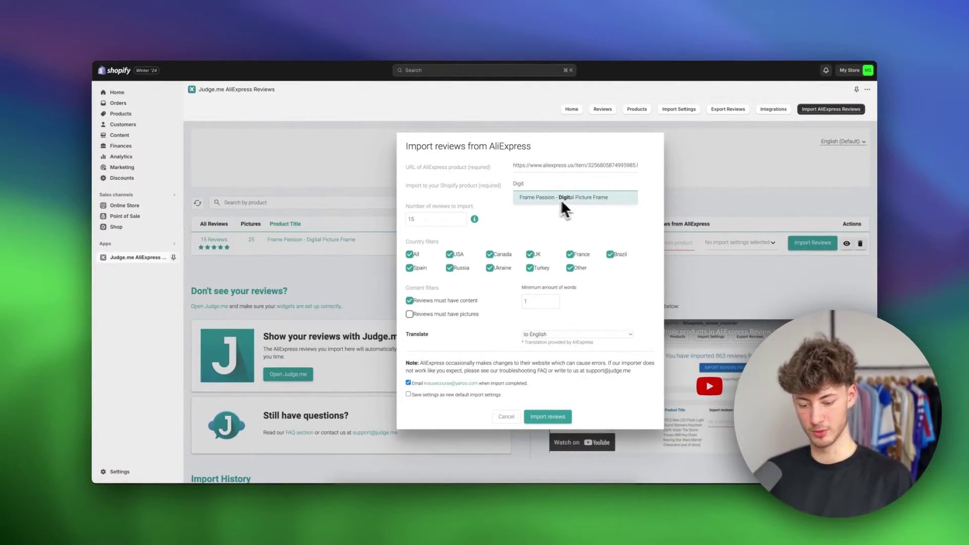
pyautogui.click(560, 199)
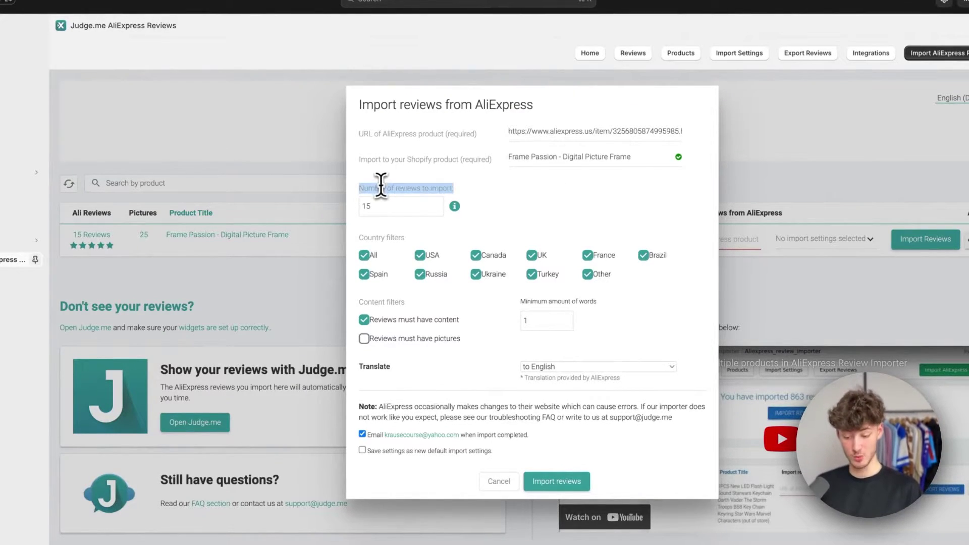
# Set the number of reviews to import to 20, with every country filter selected
pyautogui.doubleClick(389, 204)
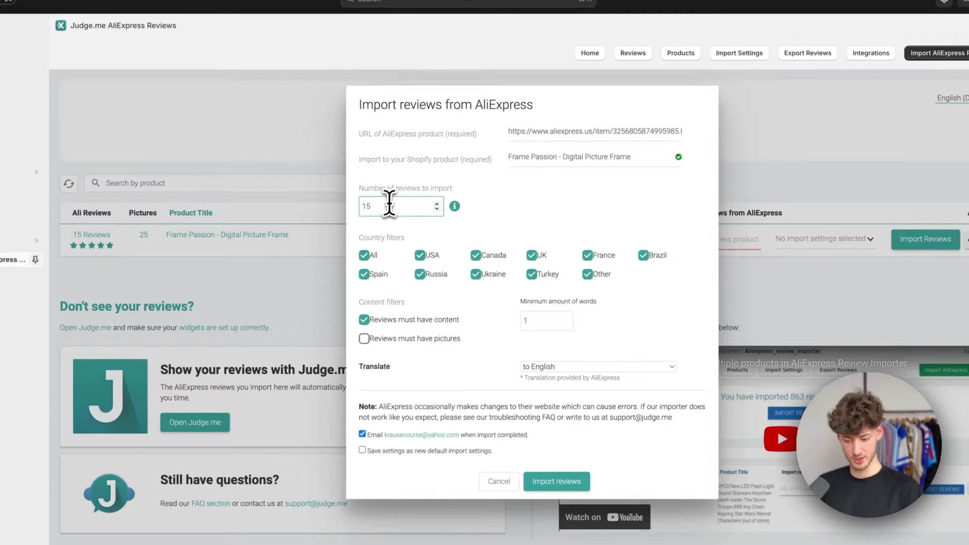
pyautogui.write('20')
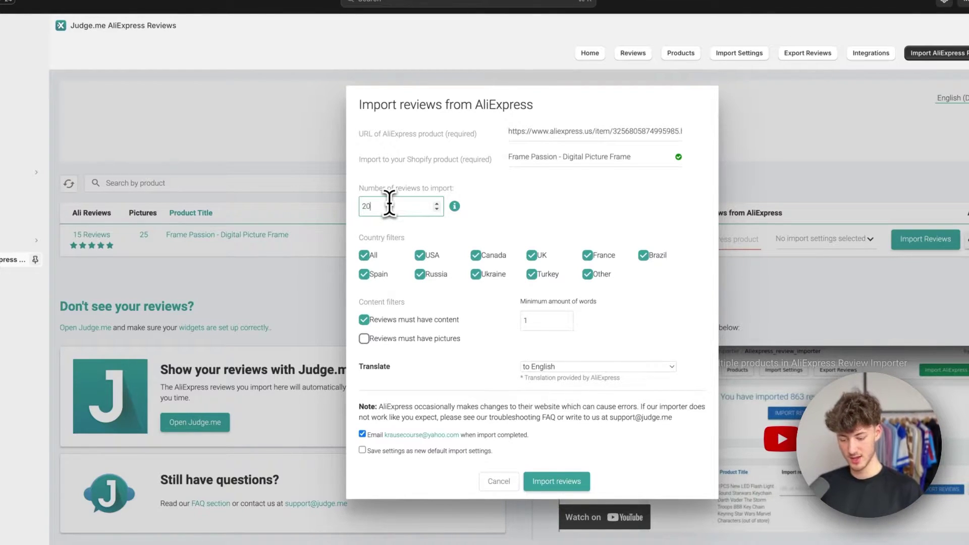
pyautogui.click(420, 255)
pyautogui.click(420, 255)
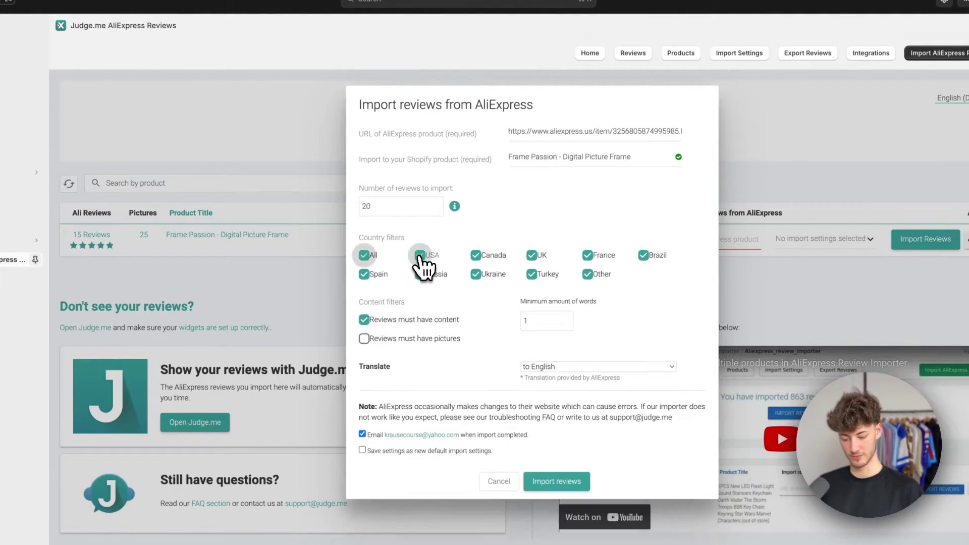
pyautogui.click(477, 274)
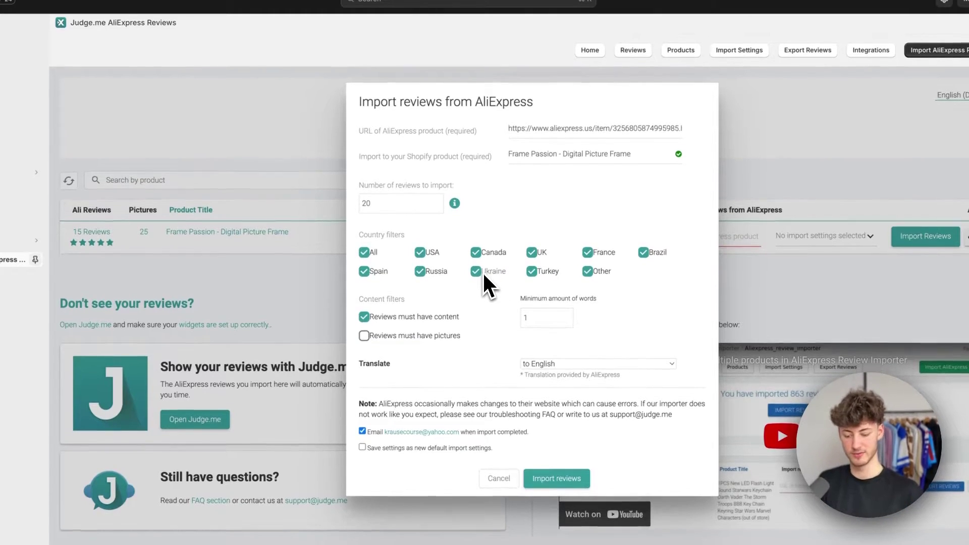
pyautogui.click(477, 274)
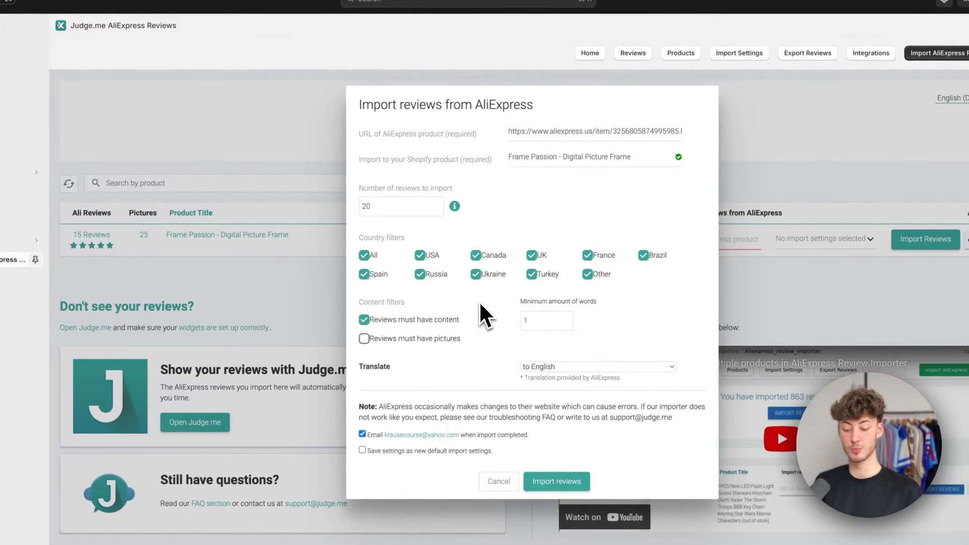
# Require imported reviews to have pictures, start the AliExpress import and go back to the dashboard
pyautogui.click(429, 326)
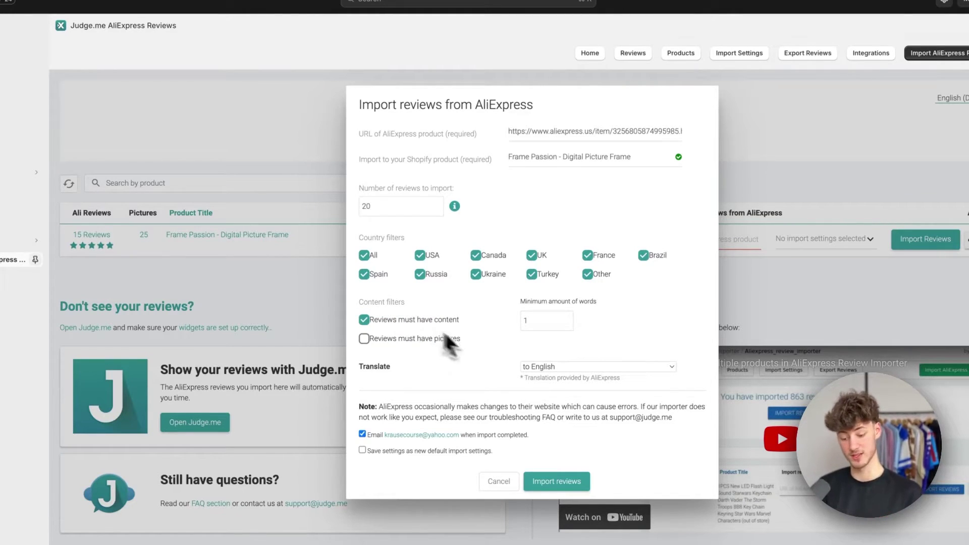
pyautogui.moveTo(533, 302); pyautogui.dragTo(555, 318)
pyautogui.click(555, 319)
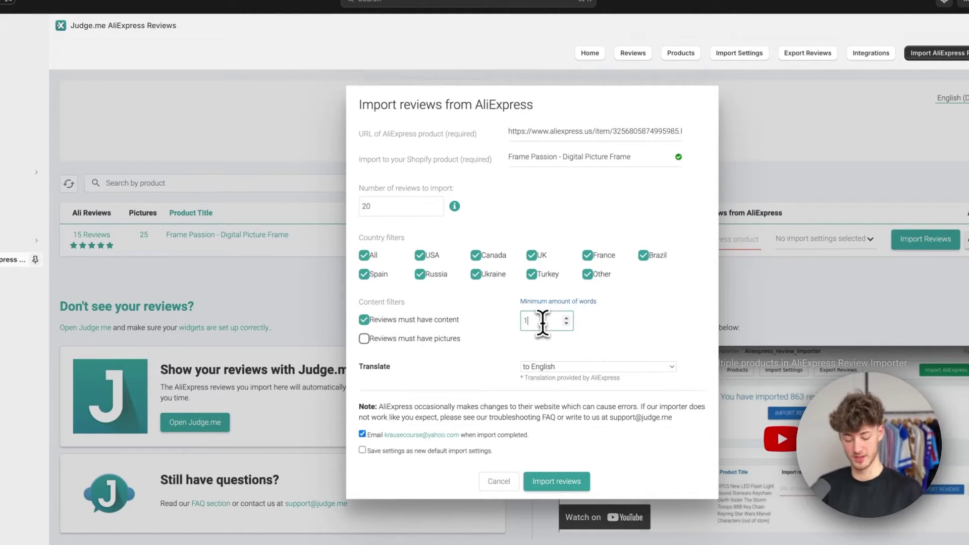
pyautogui.click(364, 338)
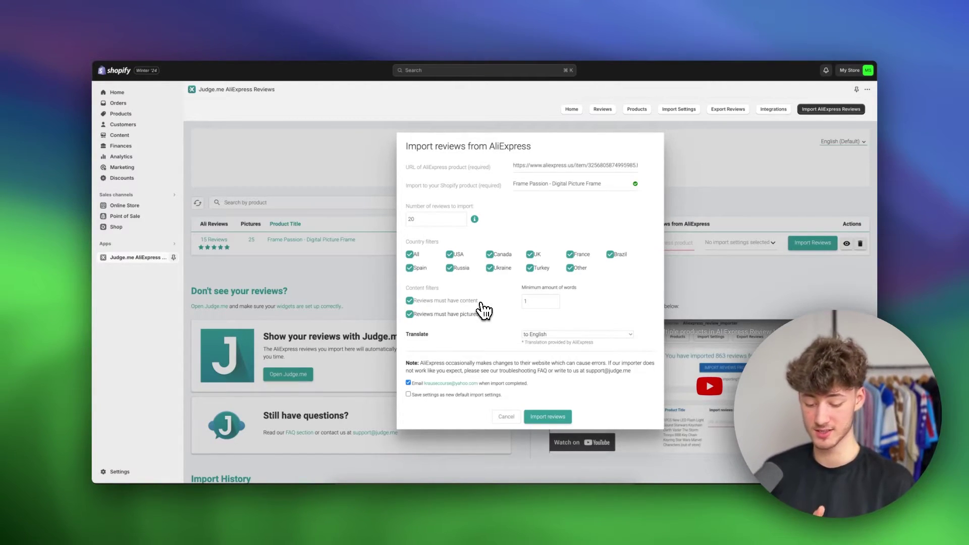
pyautogui.click(549, 417)
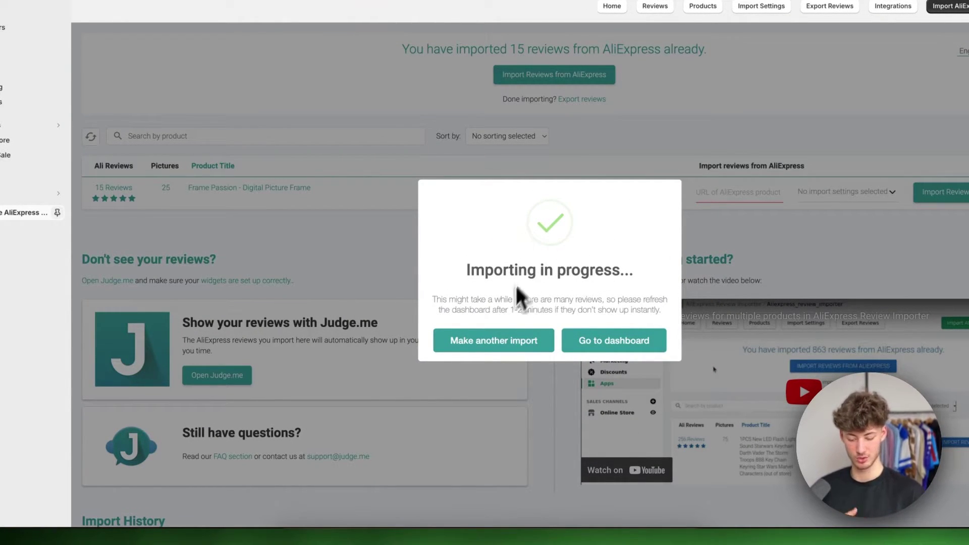
pyautogui.click(603, 341)
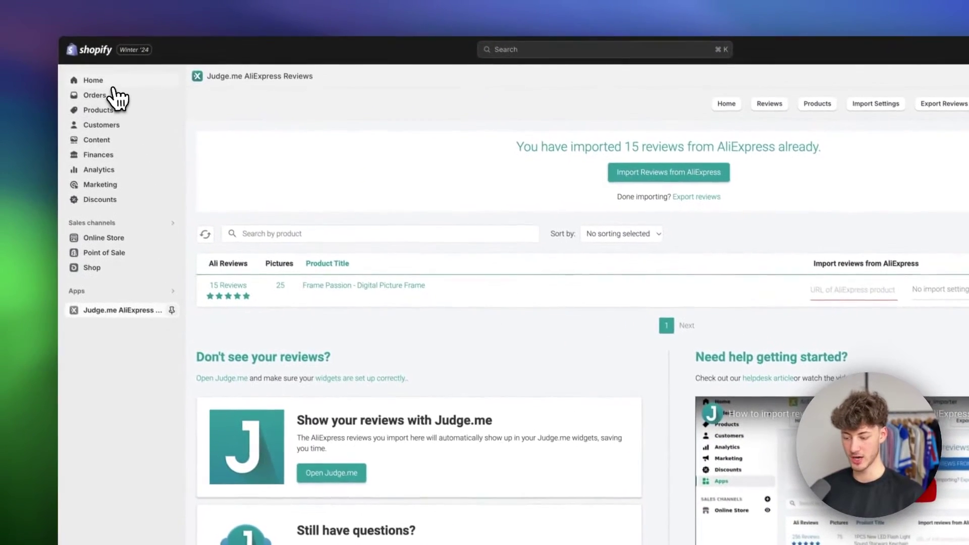
# Open the GemPages Builder app from the Shopify home page and edit the draft page "Product Page - Feb 8, 12:42:34"
pyautogui.click(108, 84)
pyautogui.click(123, 293)
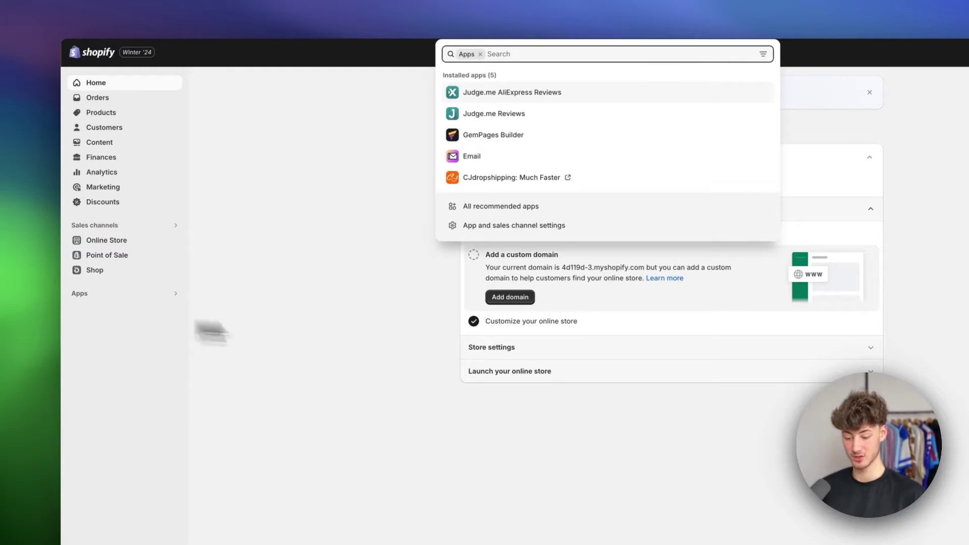
pyautogui.click(149, 374)
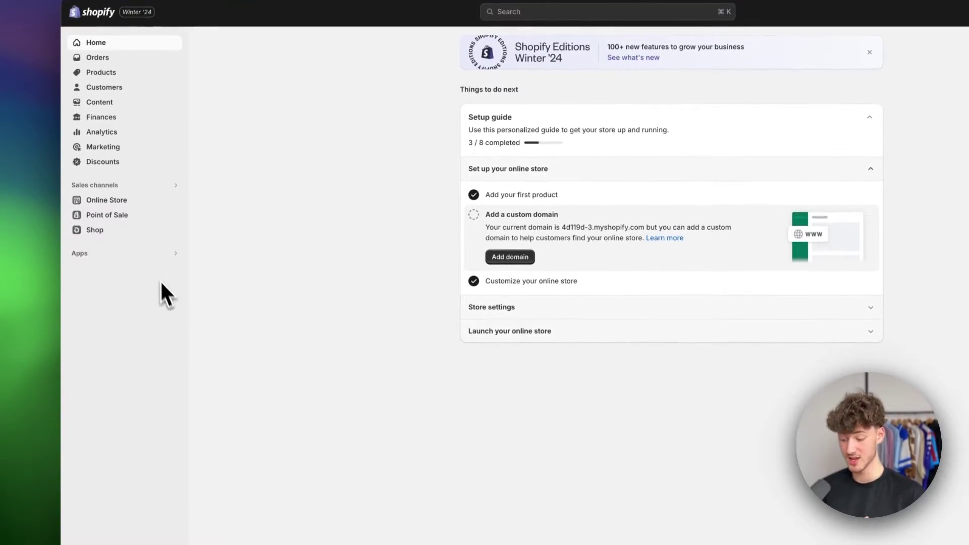
pyautogui.click(136, 257)
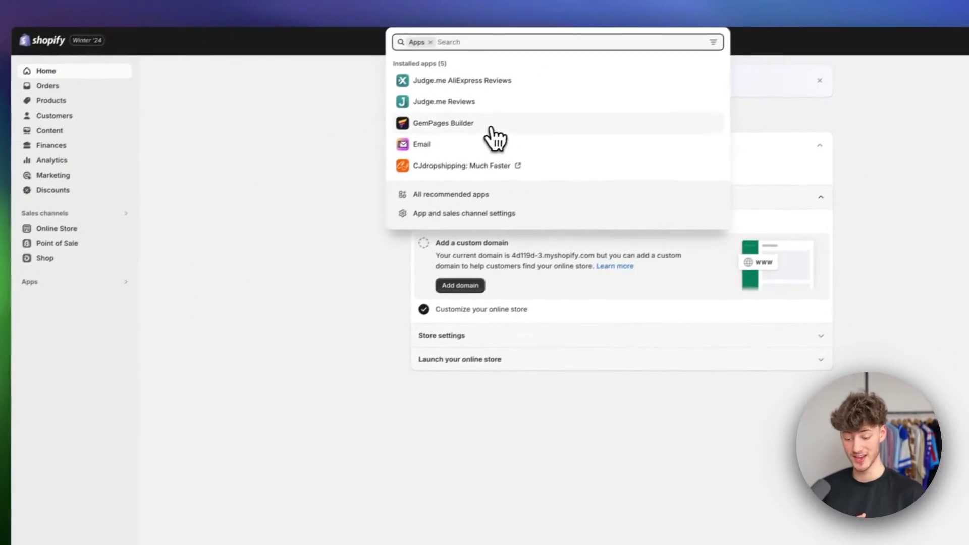
pyautogui.click(548, 95)
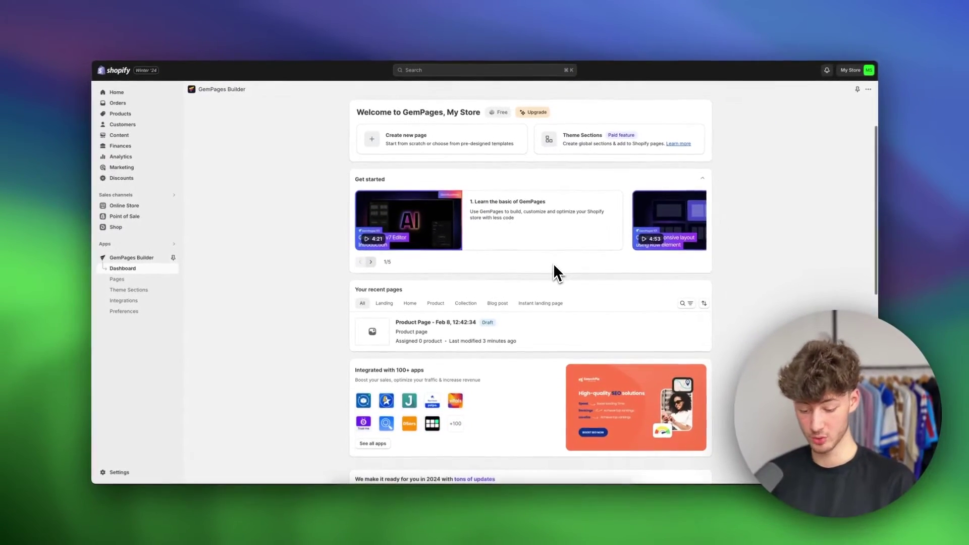
pyautogui.scroll(-3, 557, 272)
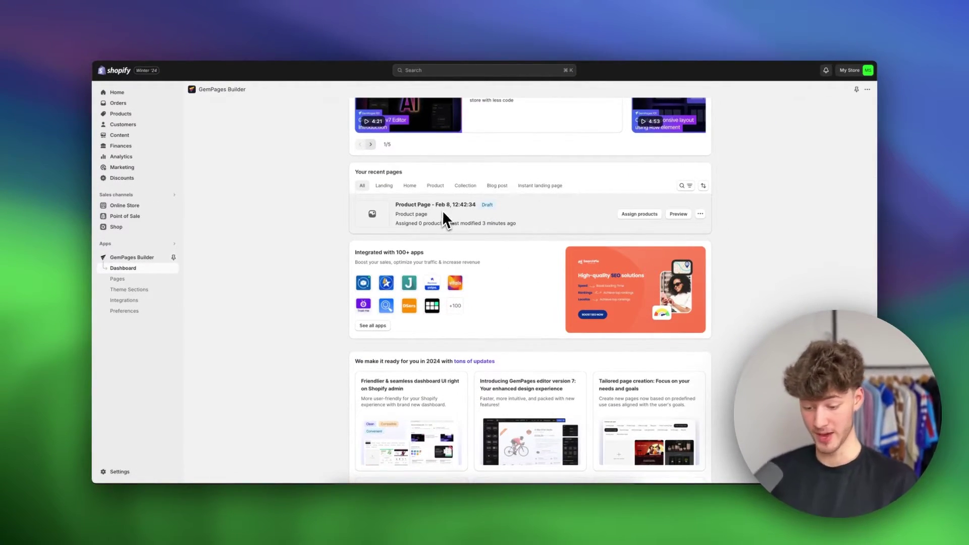
pyautogui.click(471, 221)
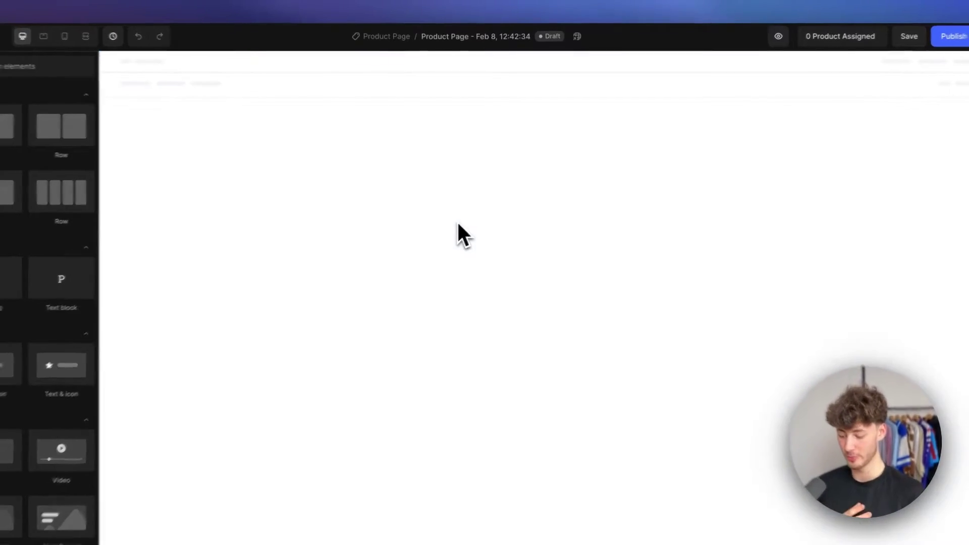
# Insert a Judge.me element between the "1000+ customers love this style" heading and the AliReview custom code block
pyautogui.scroll(-2, 162, 275)
pyautogui.scroll(-1, 502, 278)
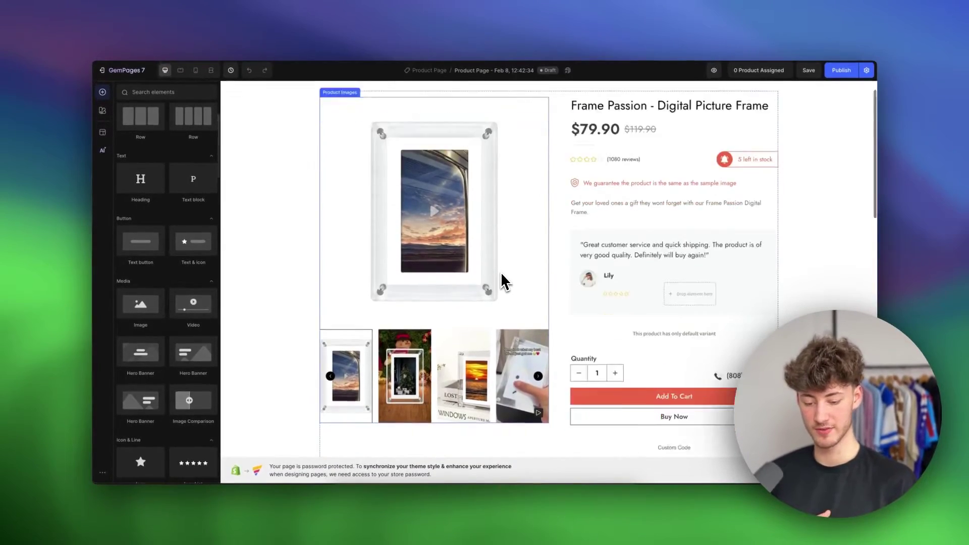
pyautogui.scroll(-5, 501, 272)
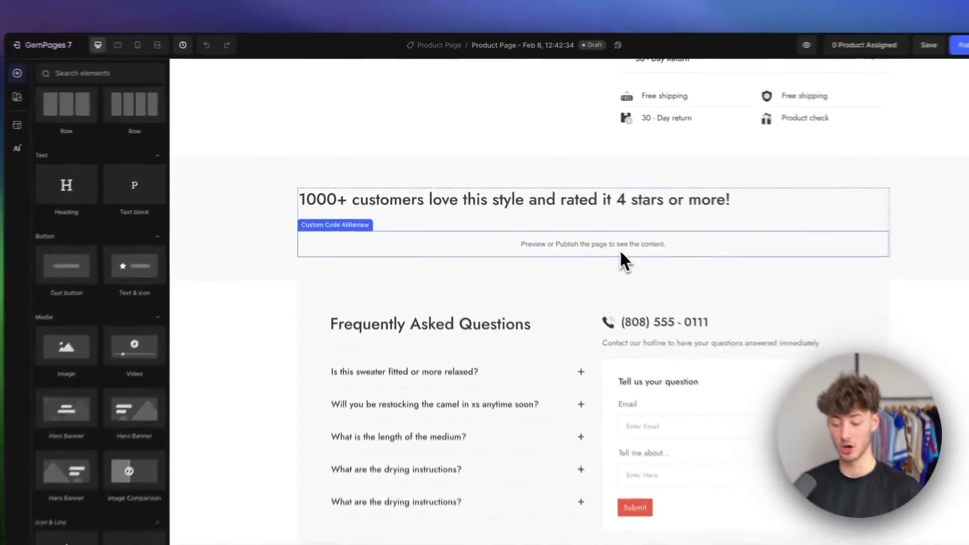
pyautogui.click(614, 232)
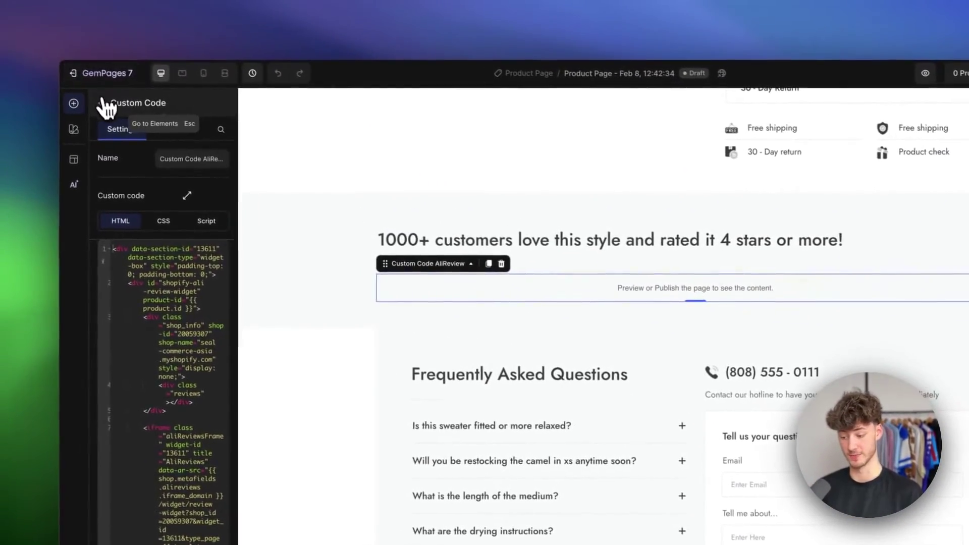
pyautogui.click(103, 106)
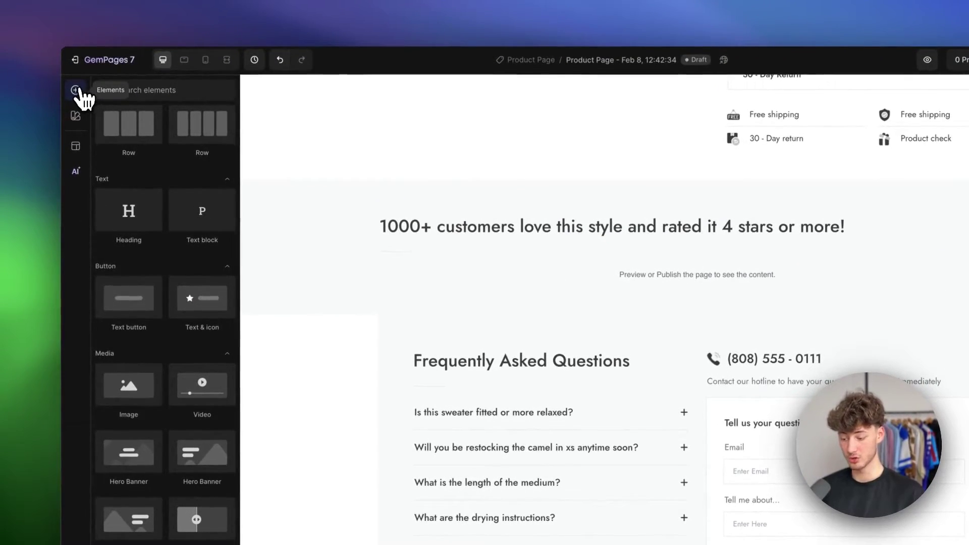
pyautogui.scroll(-15, 173, 347)
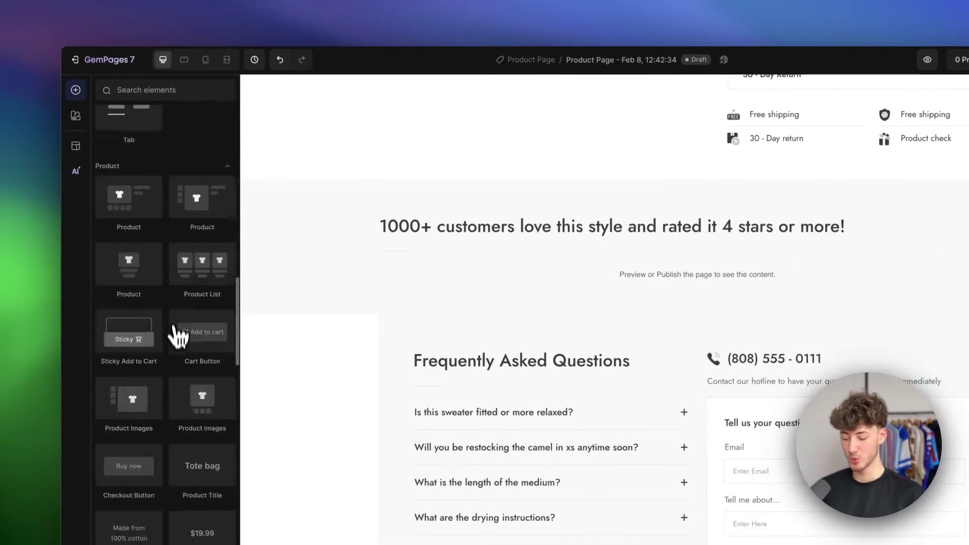
pyautogui.scroll(-10, 176, 325)
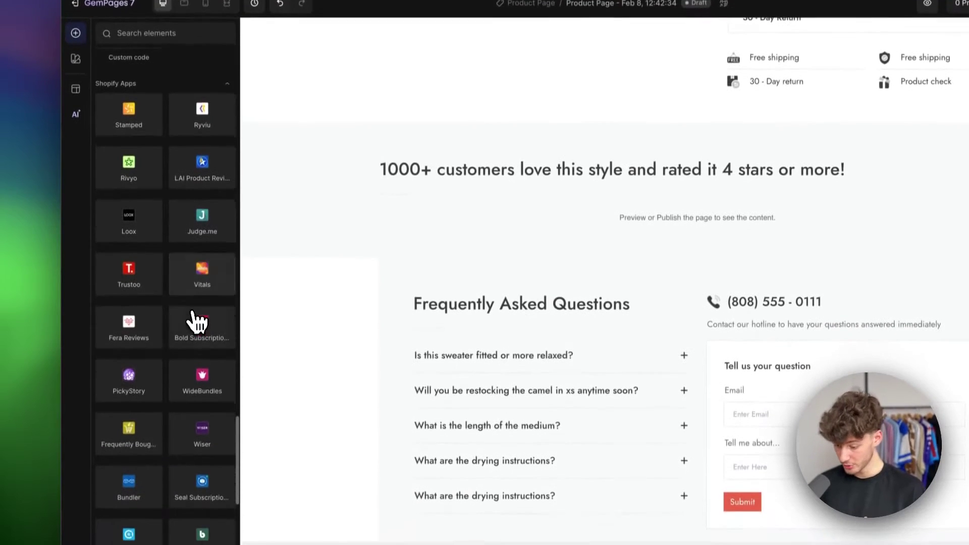
pyautogui.moveTo(202, 218); pyautogui.dragTo(593, 190)
pyautogui.moveTo(559, 243); pyautogui.dragTo(560, 255)
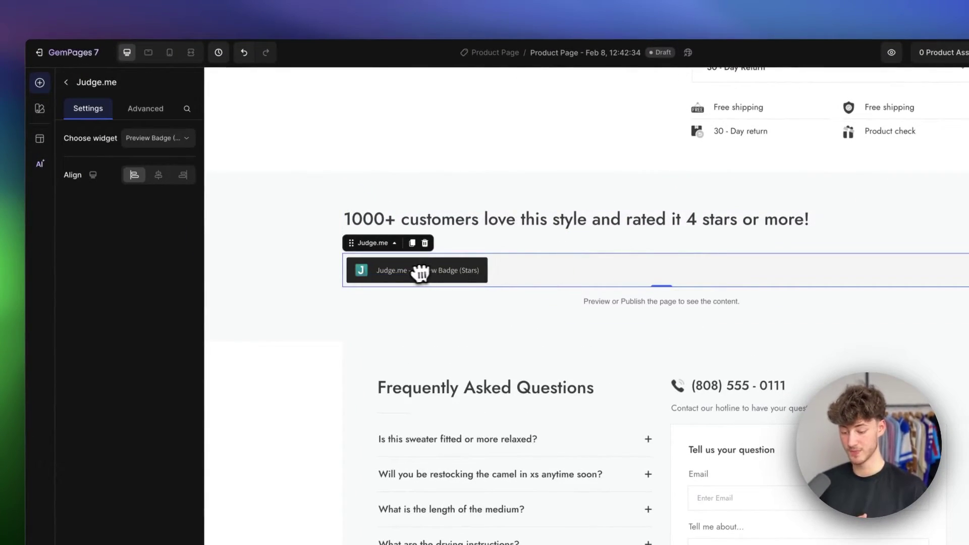
# Change the Judge.me element's widget type to Review Widget
pyautogui.moveTo(62, 135); pyautogui.dragTo(126, 144)
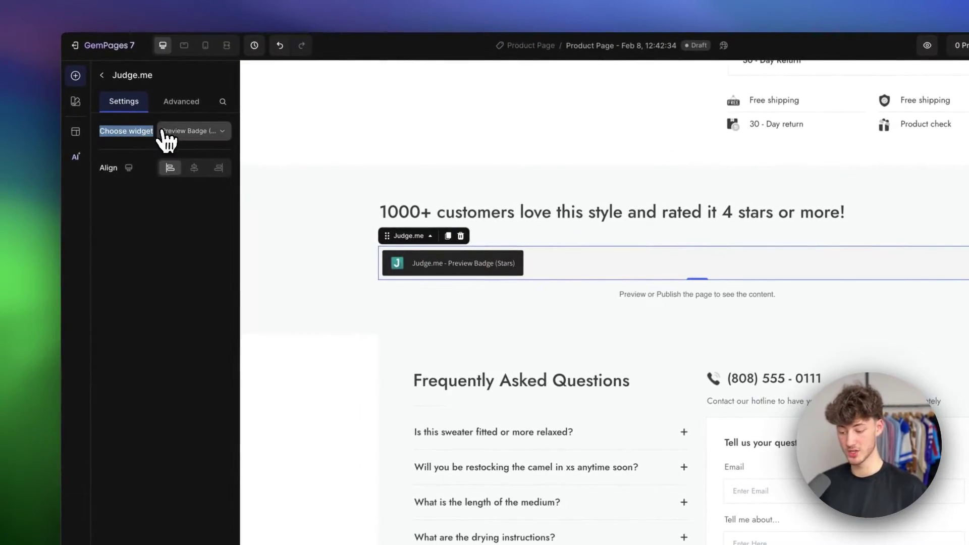
pyautogui.click(141, 141)
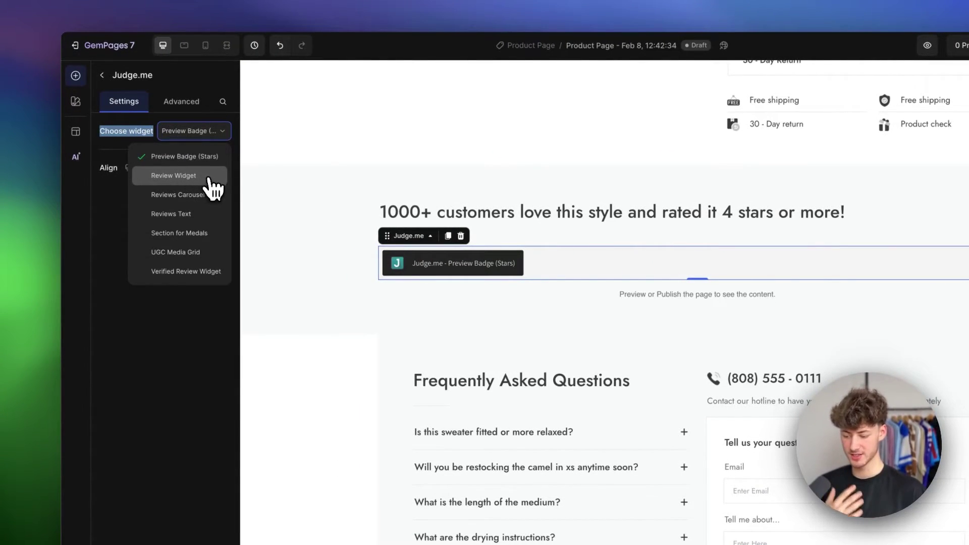
pyautogui.click(192, 176)
pyautogui.click(212, 132)
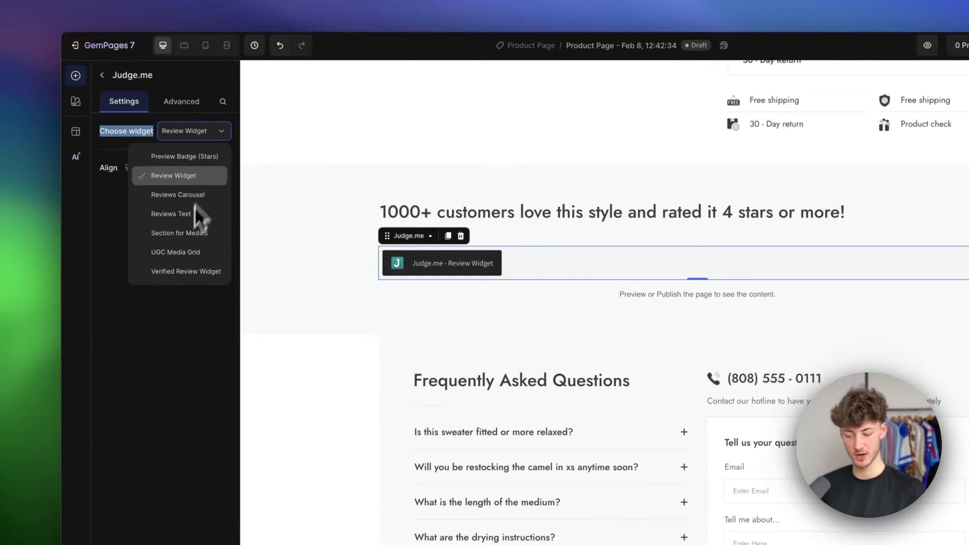
pyautogui.click(206, 139)
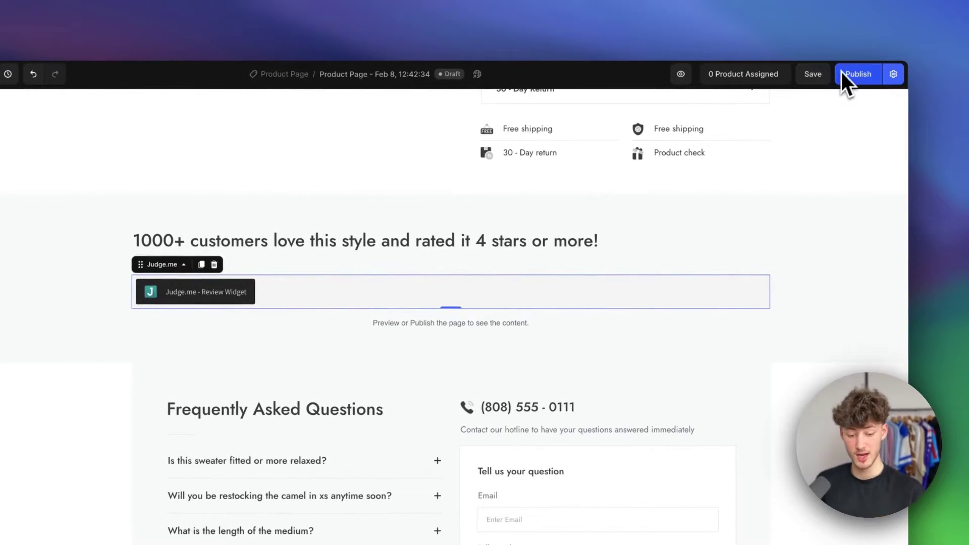
# Preview the product page and examine the customer reviews section with its ratings, review texts and photos
pyautogui.click(681, 75)
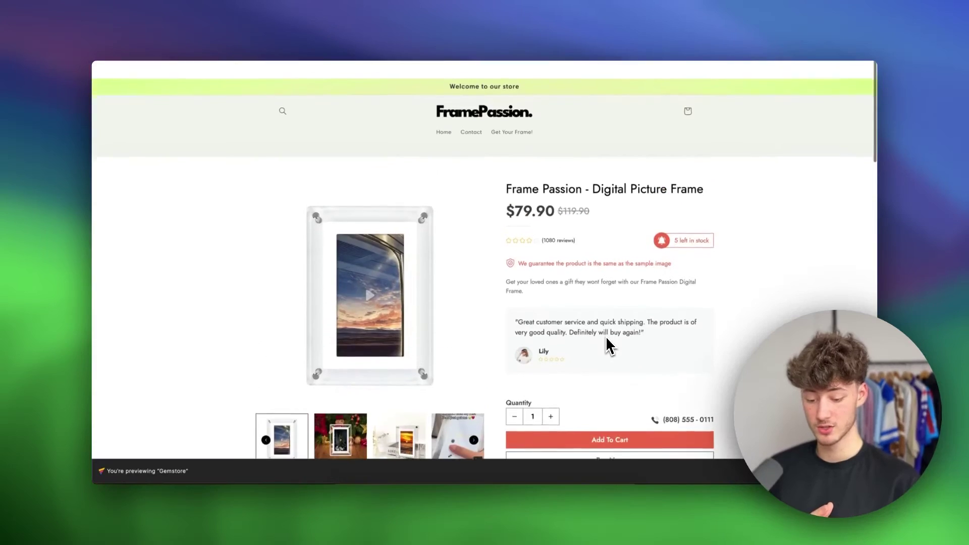
pyautogui.scroll(-10, 606, 338)
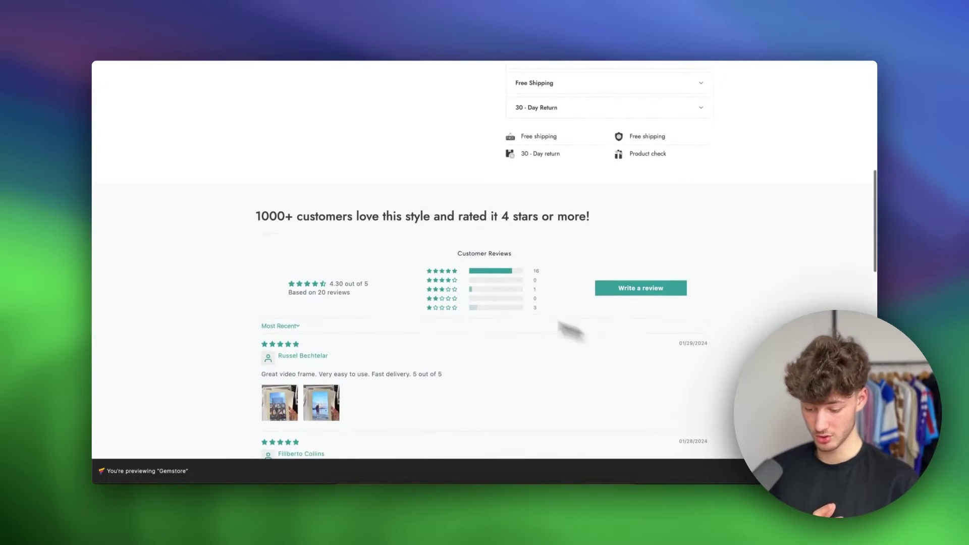
pyautogui.scroll(-5, 570, 331)
pyautogui.scroll(4, 371, 268)
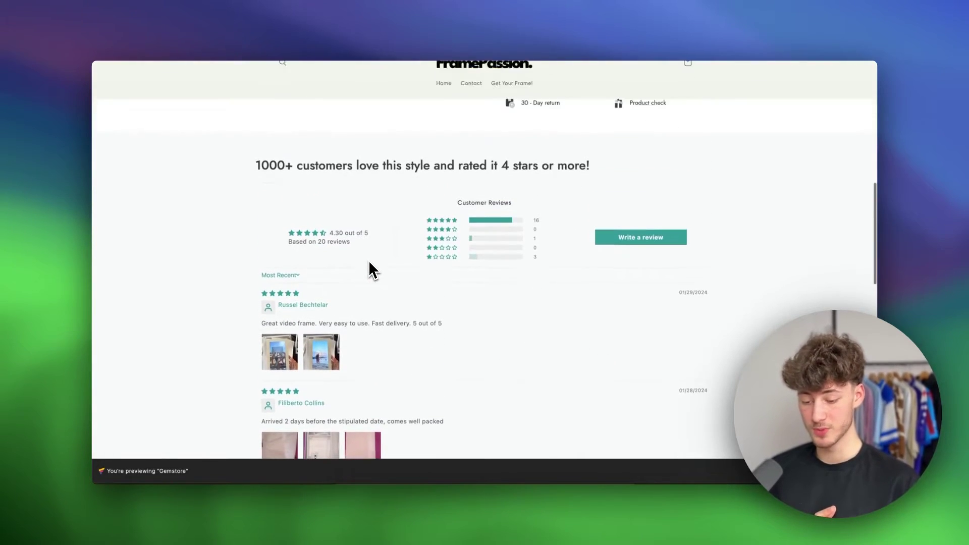
pyautogui.click(709, 17)
pyautogui.click(187, 160)
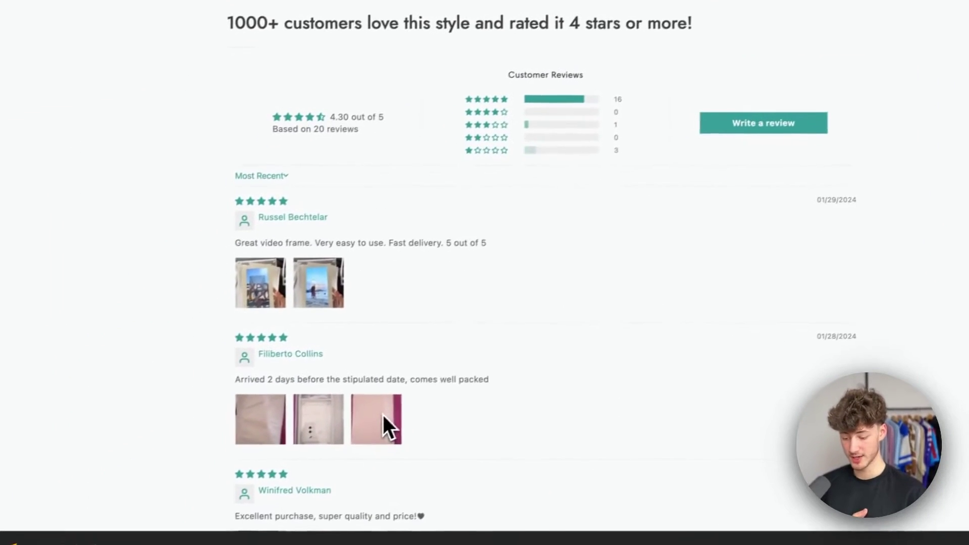
pyautogui.scroll(-3, 399, 267)
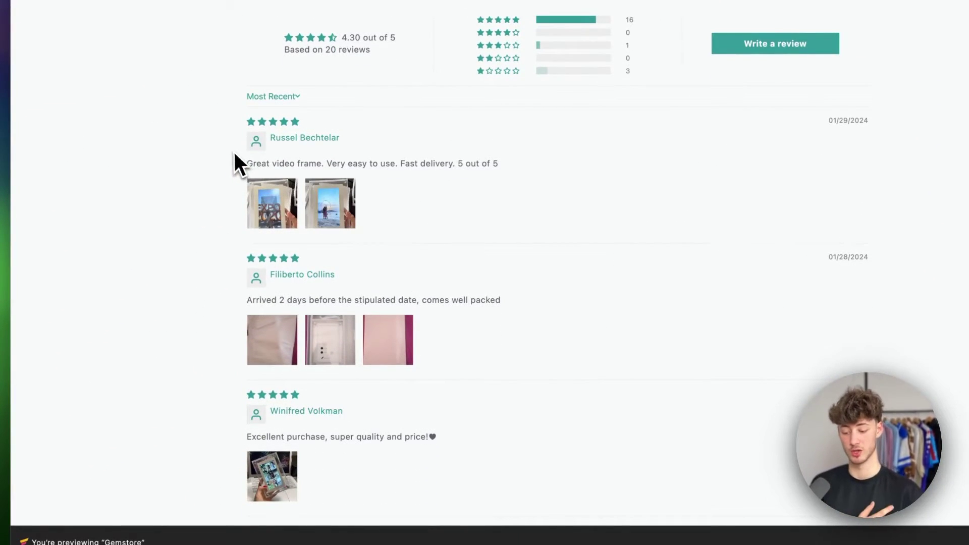
pyautogui.moveTo(235, 153); pyautogui.dragTo(553, 169)
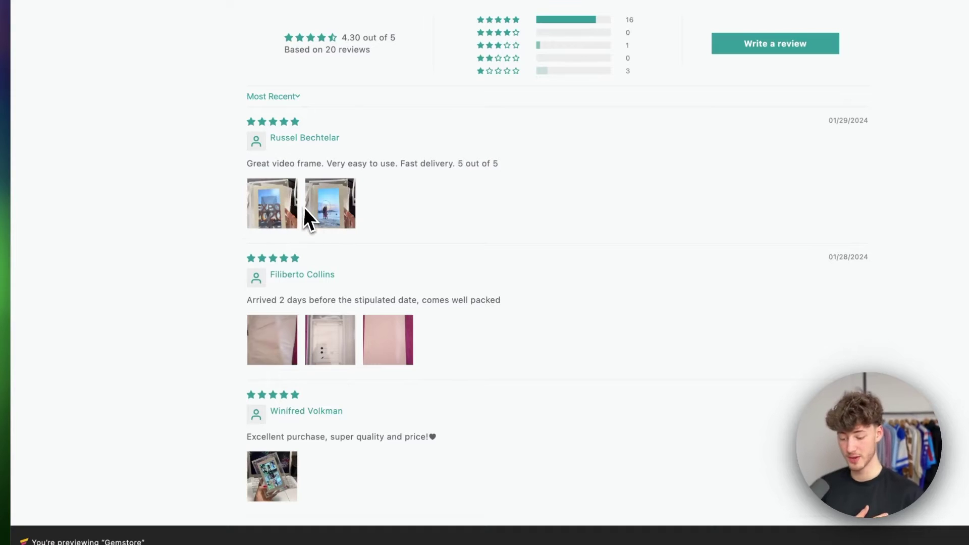
# Enlarge the second photo of the first customer review and browse through the following review photos
pyautogui.click(325, 211)
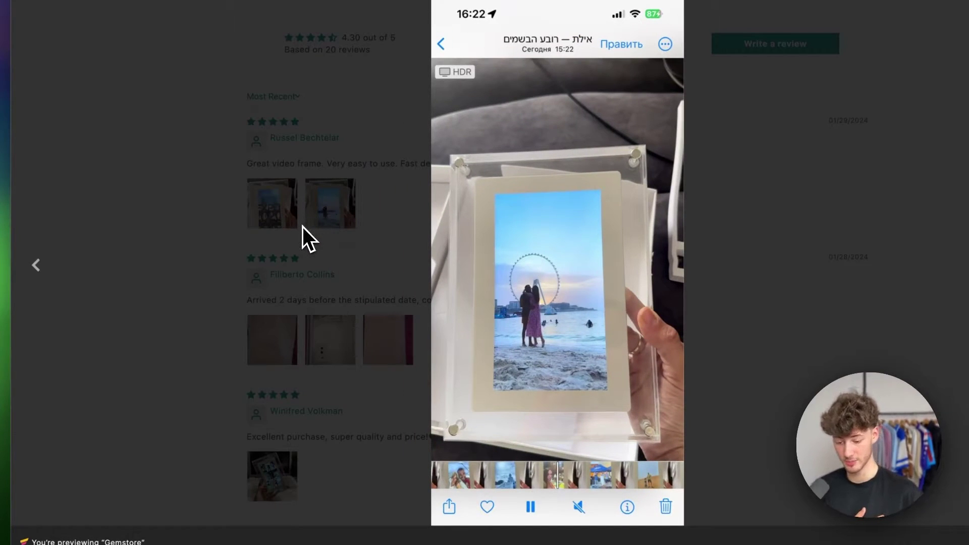
pyautogui.press('Right')
pyautogui.press('Right')
pyautogui.press('Right')
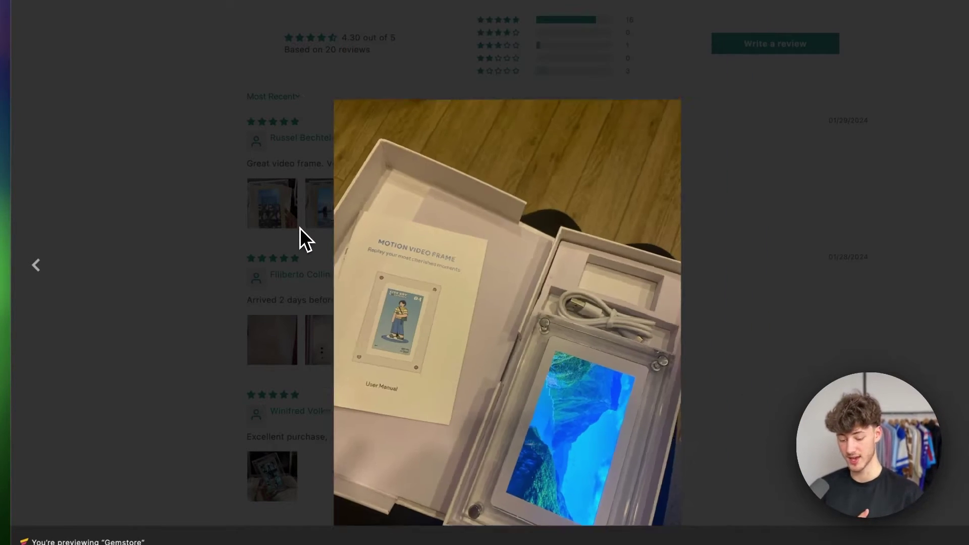
# Enlarge the order screenshot attached to the one-star review at the end of the first review page, and close it
pyautogui.click(300, 229)
pyautogui.scroll(-9, 629, 314)
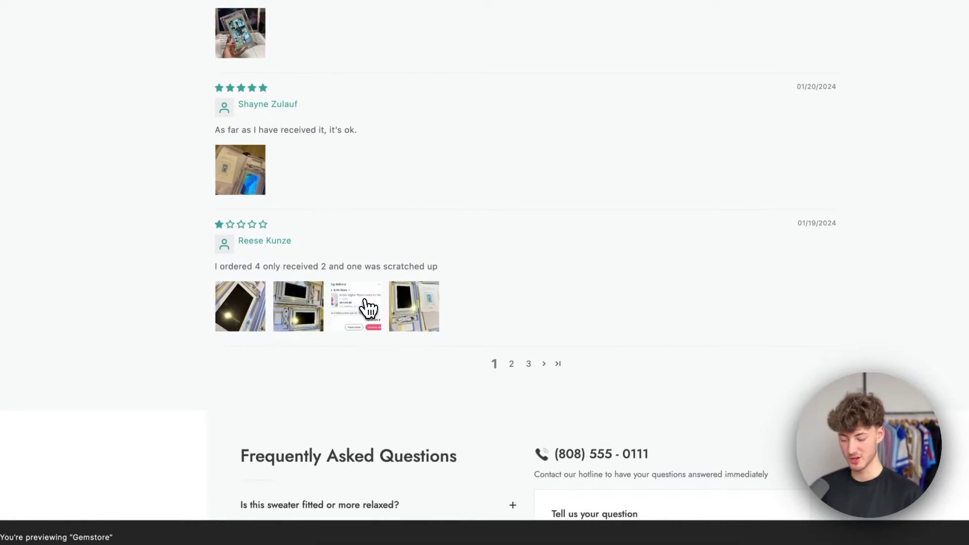
pyautogui.click(367, 308)
pyautogui.click(199, 286)
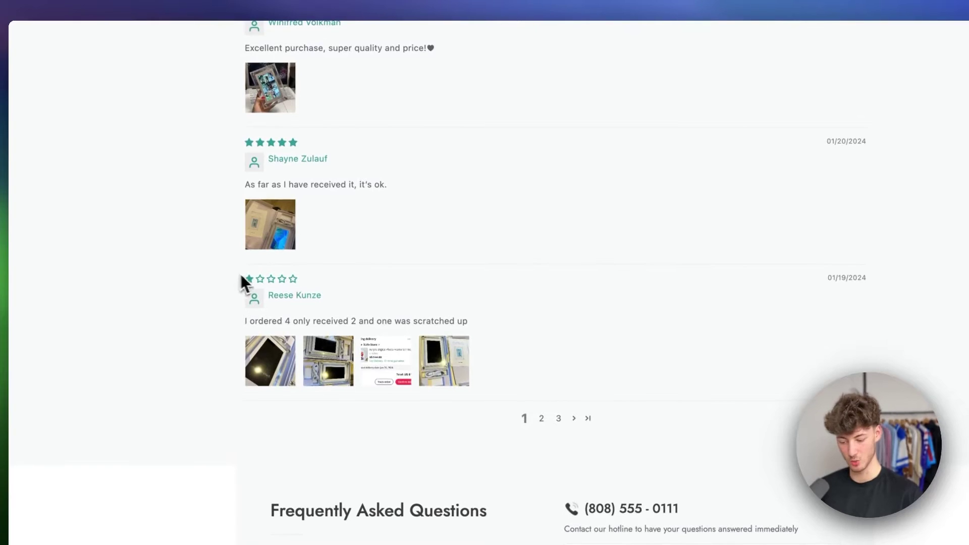
pyautogui.click(400, 368)
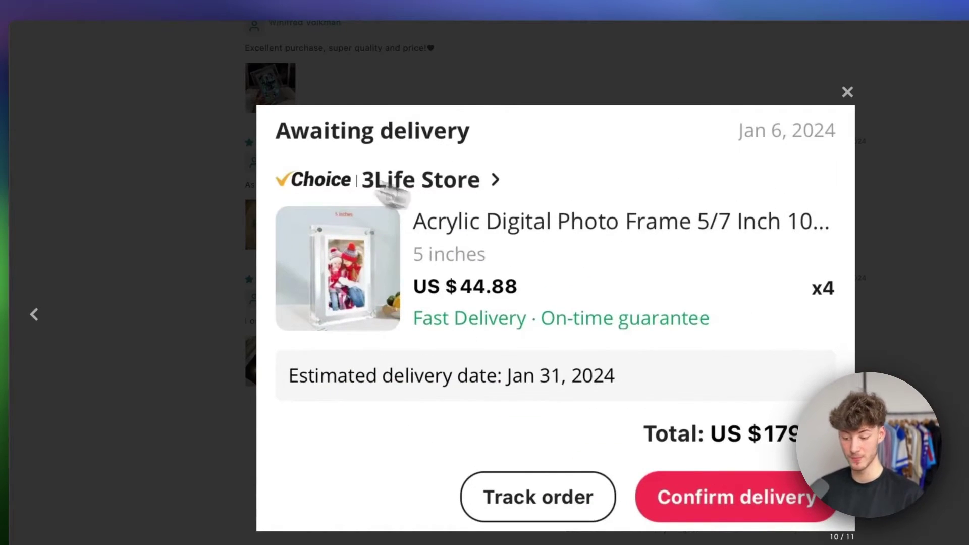
pyautogui.click(623, 91)
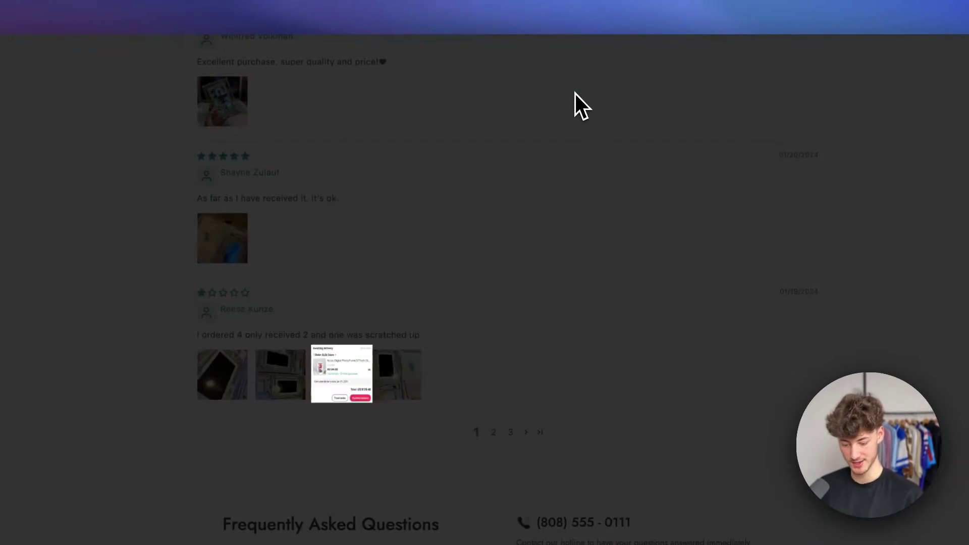
pyautogui.click(340, 377)
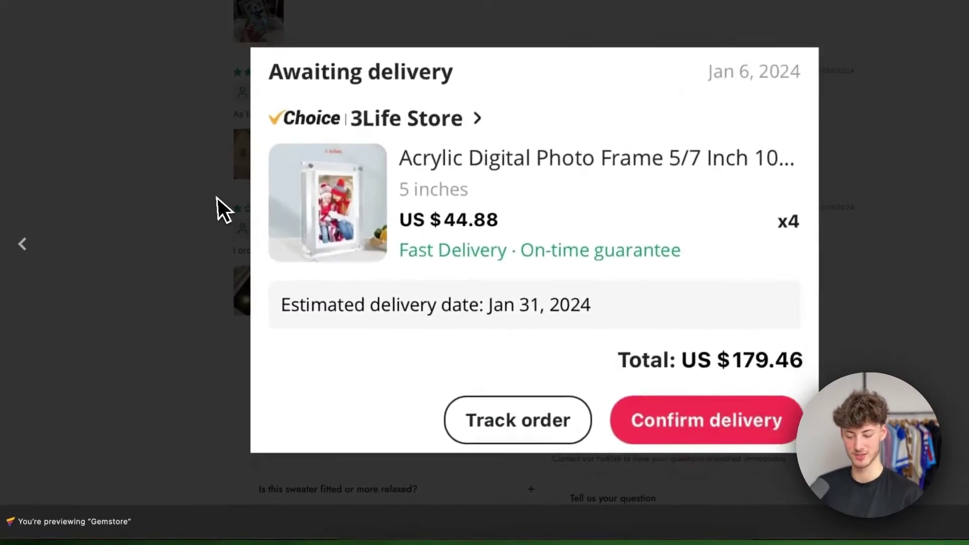
pyautogui.click(182, 295)
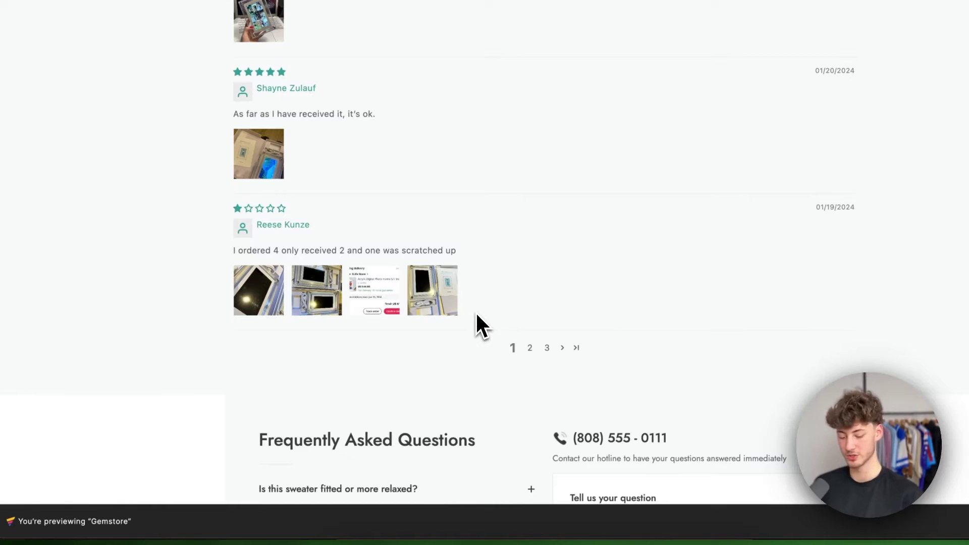
# Go to page 2 of the customer reviews and examine its review texts and photos
pyautogui.scroll(1, 475, 318)
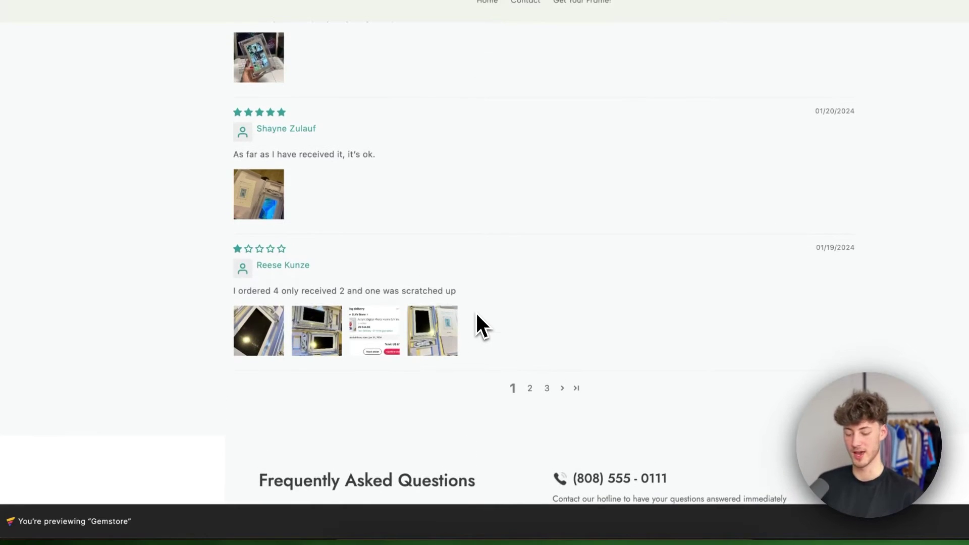
pyautogui.click(530, 389)
pyautogui.scroll(3, 584, 249)
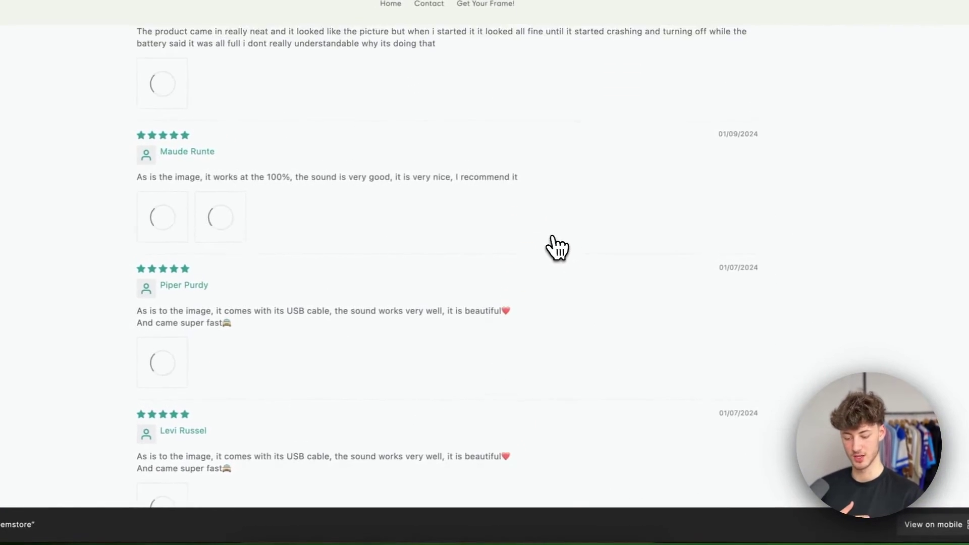
pyautogui.scroll(-10, 551, 247)
pyautogui.scroll(8, 553, 252)
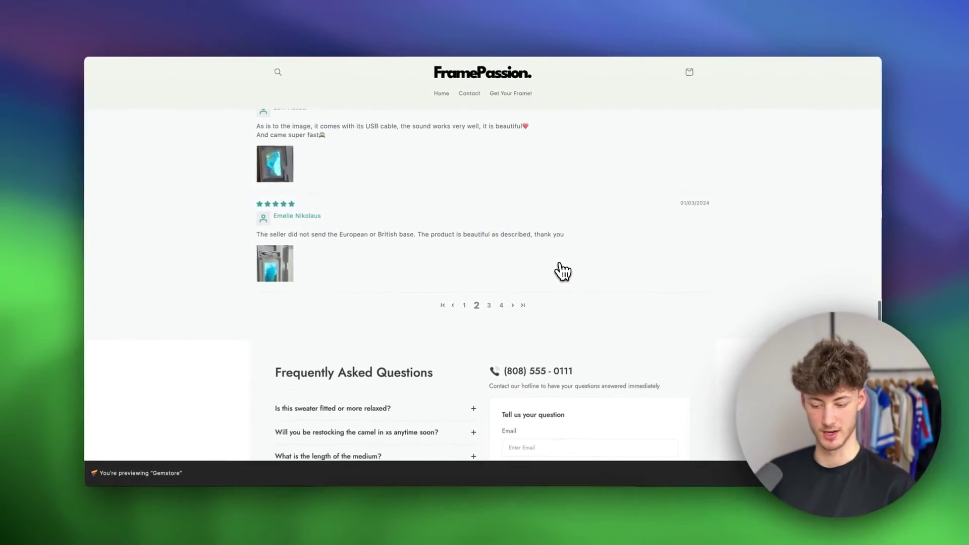
pyautogui.scroll(4, 543, 238)
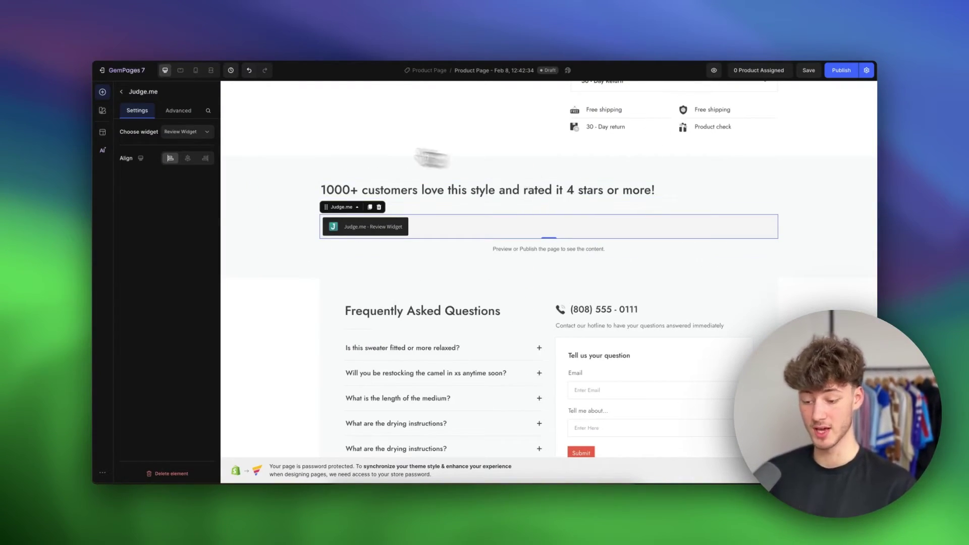
# In the page editor, replace the text inside the Free Shipping accordion item with "hiuadsfiu"
pyautogui.scroll(-2, 428, 247)
pyautogui.scroll(6, 428, 247)
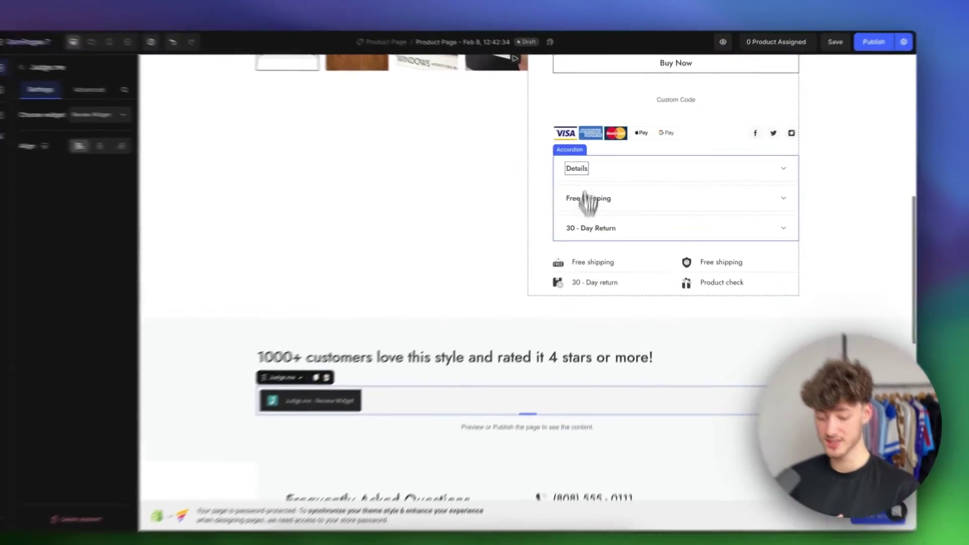
pyautogui.click(601, 184)
pyautogui.click(637, 209)
pyautogui.click(602, 249)
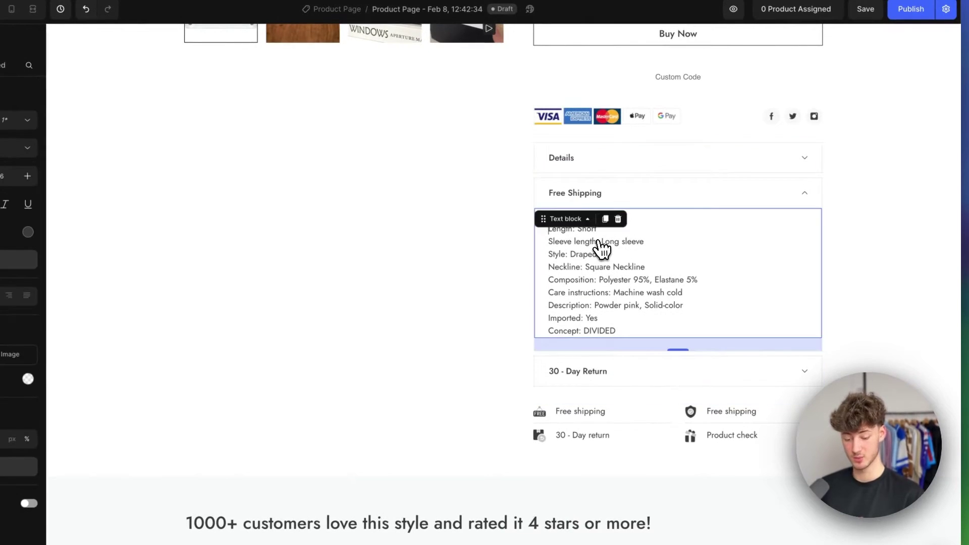
pyautogui.tripleClick(597, 241)
pyautogui.hotkey('ctrl', 'a')
pyautogui.write('hiuadsfiu')
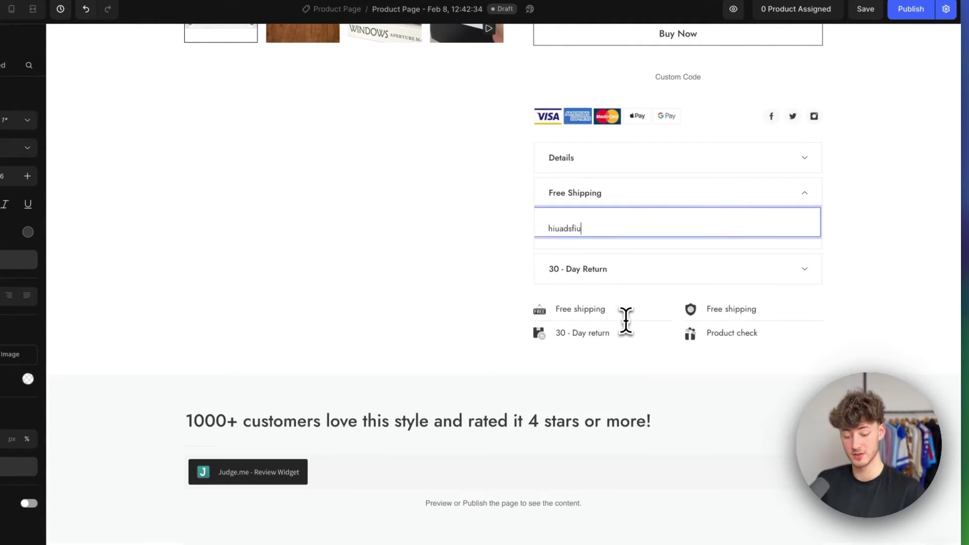
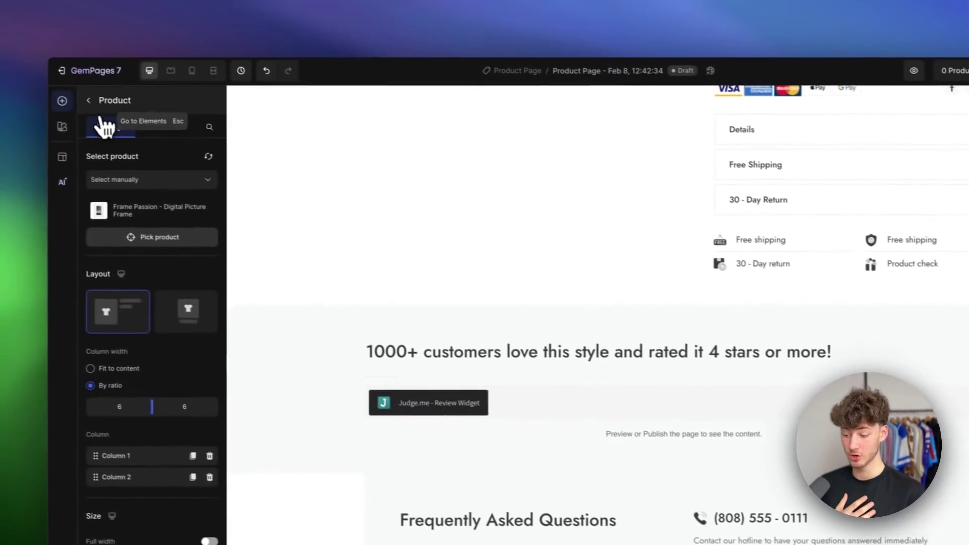
# Open the template library at the boundary between the product and reviews sections and browse all available sections
pyautogui.click(9, 76)
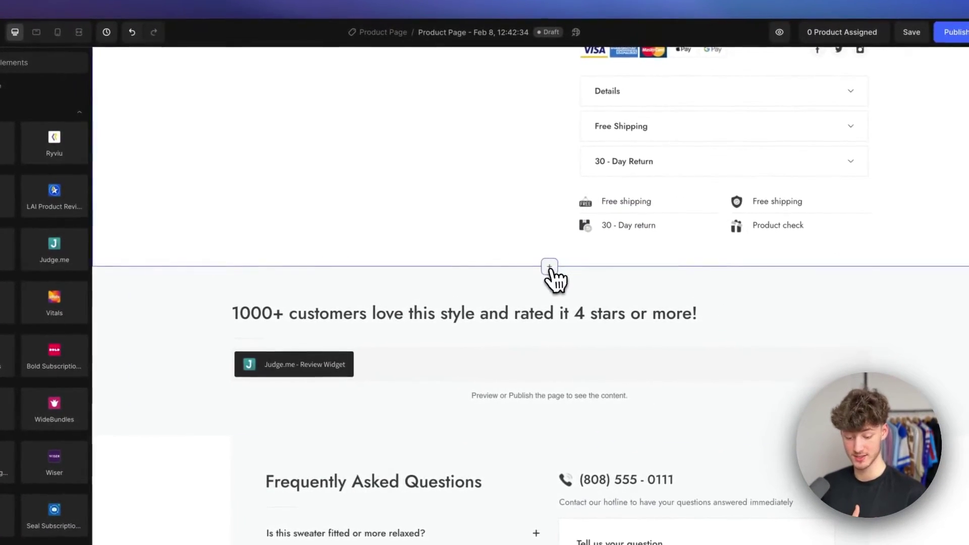
pyautogui.click(548, 265)
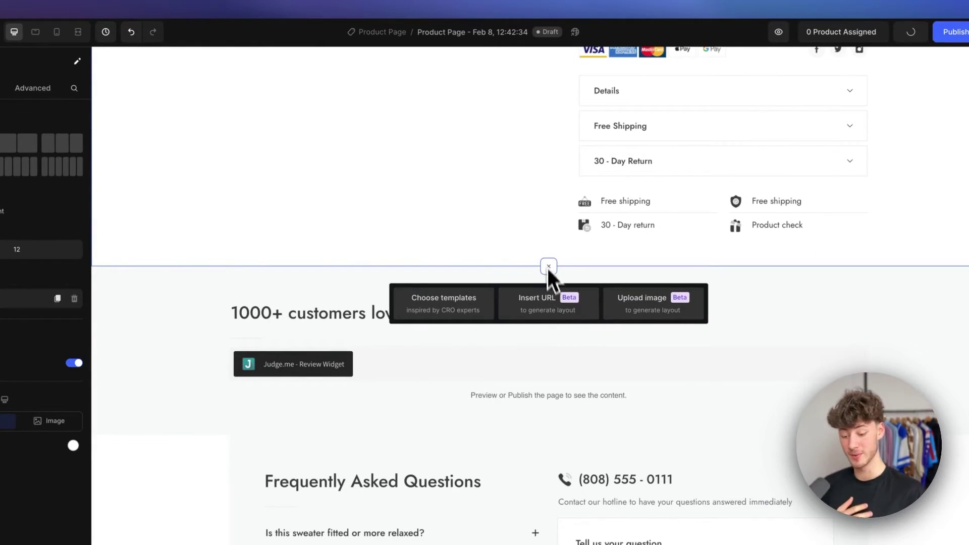
pyautogui.click(444, 302)
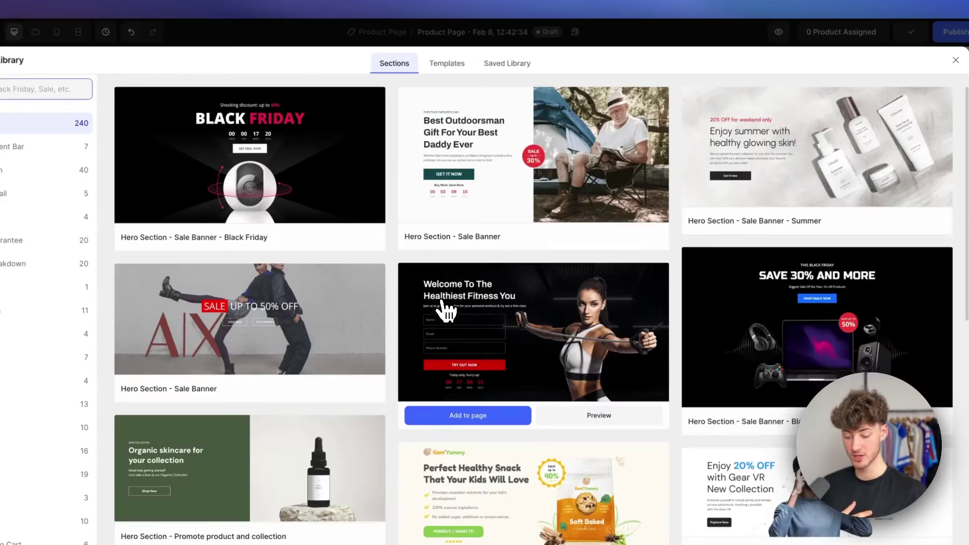
pyautogui.scroll(-15, 377, 253)
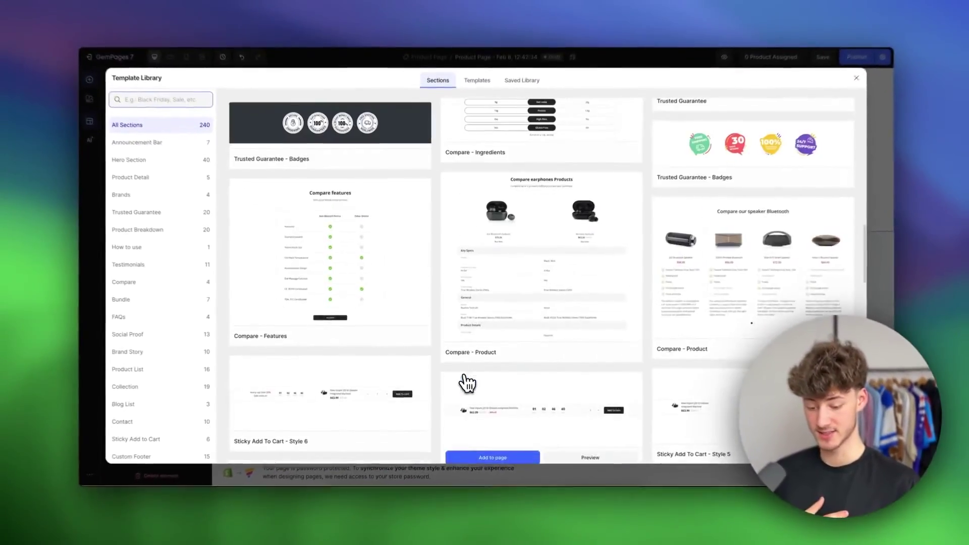
pyautogui.scroll(3, 467, 384)
pyautogui.scroll(-20, 535, 283)
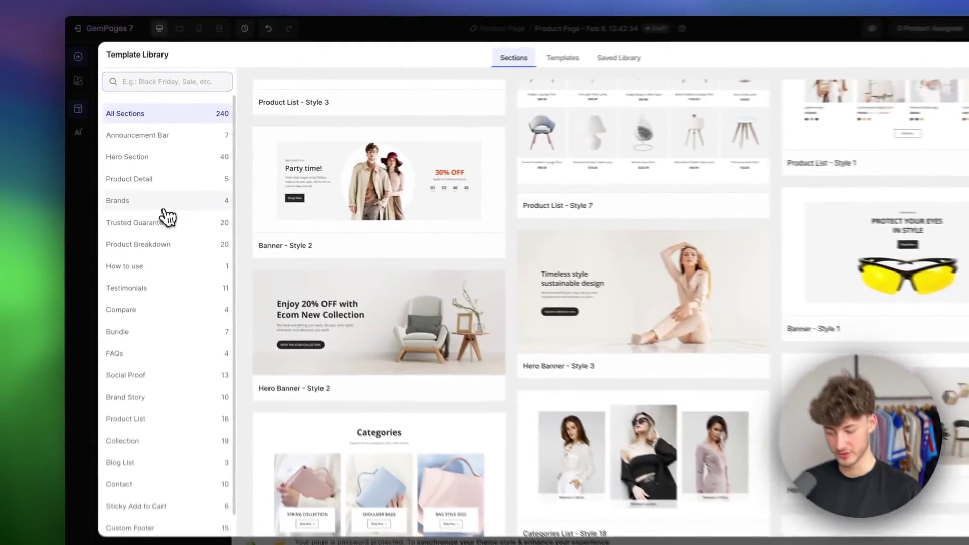
# Look through the Brands and Product Breakdown section designs in the template library
pyautogui.click(176, 202)
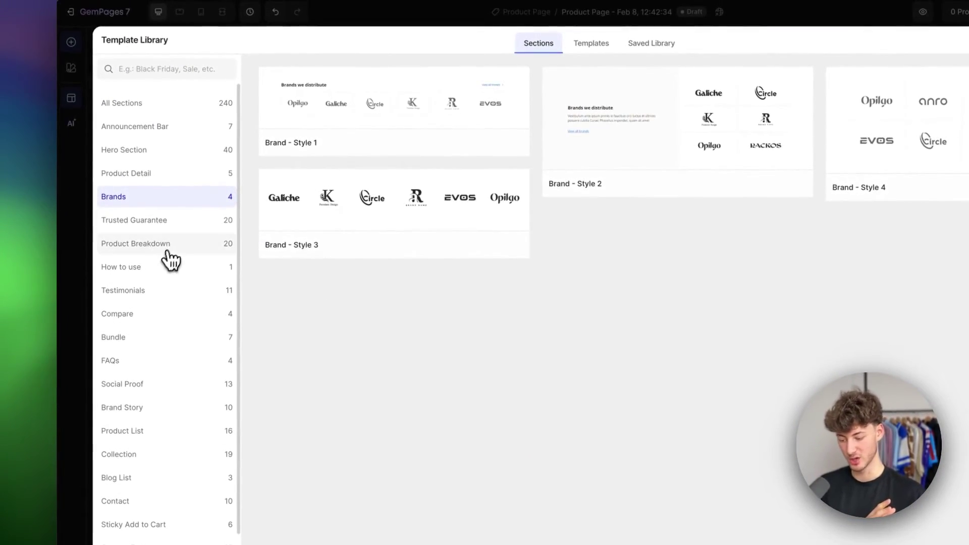
pyautogui.click(162, 247)
pyautogui.scroll(-3, 419, 235)
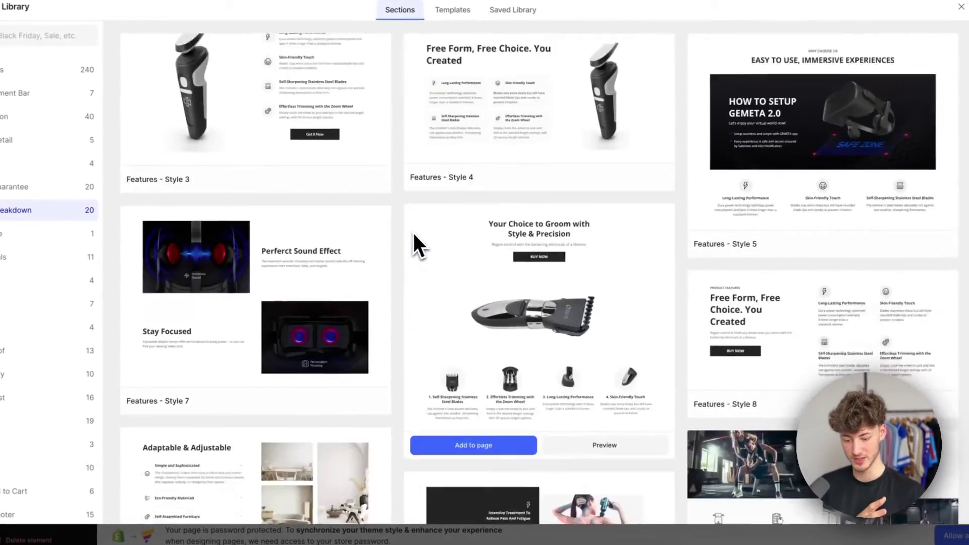
pyautogui.scroll(-8, 505, 303)
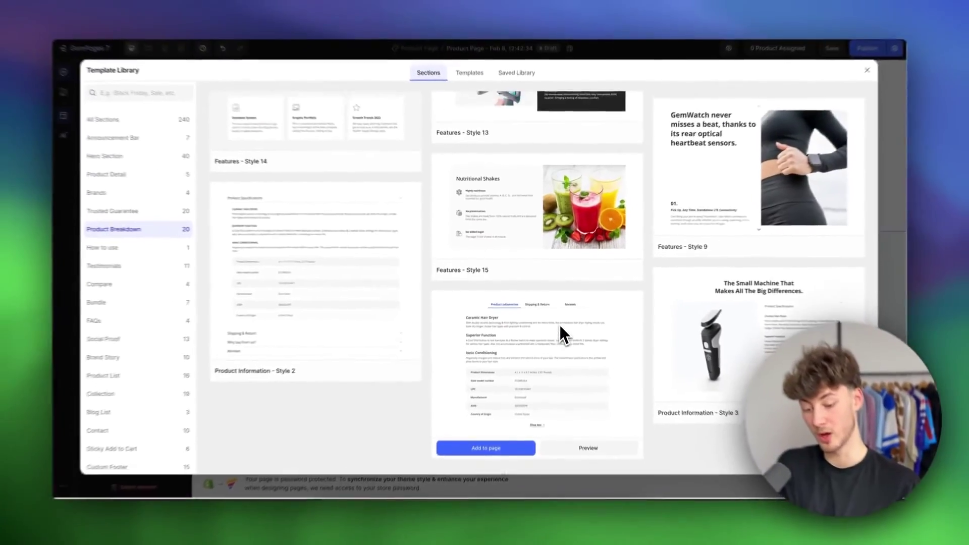
pyautogui.scroll(3, 560, 329)
pyautogui.scroll(-5, 556, 319)
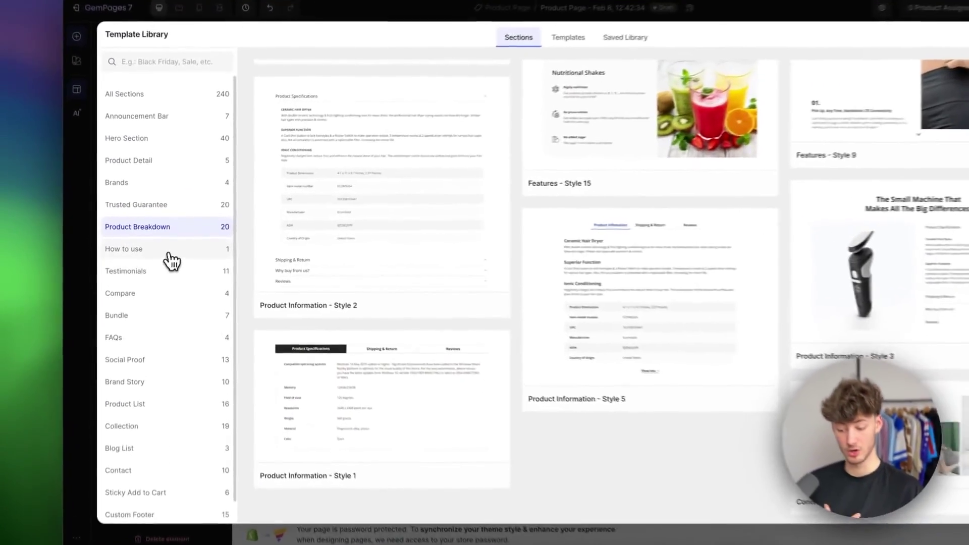
# Look through the Testimonials and Compare section designs in the template library
pyautogui.click(208, 254)
pyautogui.click(173, 275)
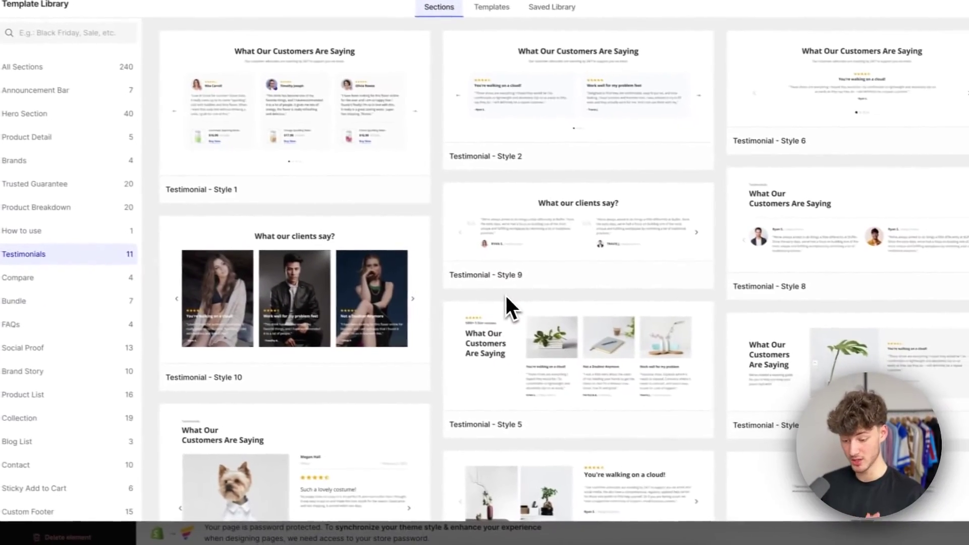
pyautogui.scroll(-3, 499, 301)
pyautogui.scroll(3, 499, 300)
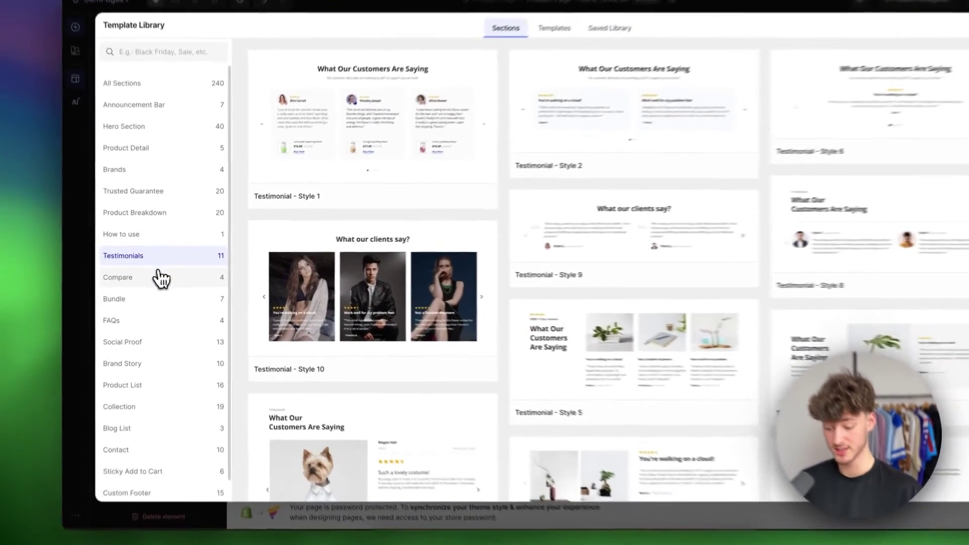
pyautogui.click(166, 286)
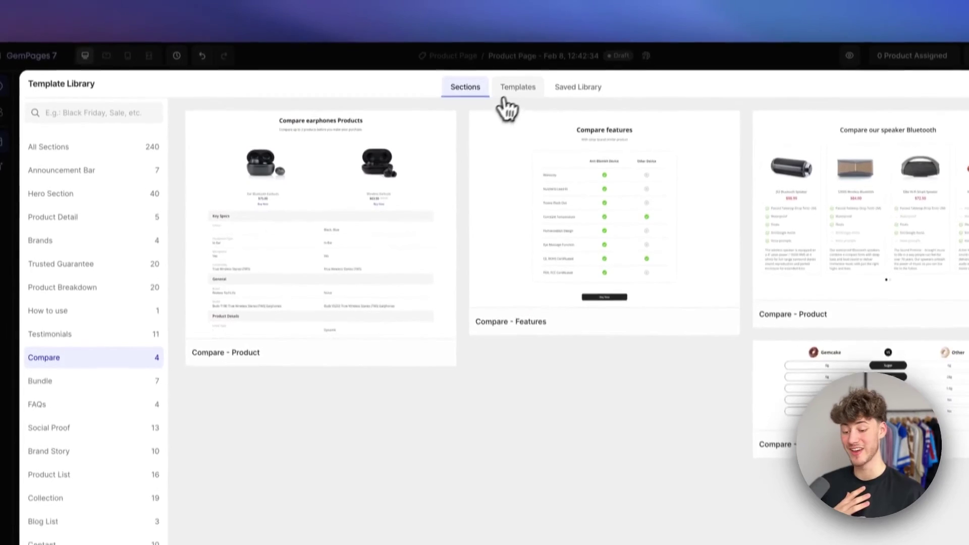
# View the Product Page templates, return to the full list of sections, and close the template library
pyautogui.click(517, 52)
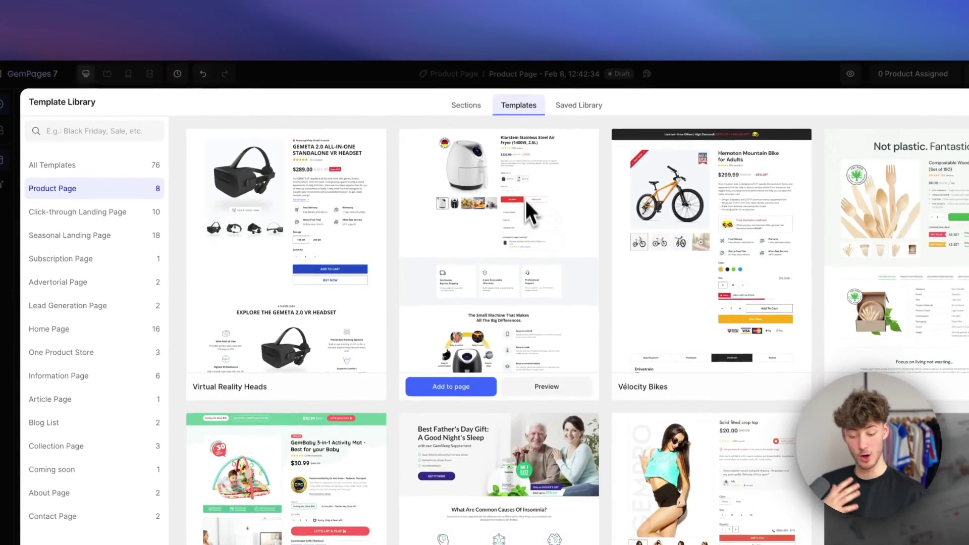
pyautogui.click(597, 112)
pyautogui.click(465, 108)
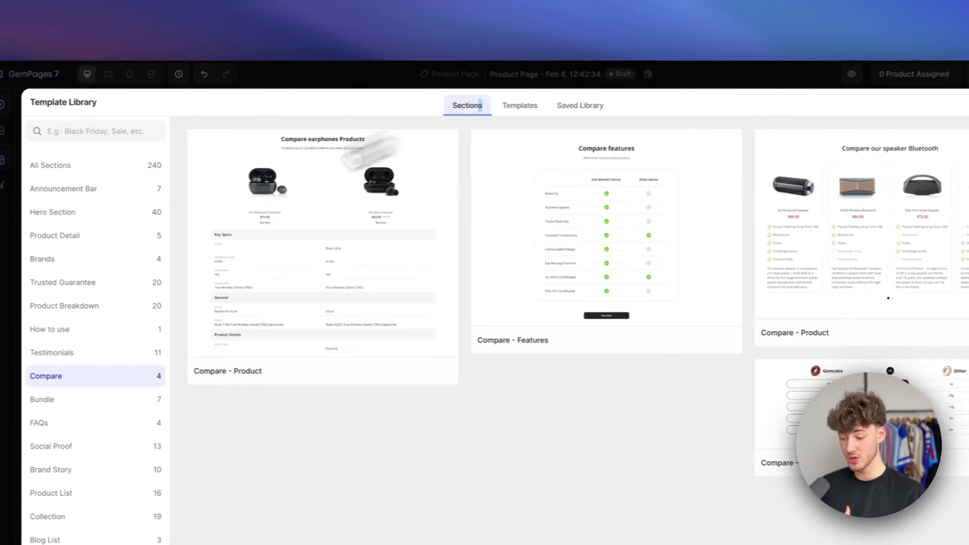
pyautogui.click(113, 164)
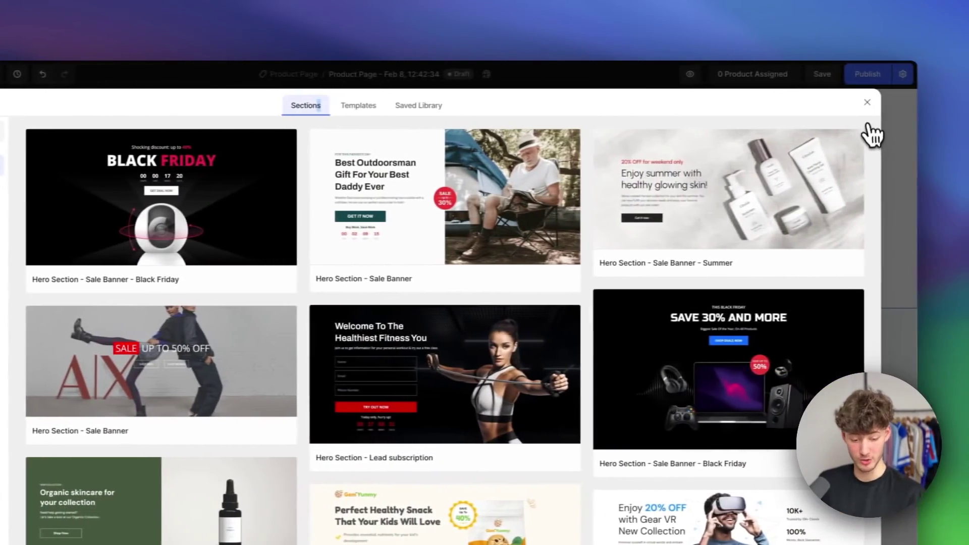
pyautogui.click(867, 103)
# Insert a single-column row as a new section between the product details and the "1000+ customers love this style" section
pyautogui.click(205, 259)
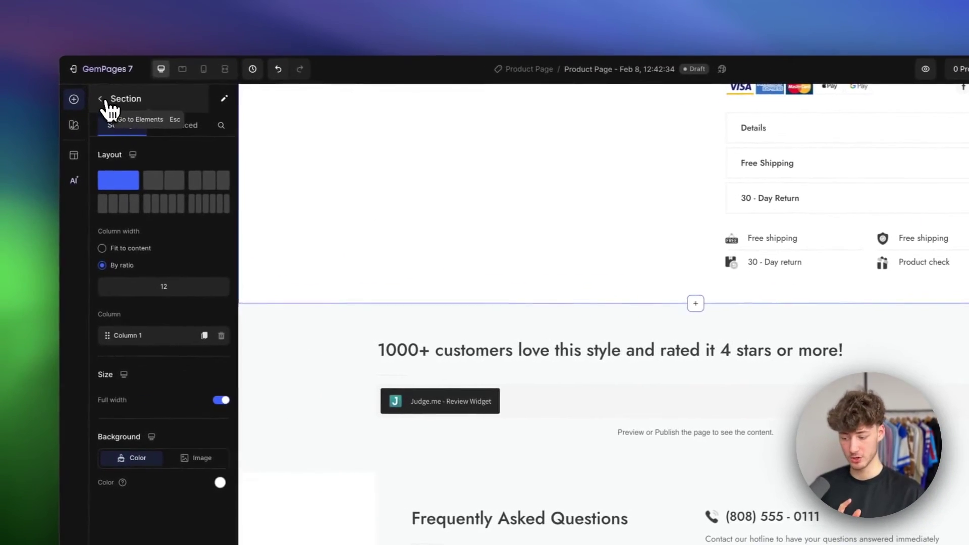
pyautogui.click(103, 99)
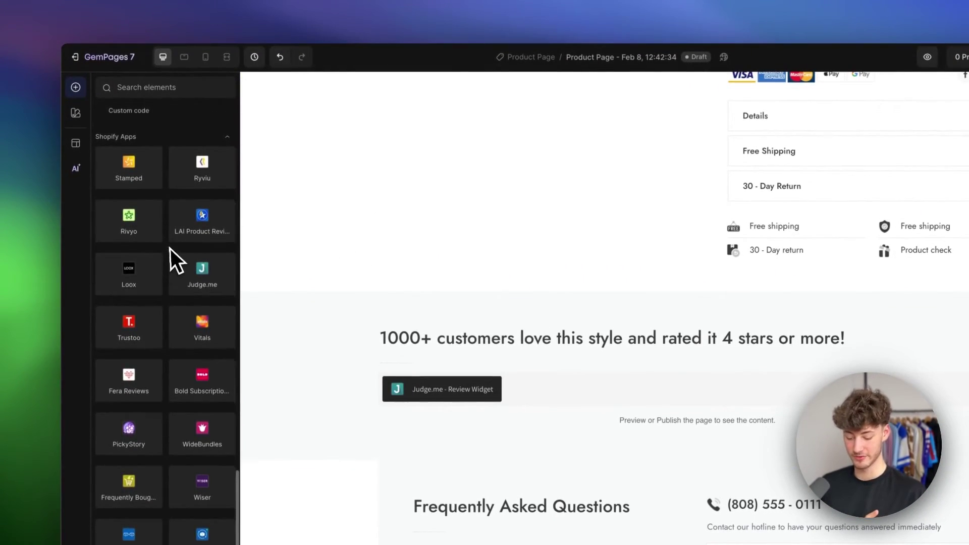
pyautogui.scroll(20, 171, 249)
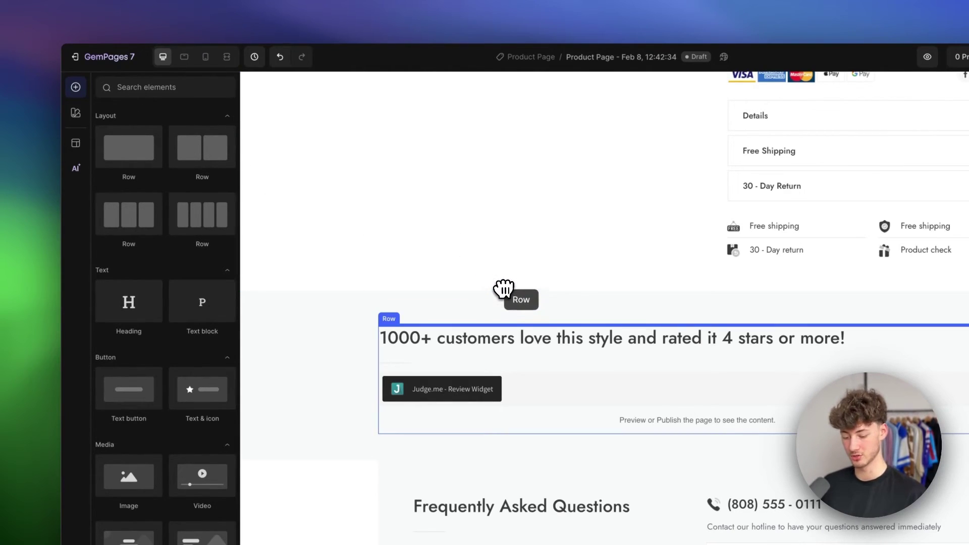
pyautogui.moveTo(504, 289); pyautogui.dragTo(450, 283)
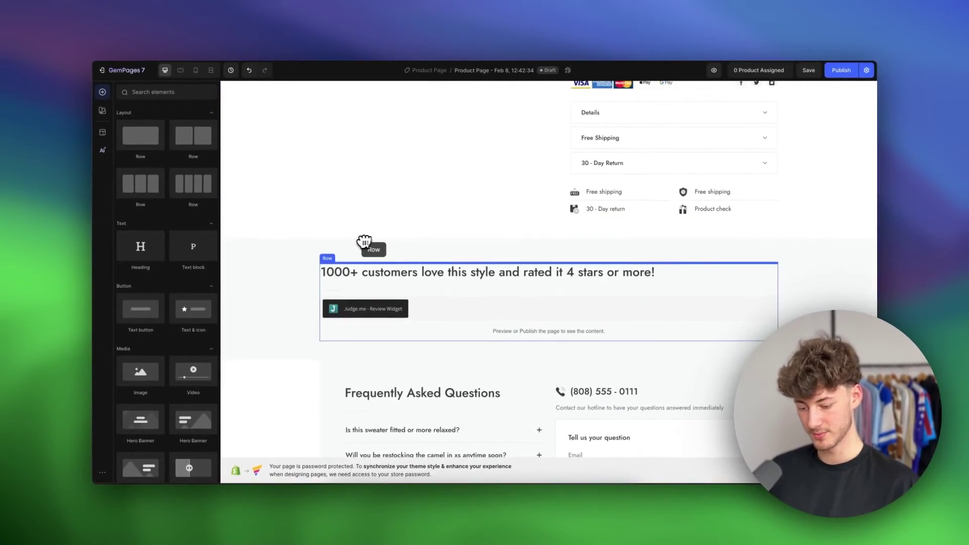
pyautogui.moveTo(313, 219); pyautogui.dragTo(314, 220)
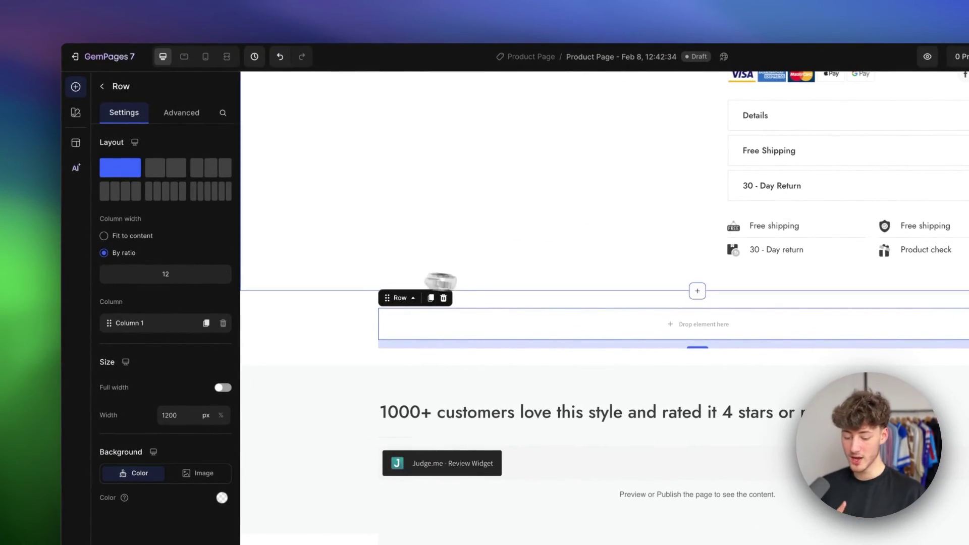
pyautogui.click(105, 86)
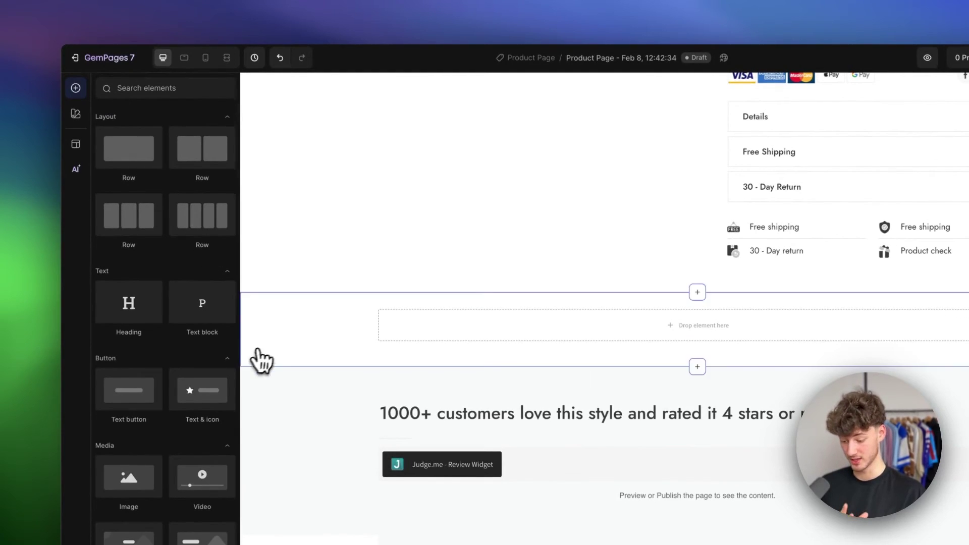
# Add an Image Comparison element to the empty row above the "1000+ customers love this style" section
pyautogui.scroll(-5, 207, 344)
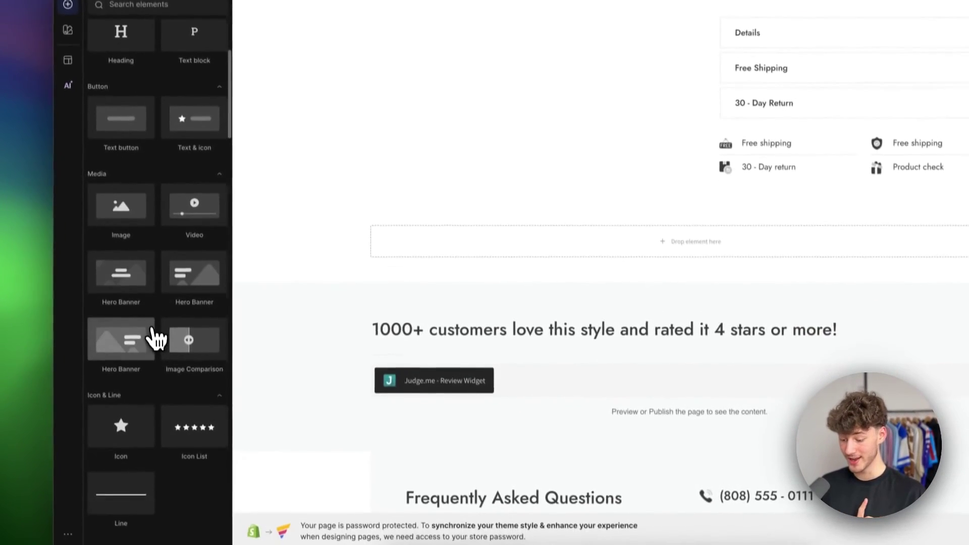
pyautogui.moveTo(212, 346); pyautogui.dragTo(492, 242)
pyautogui.scroll(-4, 450, 338)
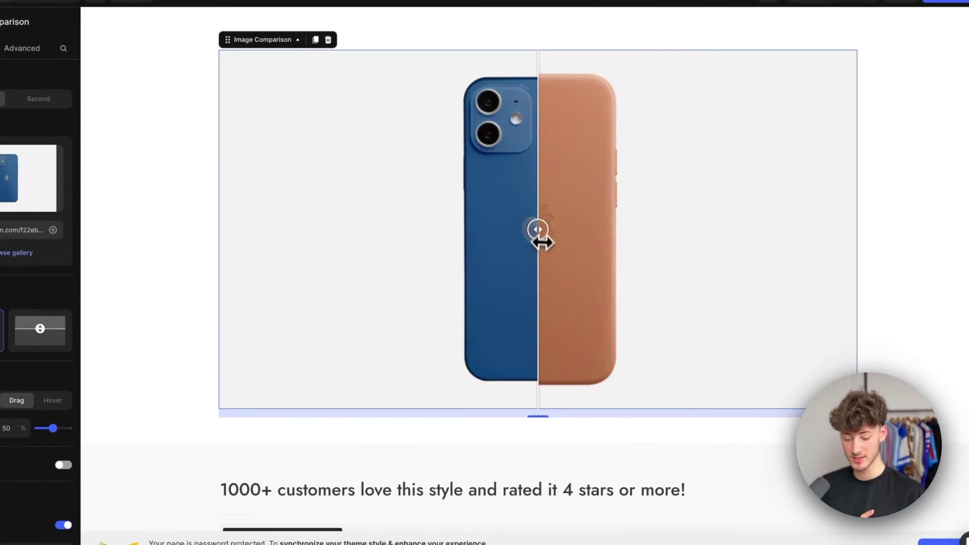
# Test the image comparison's divider by sliding it back and forth across the two phone images, and review the product section above
pyautogui.moveTo(401, 244); pyautogui.dragTo(756, 297)
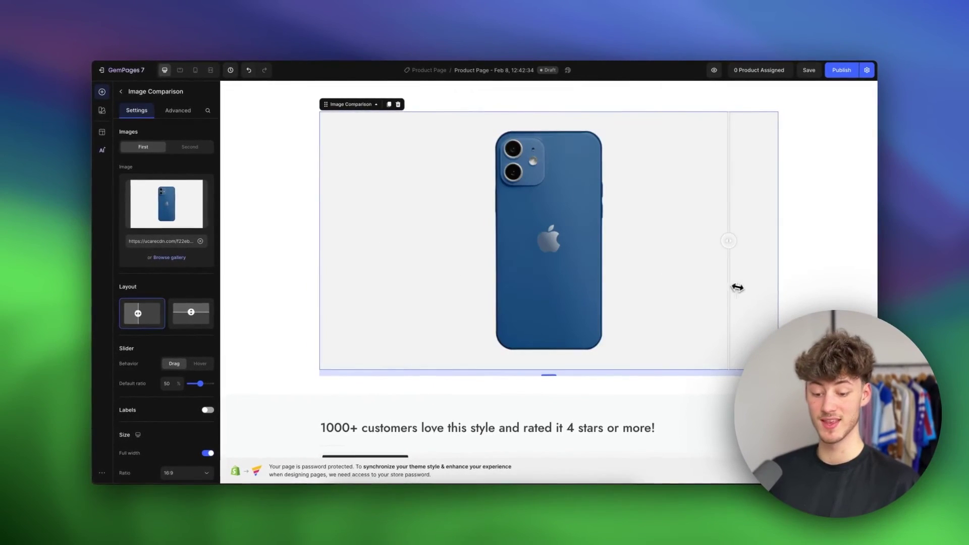
pyautogui.moveTo(453, 260); pyautogui.dragTo(551, 211)
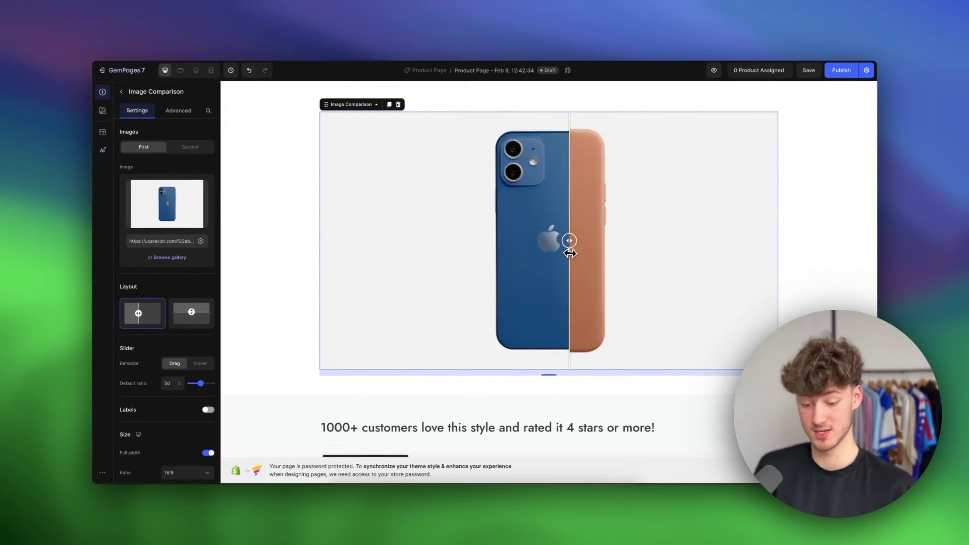
pyautogui.moveTo(404, 283); pyautogui.dragTo(533, 281)
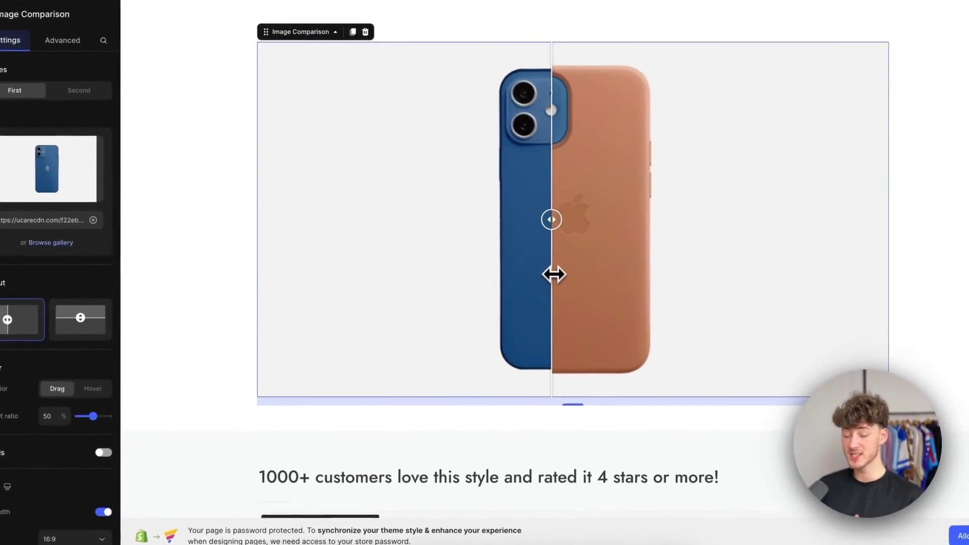
pyautogui.scroll(7, 554, 274)
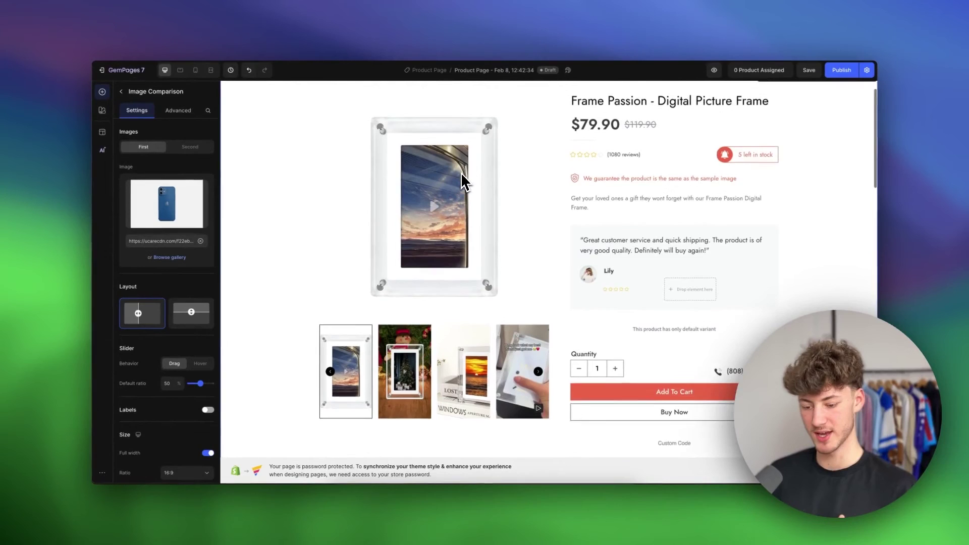
pyautogui.scroll(1, 463, 182)
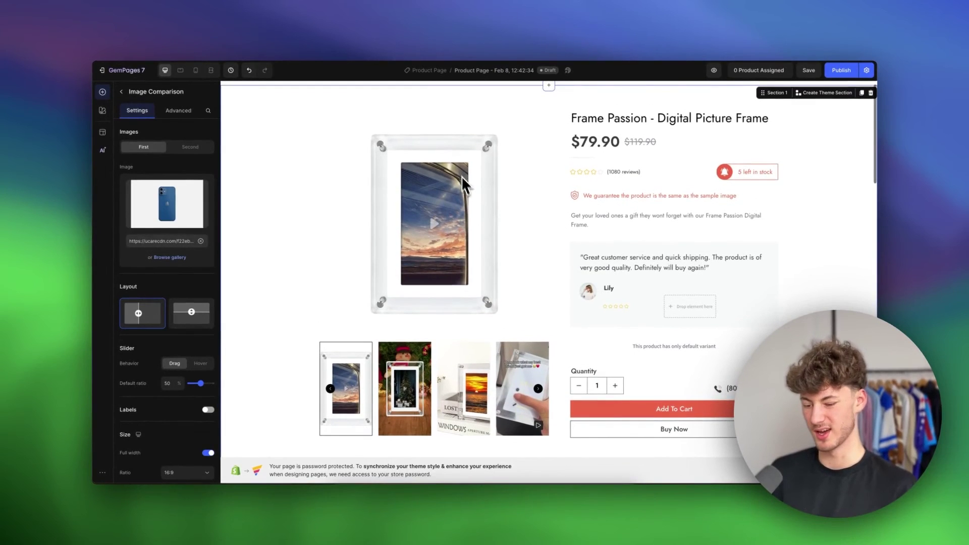
pyautogui.scroll(-10, 523, 233)
pyautogui.moveTo(535, 269); pyautogui.dragTo(409, 261)
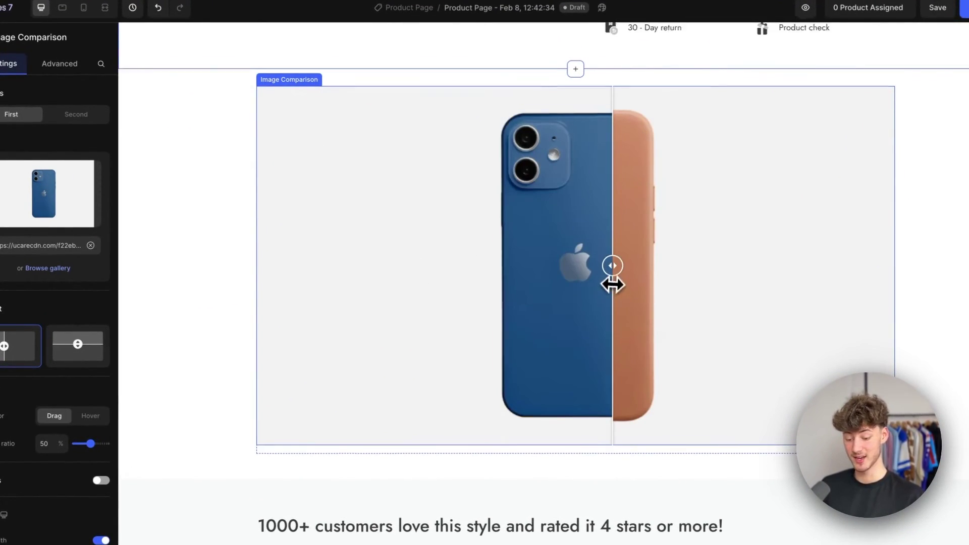
pyautogui.scroll(10, 613, 298)
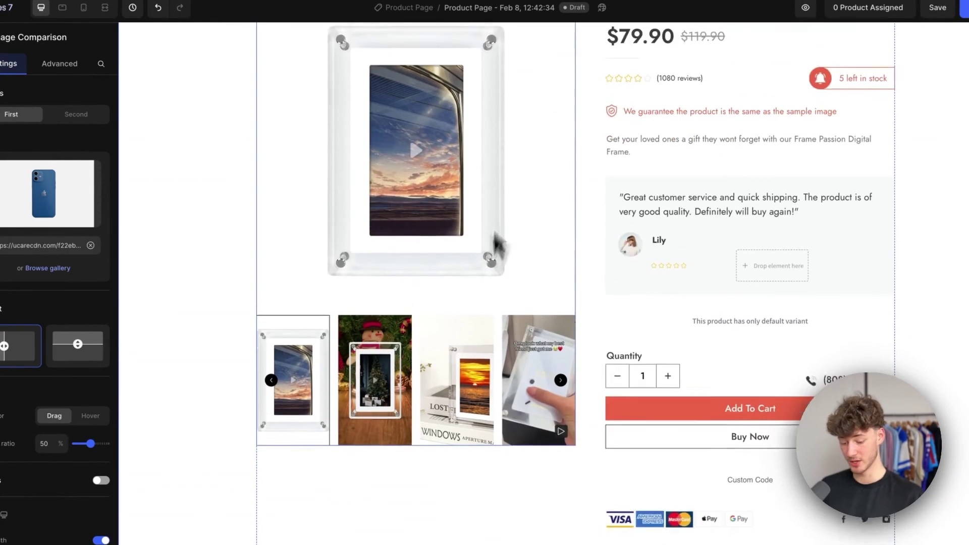
pyautogui.scroll(-10, 498, 244)
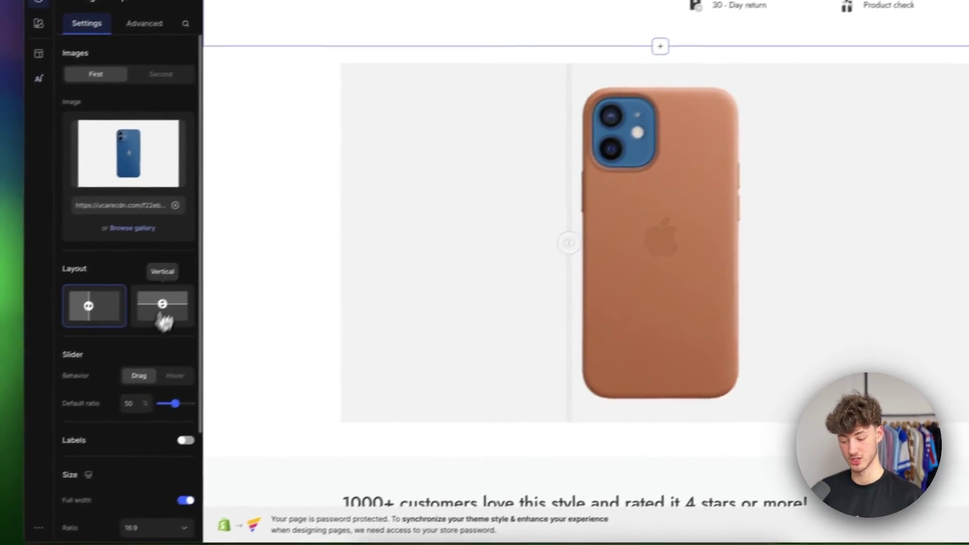
# Try the vertical layout on the image comparison, restore the horizontal layout, and return to the list of elements
pyautogui.click(77, 345)
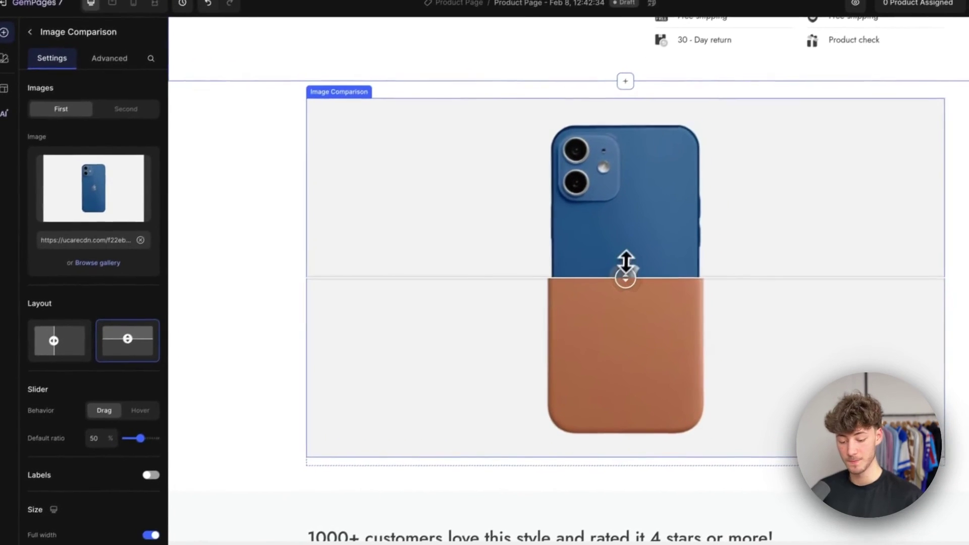
pyautogui.click(51, 348)
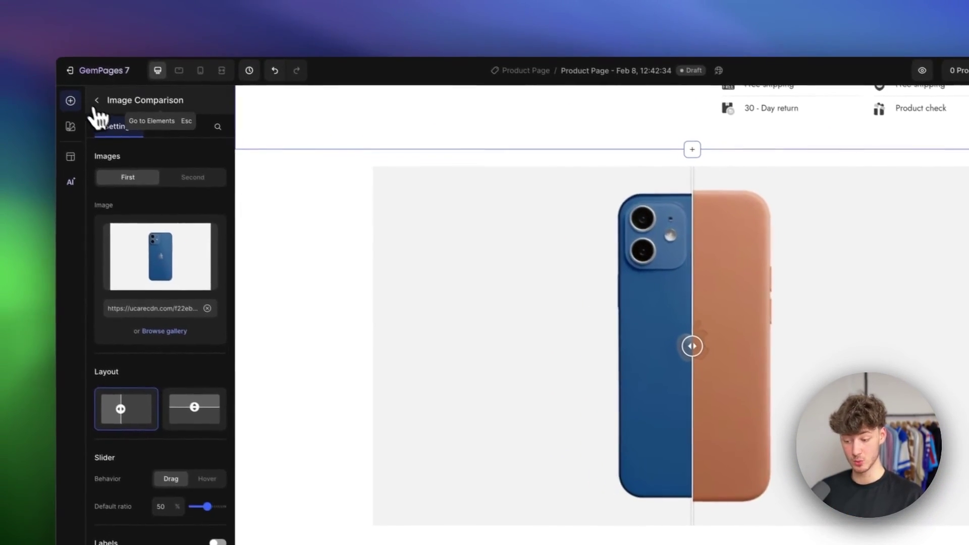
pyautogui.click(64, 75)
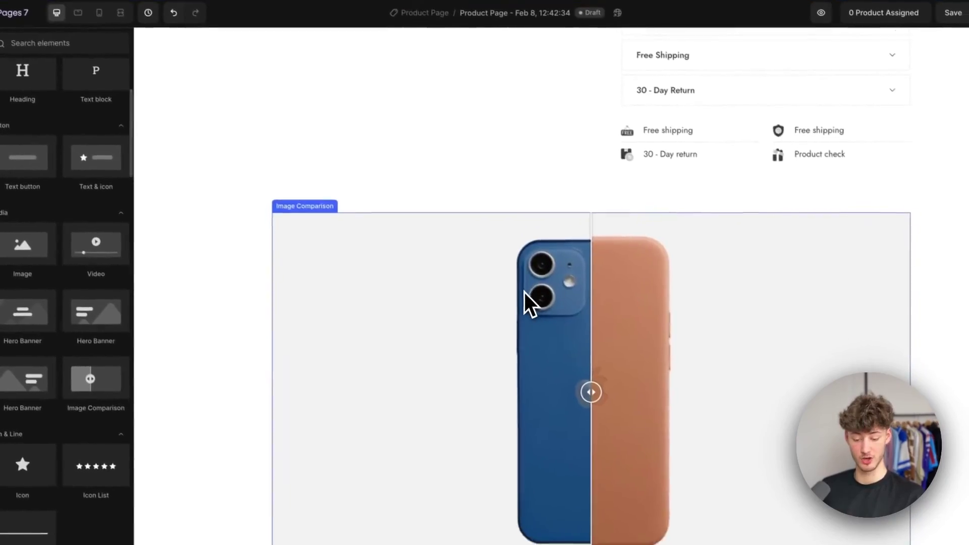
pyautogui.scroll(-3, 521, 290)
pyautogui.scroll(1, 521, 290)
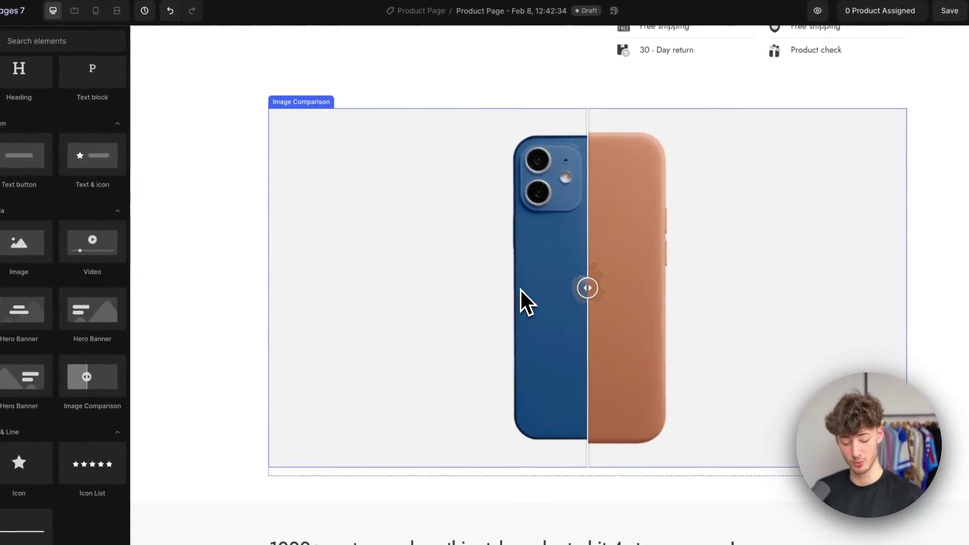